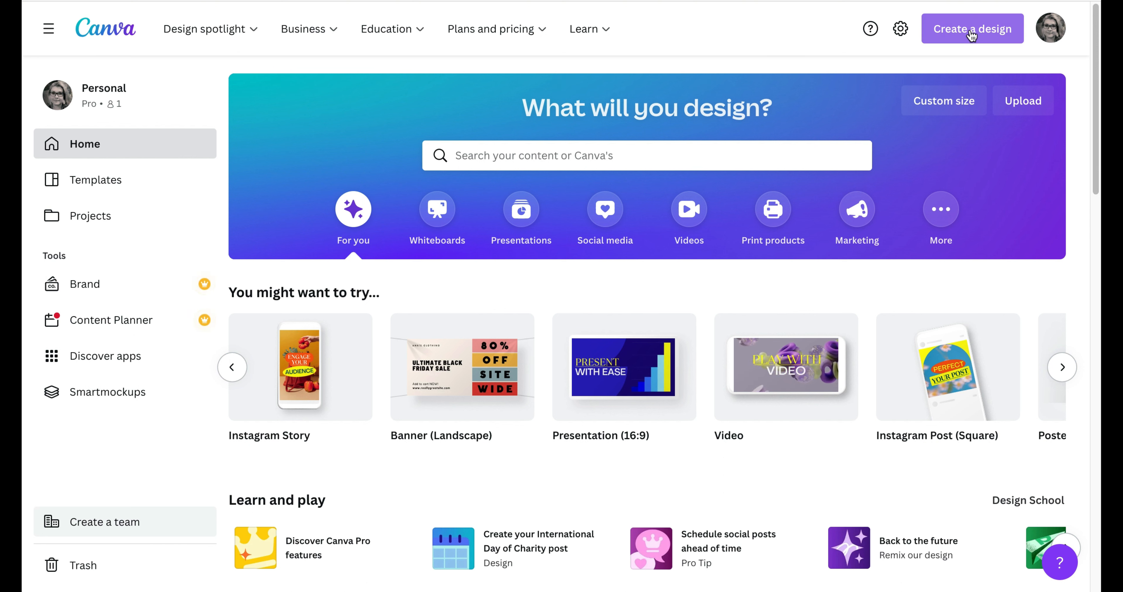
Create a new custom-size design of 2000 × 2000 px
{"action": "left_click", "coordinate": [972, 35]}
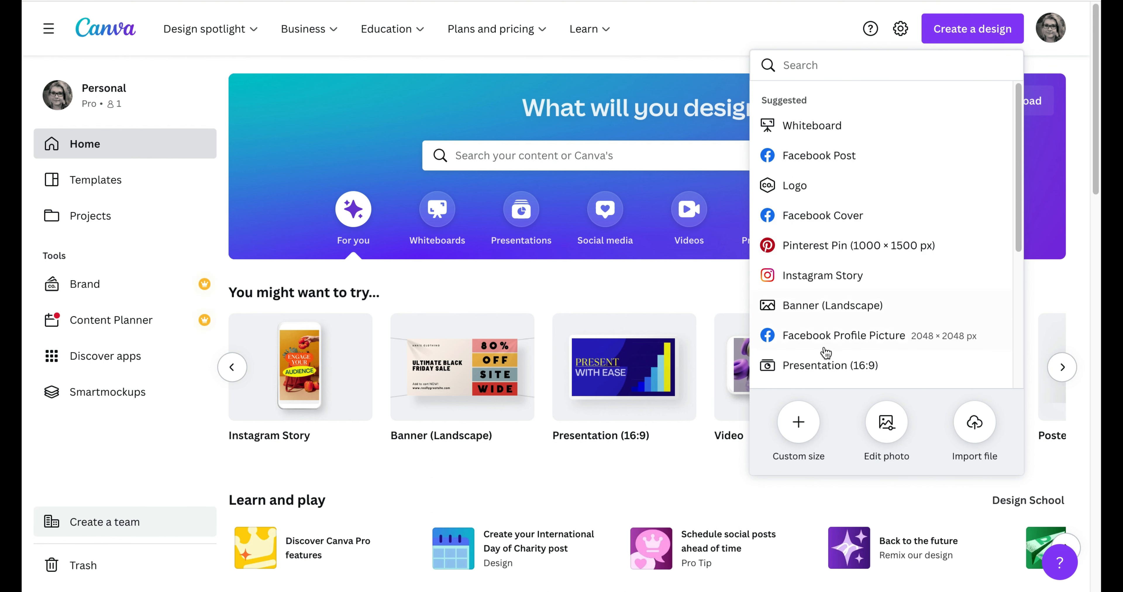
{"action": "left_click", "coordinate": [799, 423]}
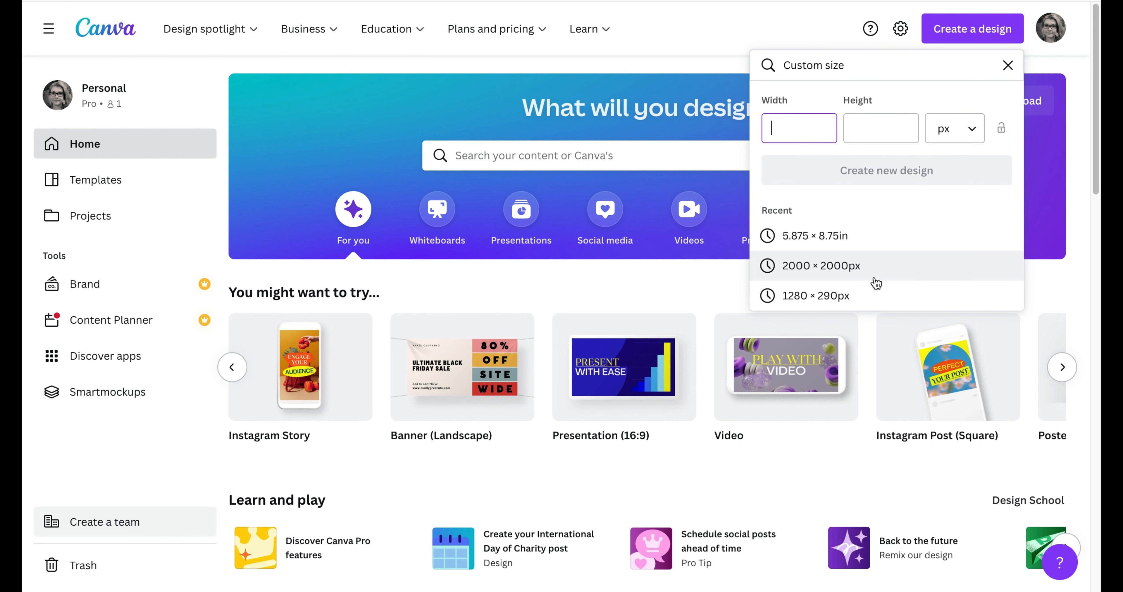
{"action": "left_click", "coordinate": [875, 282]}
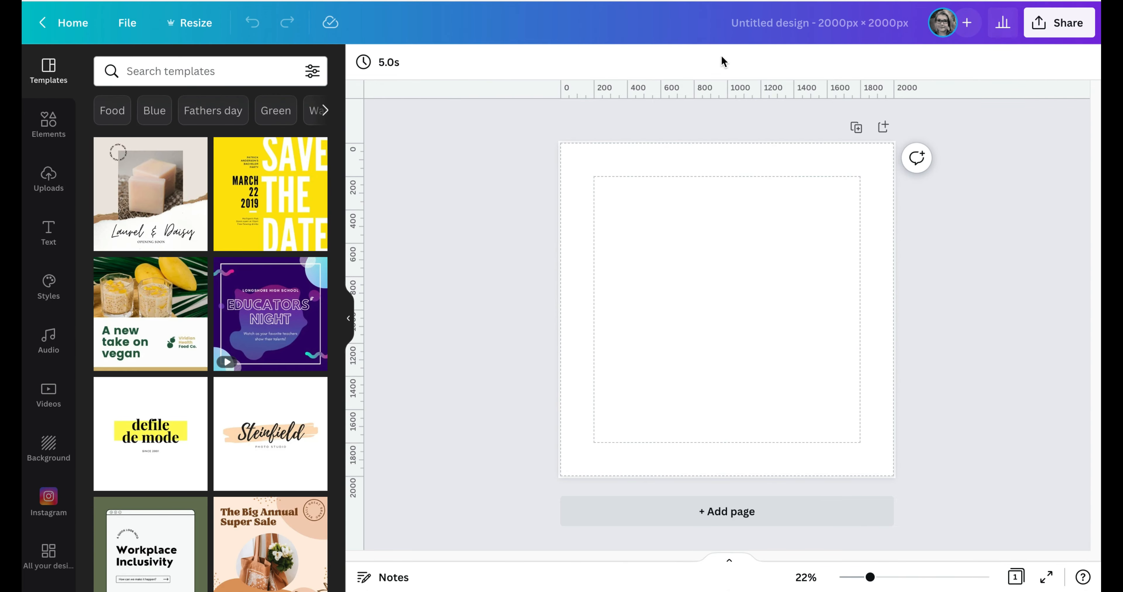
Name the untitled design "Tshirt design"
{"action": "left_click", "coordinate": [772, 24]}
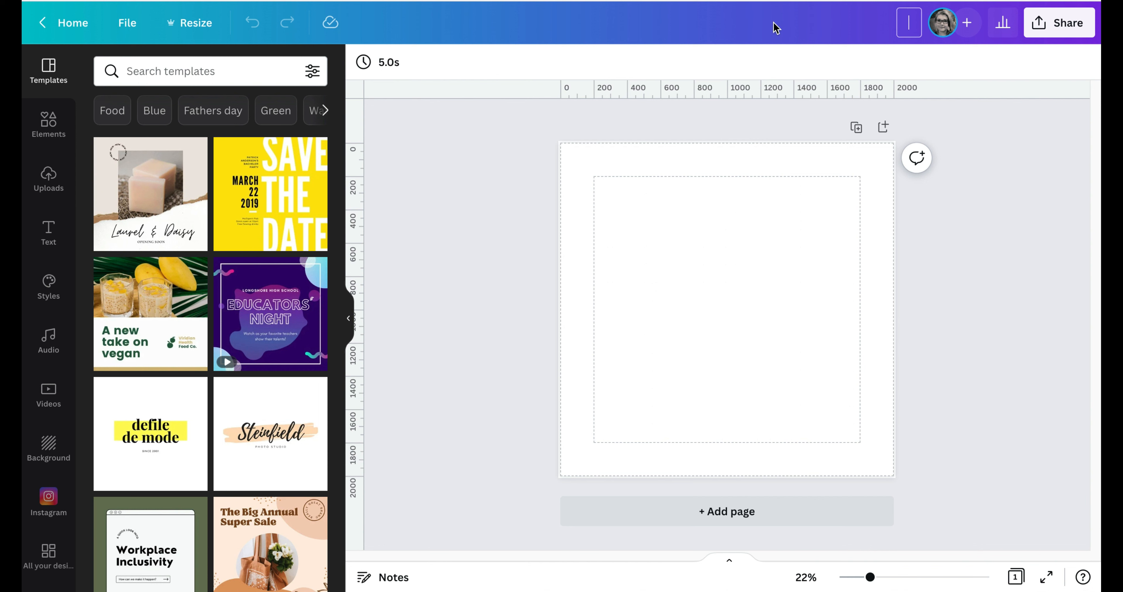
{"action": "type", "text": "Tshirt de"}
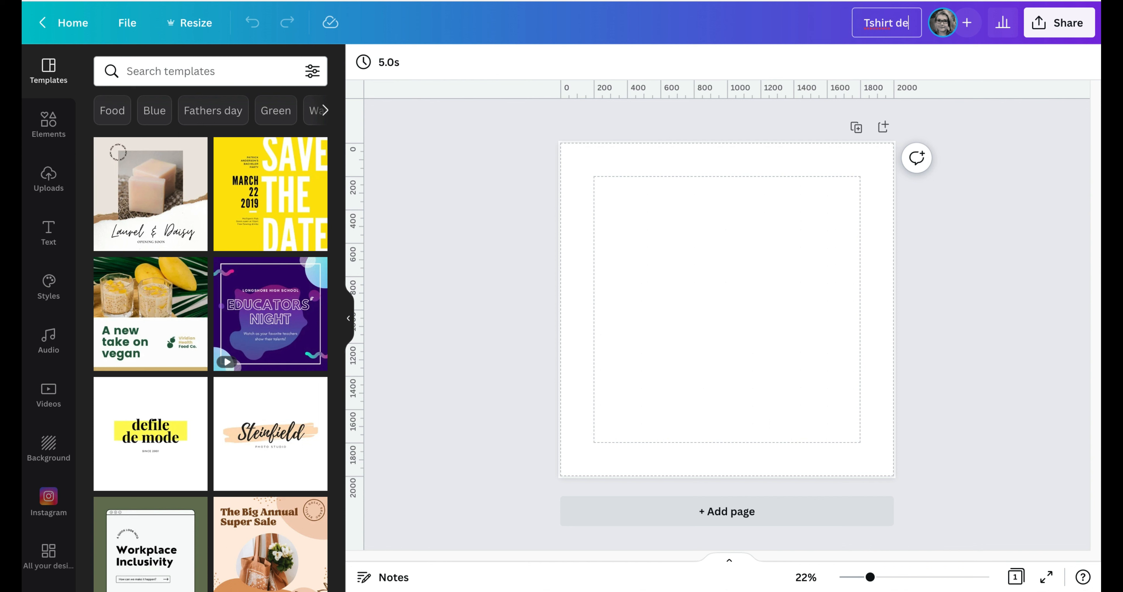
{"action": "type", "text": "sign"}
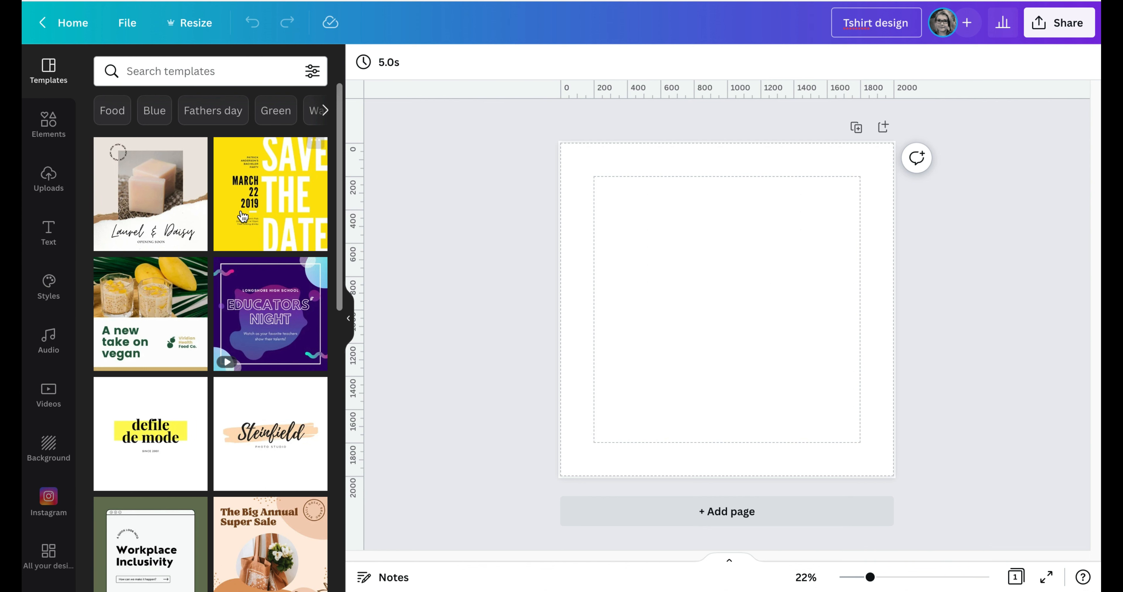
Look through the suggested templates for the square design
{"action": "scroll", "coordinate": [227, 414], "scroll_direction": "down", "scroll_amount": 10}
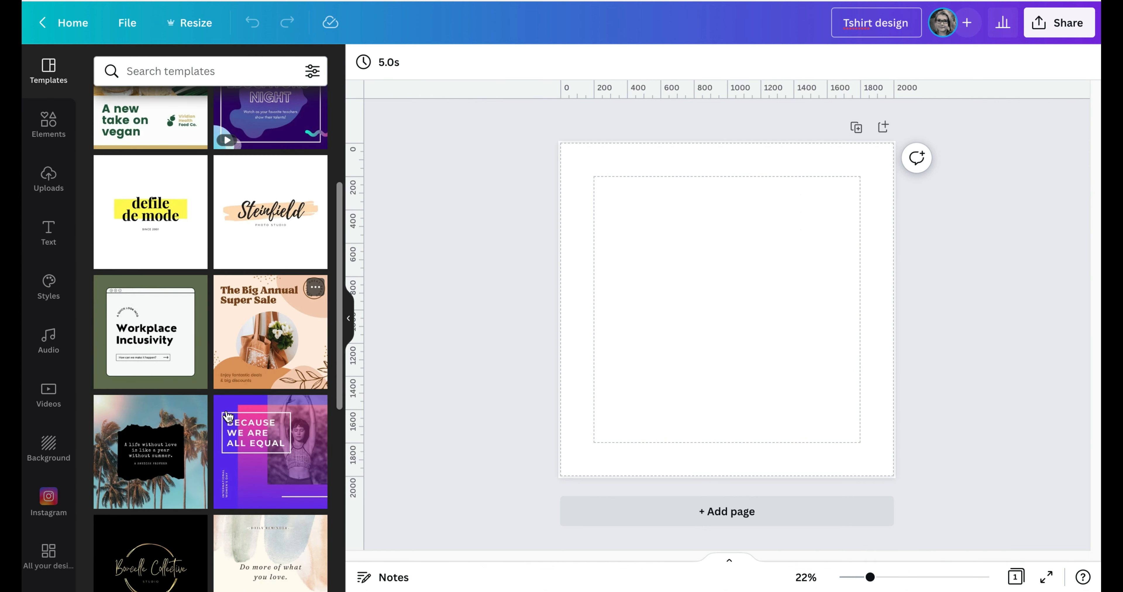
{"action": "scroll", "coordinate": [227, 413], "scroll_direction": "down", "scroll_amount": 8}
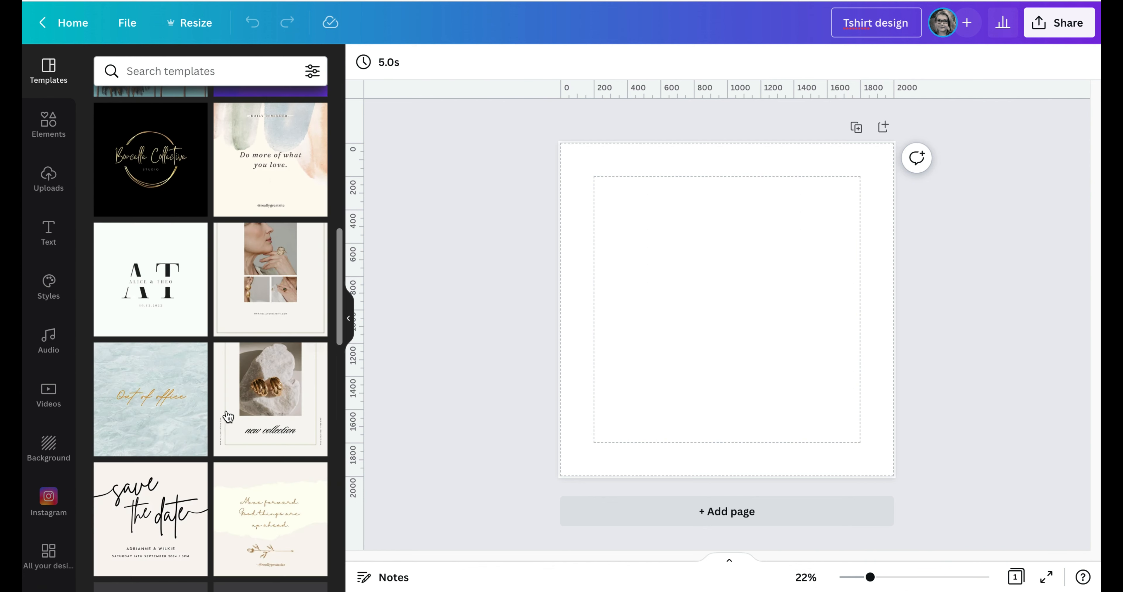
{"action": "scroll", "coordinate": [227, 417], "scroll_direction": "up", "scroll_amount": 1}
{"action": "scroll", "coordinate": [228, 416], "scroll_direction": "down", "scroll_amount": 8}
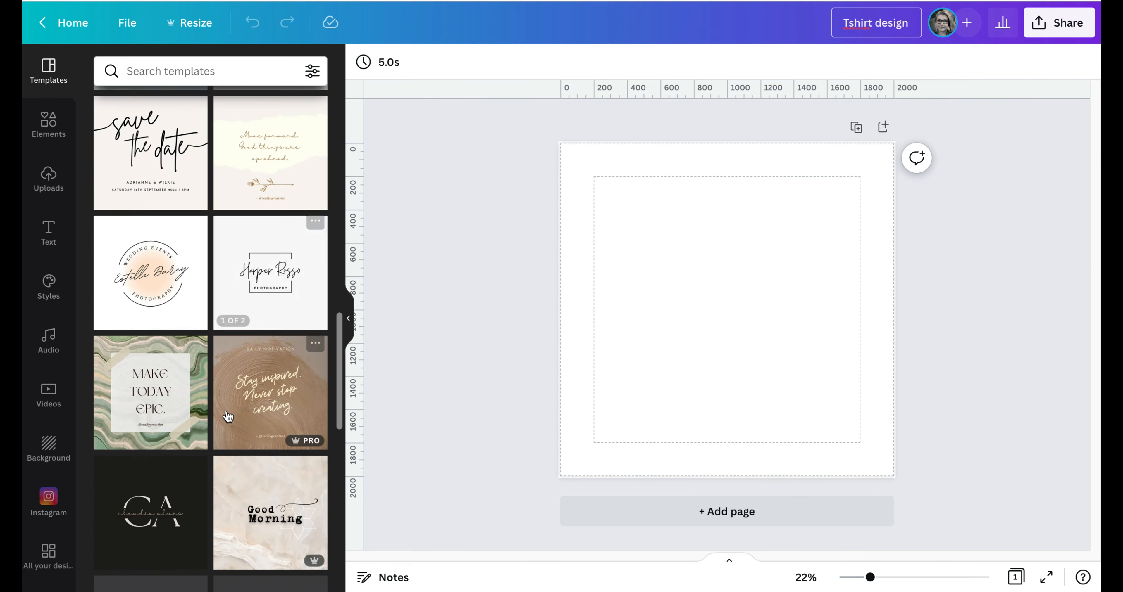
{"action": "scroll", "coordinate": [227, 411], "scroll_direction": "up", "scroll_amount": 8}
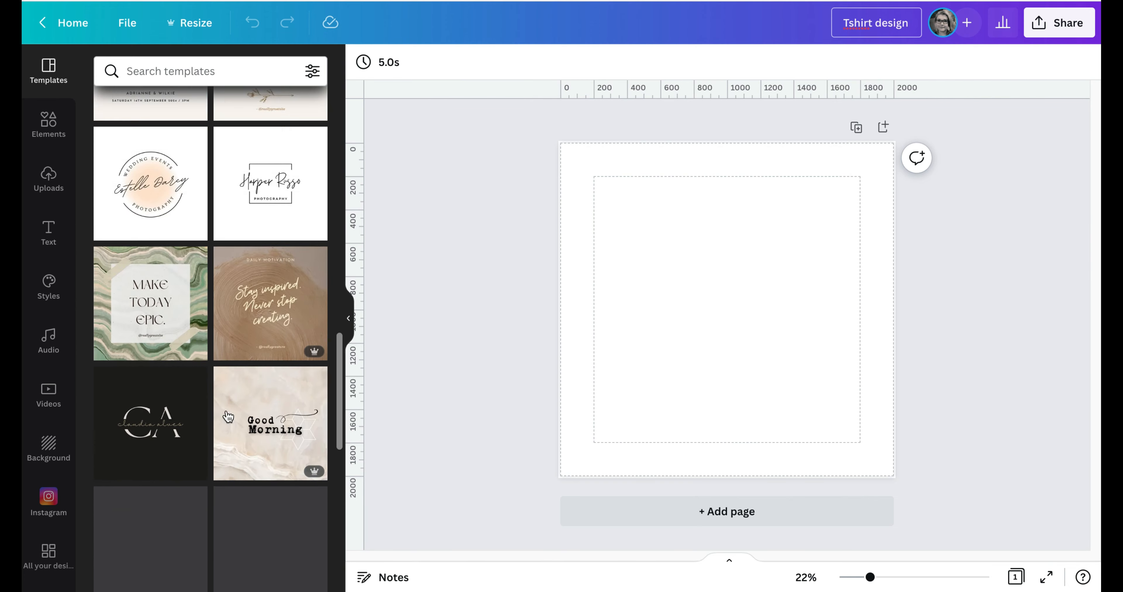
{"action": "scroll", "coordinate": [227, 416], "scroll_direction": "up", "scroll_amount": 10}
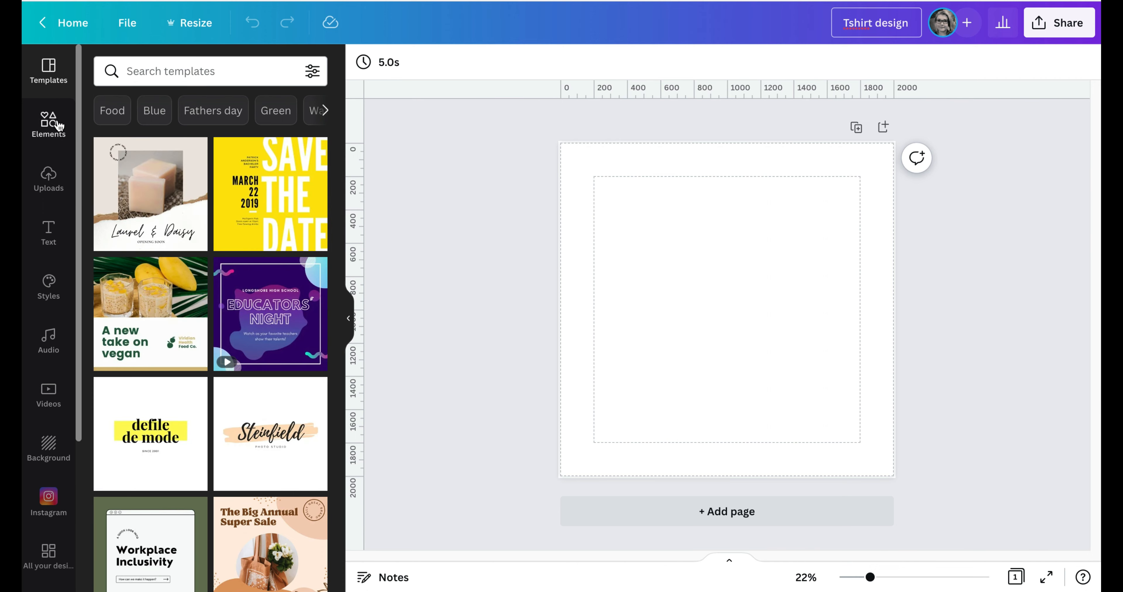
Search the elements library for cactus and limit the results to graphics
{"action": "left_click", "coordinate": [49, 126]}
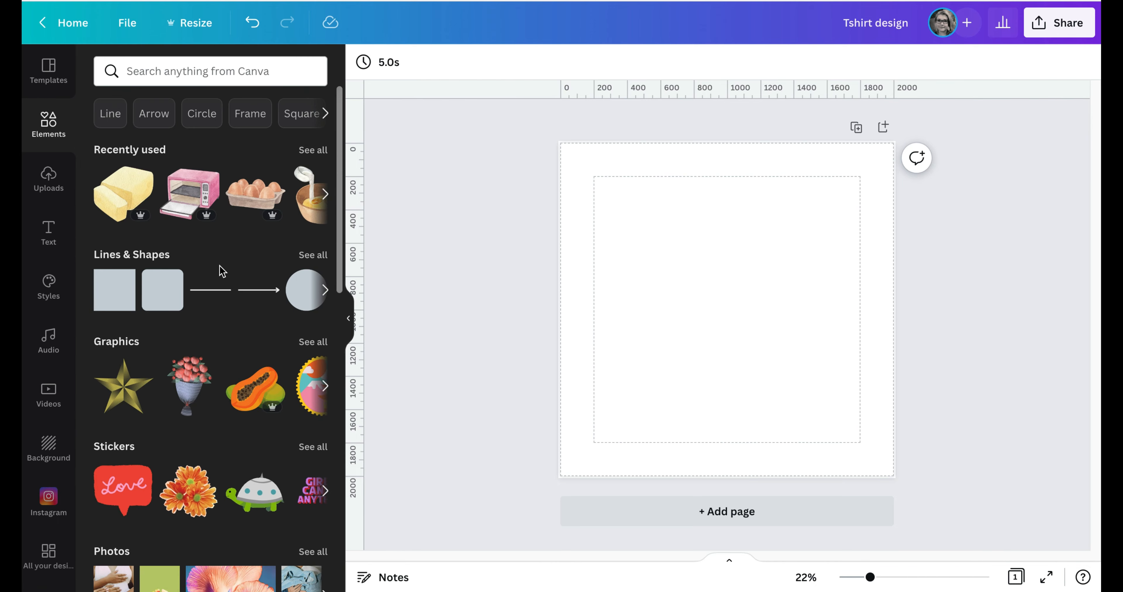
{"action": "scroll", "coordinate": [228, 327], "scroll_direction": "down", "scroll_amount": 10}
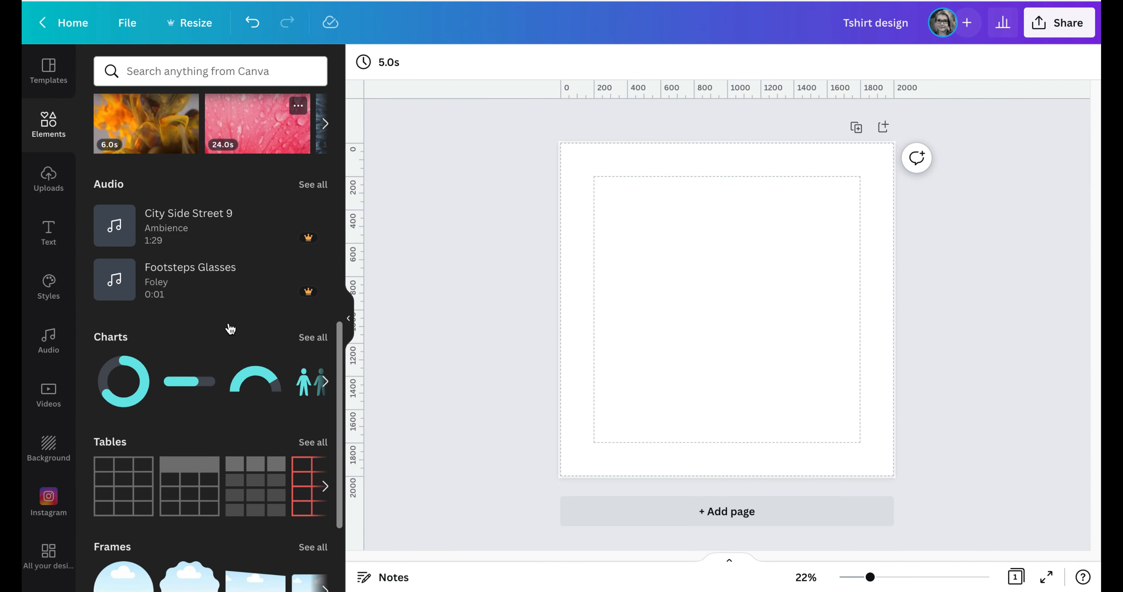
{"action": "scroll", "coordinate": [230, 329], "scroll_direction": "up", "scroll_amount": 10}
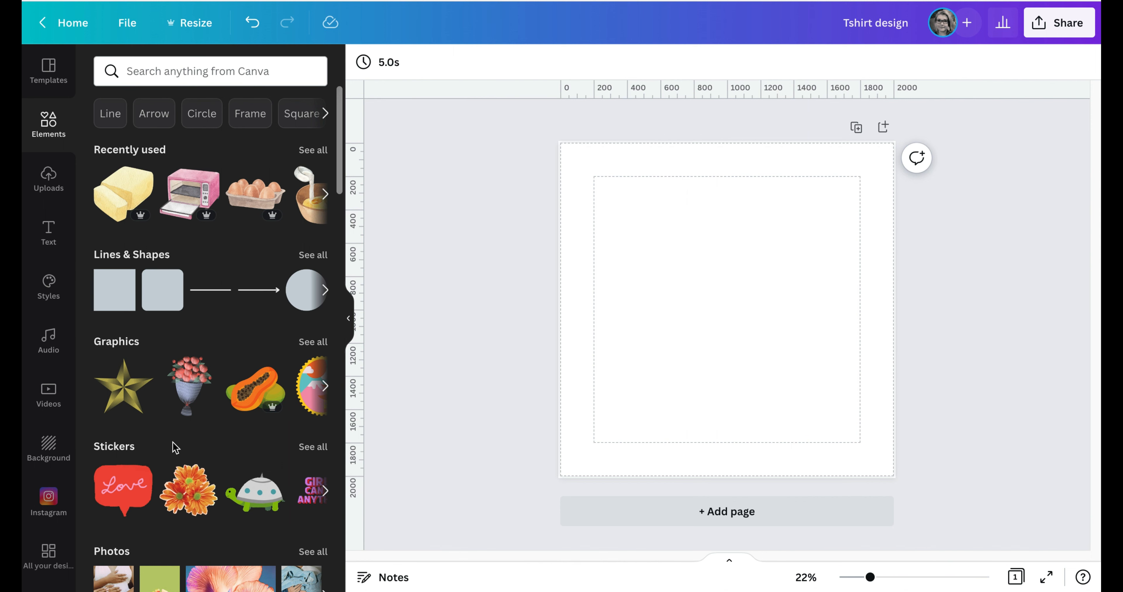
{"action": "left_click", "coordinate": [203, 61]}
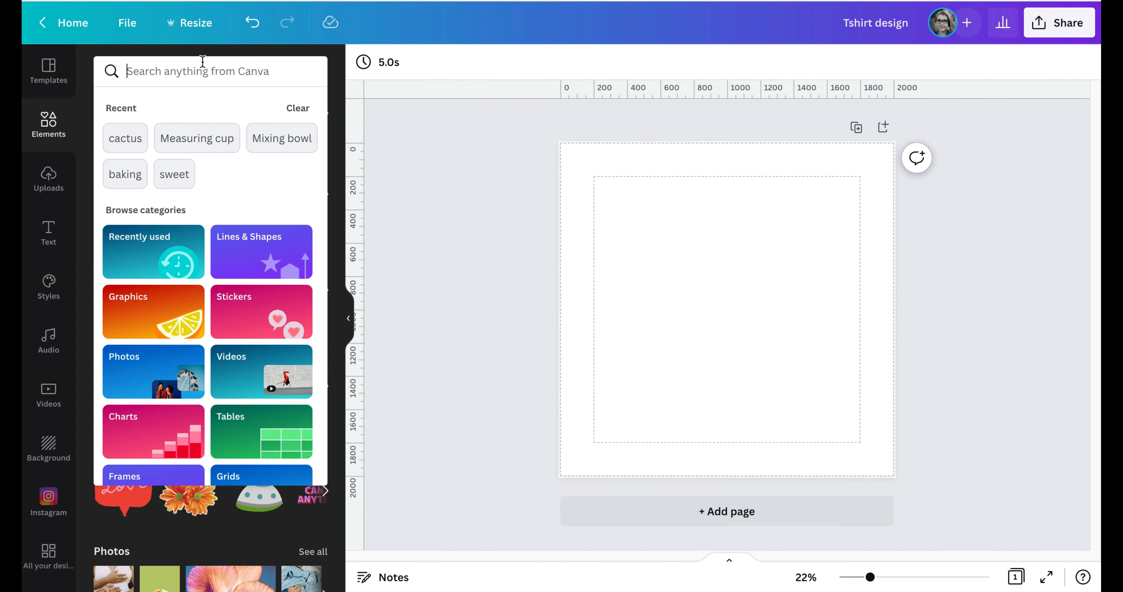
{"action": "left_click", "coordinate": [134, 139]}
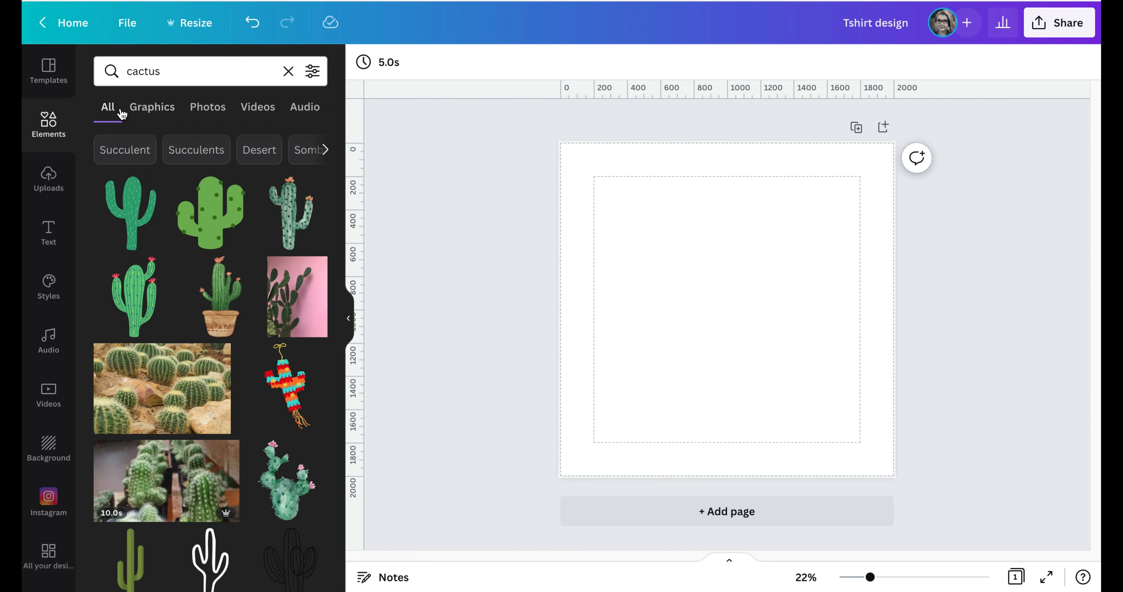
{"action": "left_click", "coordinate": [143, 111]}
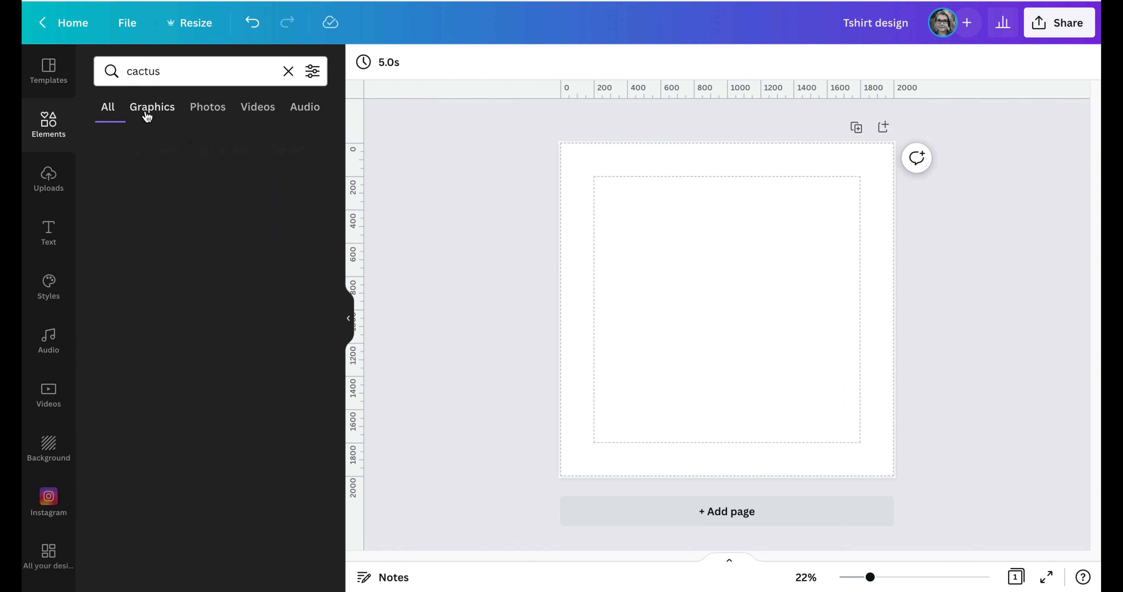
Add the round green watercolor cactus with the red flower from the cactus graphics to the page
{"action": "scroll", "coordinate": [243, 339], "scroll_direction": "down", "scroll_amount": 8}
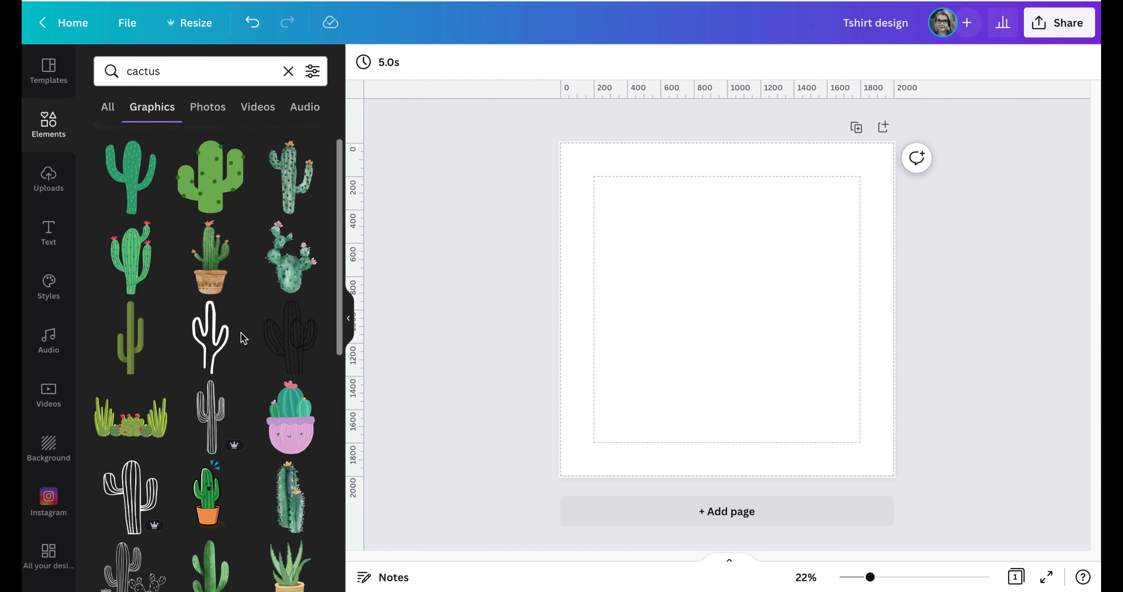
{"action": "scroll", "coordinate": [243, 339], "scroll_direction": "down", "scroll_amount": 10}
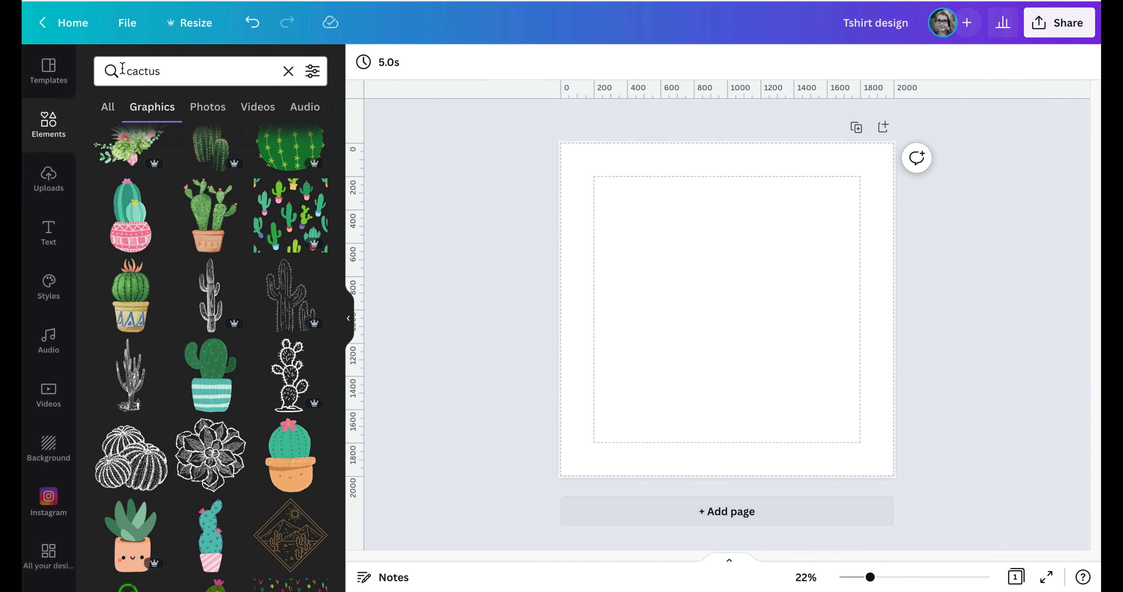
{"action": "scroll", "coordinate": [221, 410], "scroll_direction": "down", "scroll_amount": 3}
{"action": "scroll", "coordinate": [221, 410], "scroll_direction": "down", "scroll_amount": 12}
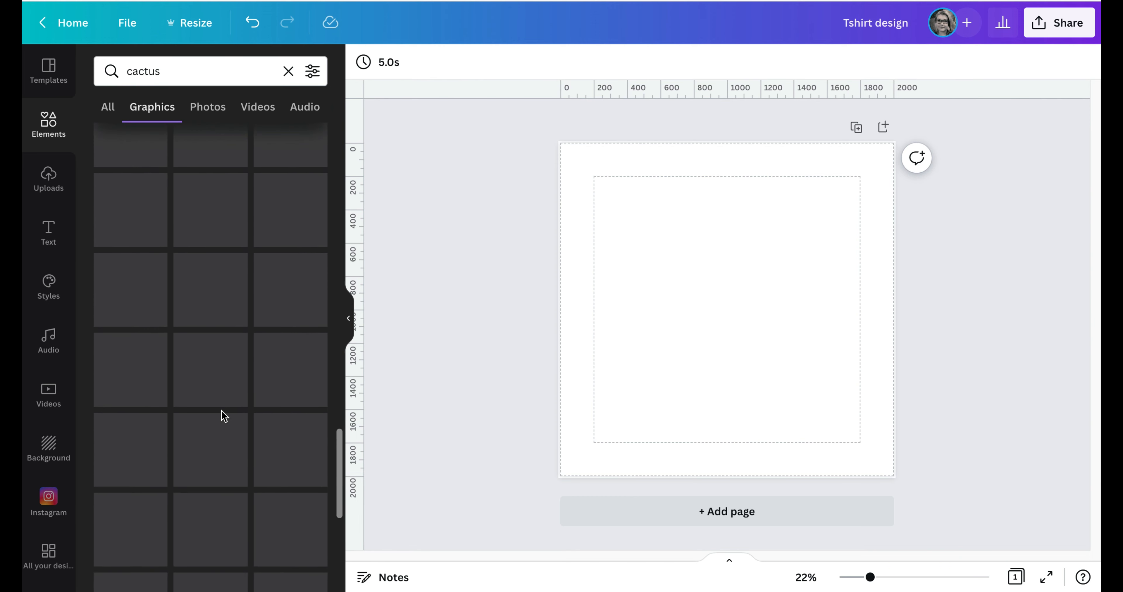
{"action": "scroll", "coordinate": [221, 410], "scroll_direction": "up", "scroll_amount": 1}
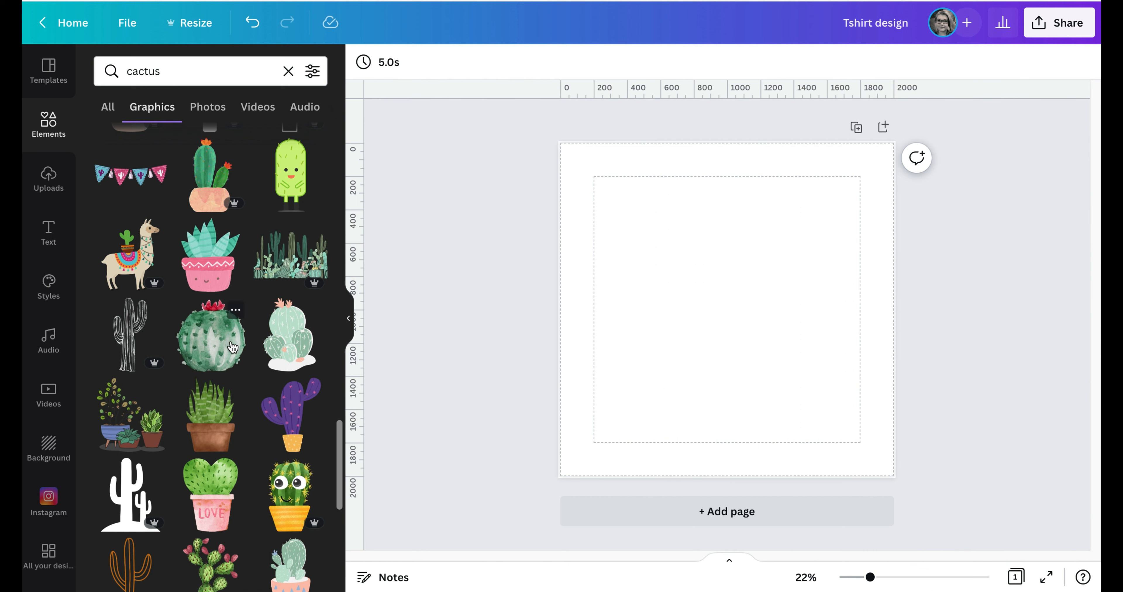
{"action": "left_click", "coordinate": [217, 354]}
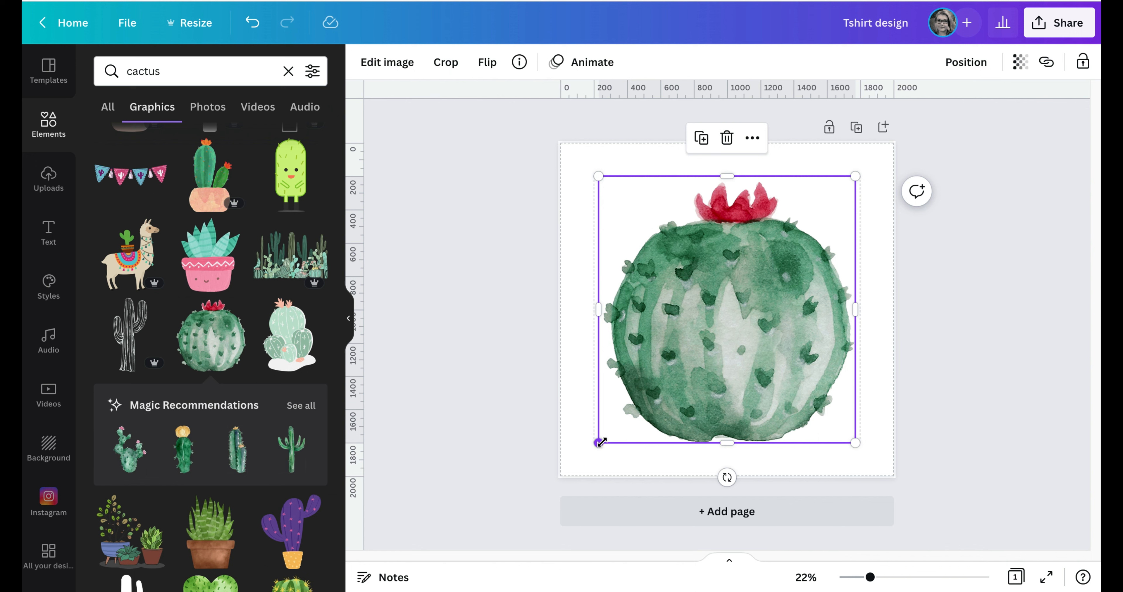
Show all Magic Recommendations for the round cactus and look through the matching watercolor cacti
{"action": "left_click", "coordinate": [303, 406]}
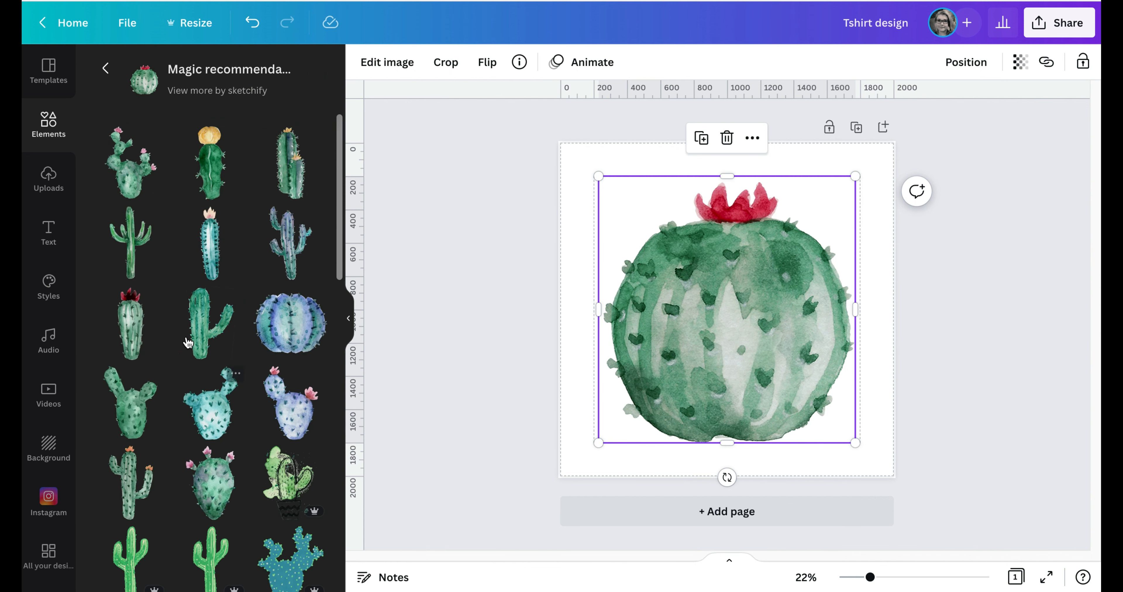
{"action": "scroll", "coordinate": [198, 393], "scroll_direction": "down", "scroll_amount": 2}
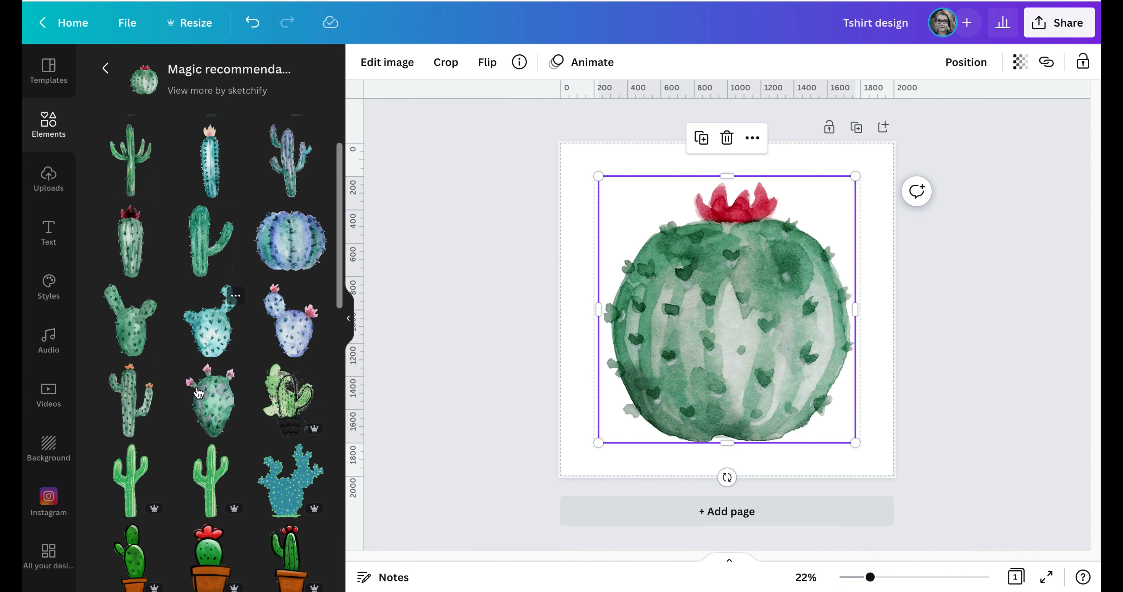
{"action": "scroll", "coordinate": [199, 394], "scroll_direction": "up", "scroll_amount": 2}
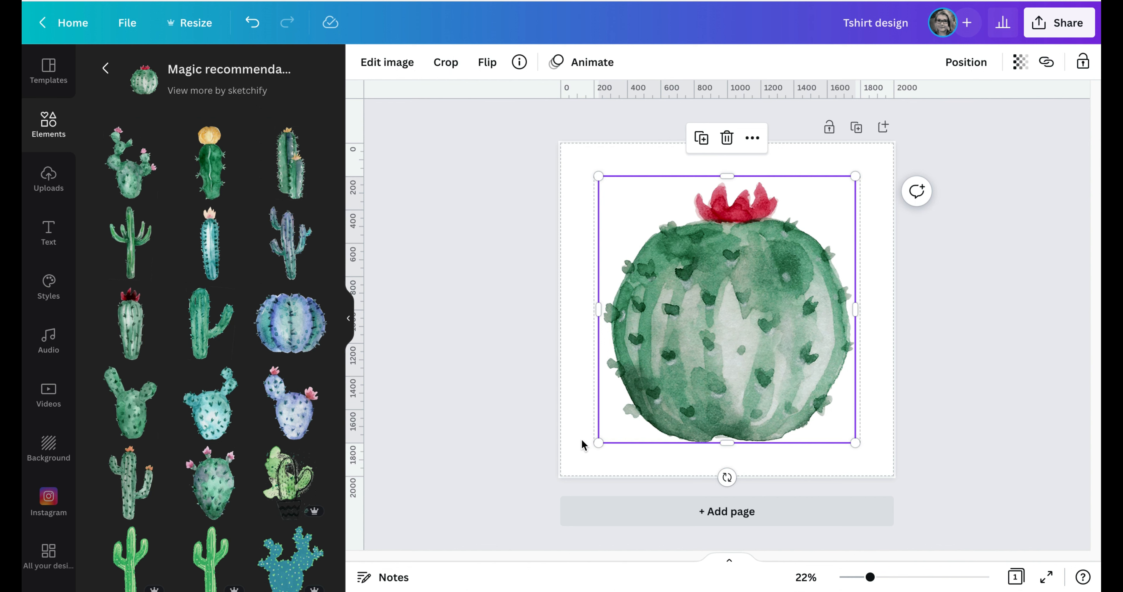
Shrink the round cactus to about 500 px wide and place it in the lower left part of the page
{"action": "left_click", "coordinate": [599, 444]}
{"action": "left_click_drag", "start_coordinate": [598, 443], "coordinate": [784, 283]}
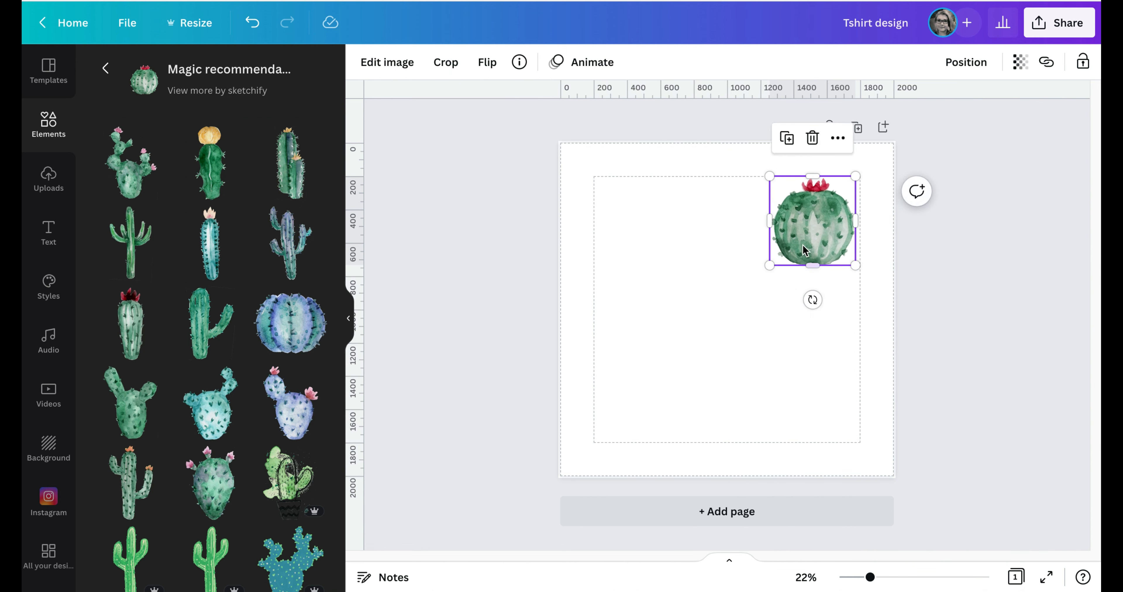
{"action": "left_click_drag", "start_coordinate": [802, 245], "coordinate": [735, 310]}
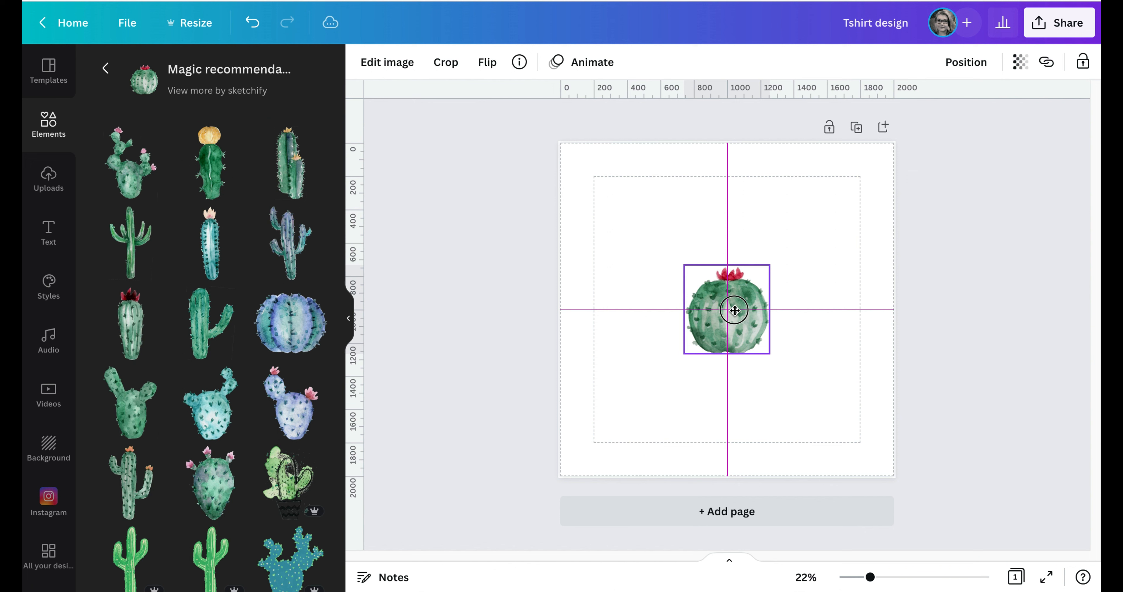
{"action": "left_click_drag", "start_coordinate": [735, 310], "coordinate": [653, 359]}
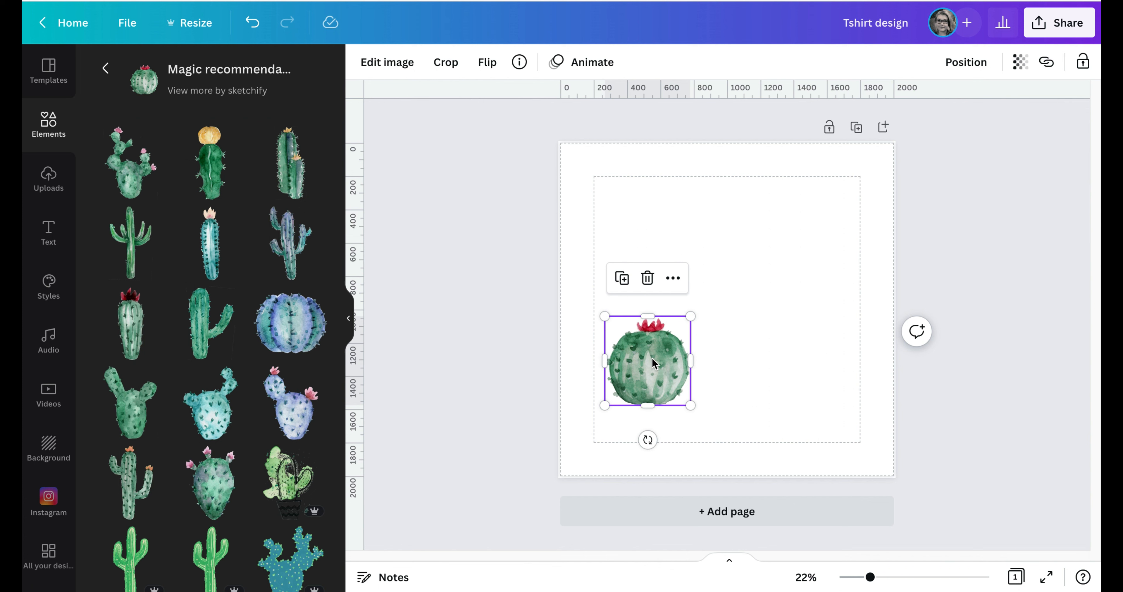
Duplicate the round cactus and place the copy level with it in the lower right part of the page
{"action": "left_click", "coordinate": [622, 278]}
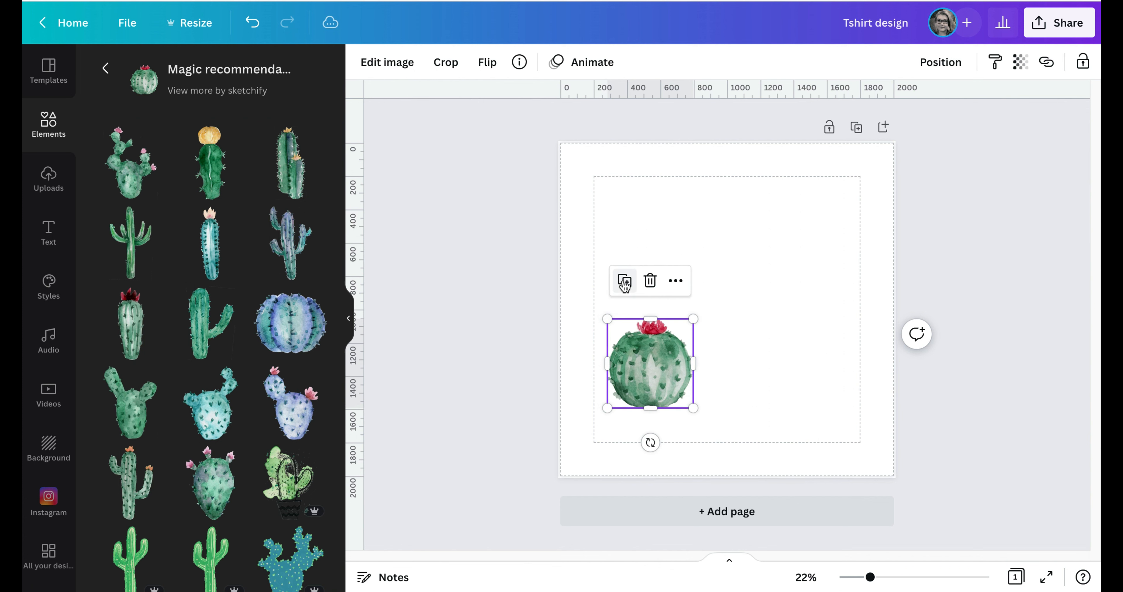
{"action": "left_click", "coordinate": [647, 373]}
{"action": "left_click_drag", "start_coordinate": [647, 373], "coordinate": [804, 373]}
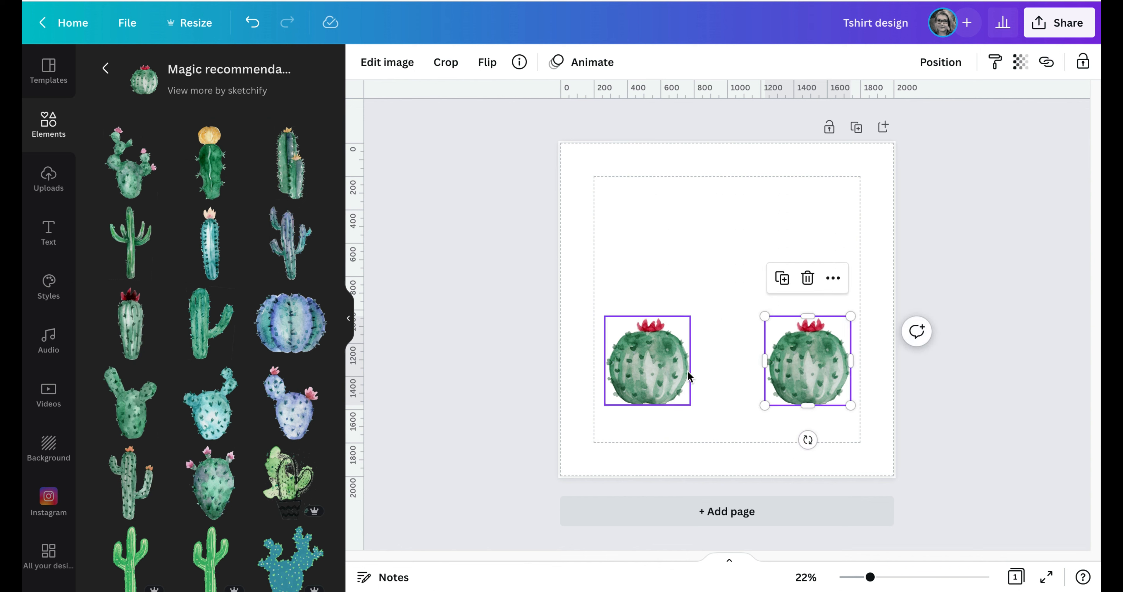
{"action": "left_click", "coordinate": [725, 346]}
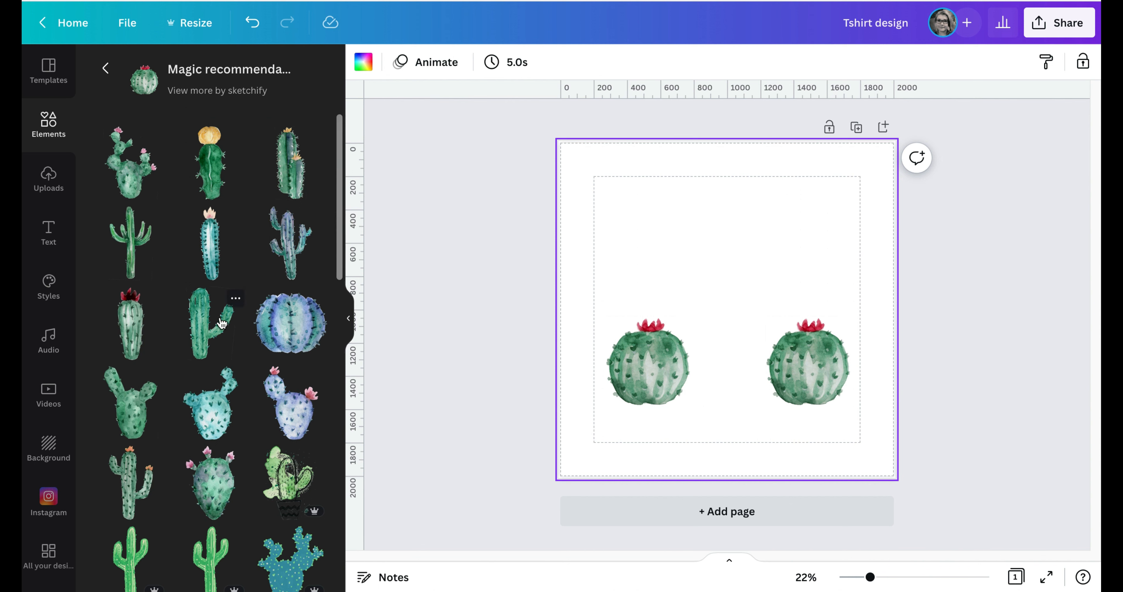
Add the tall cactus with the dark red flower and centre it between the round cacti, its base level with theirs
{"action": "scroll", "coordinate": [190, 305], "scroll_direction": "down", "scroll_amount": 2}
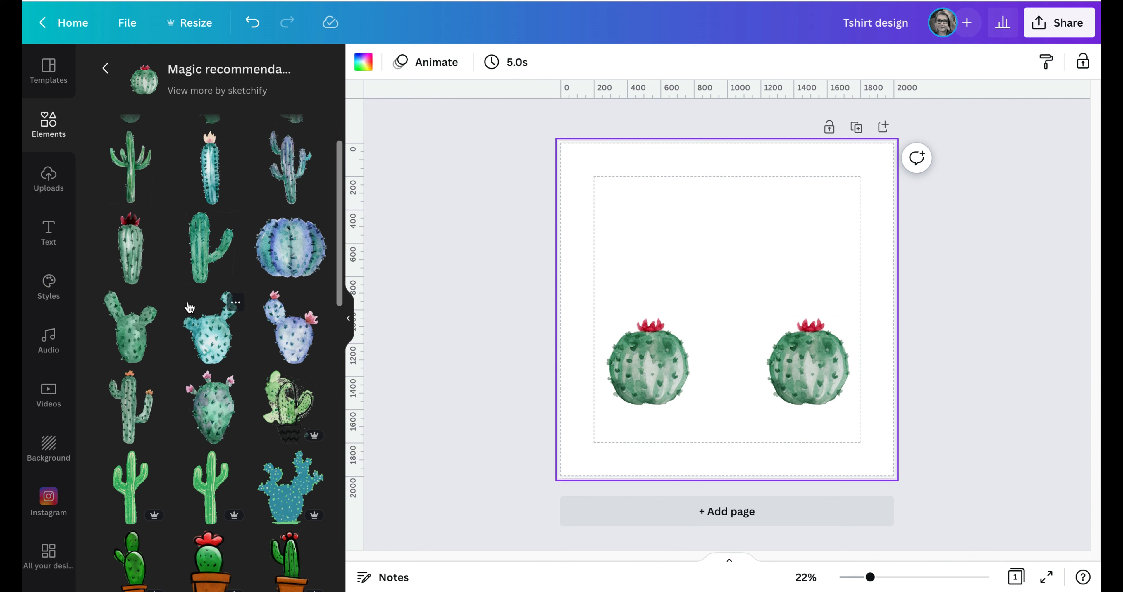
{"action": "scroll", "coordinate": [189, 308], "scroll_direction": "down", "scroll_amount": 2}
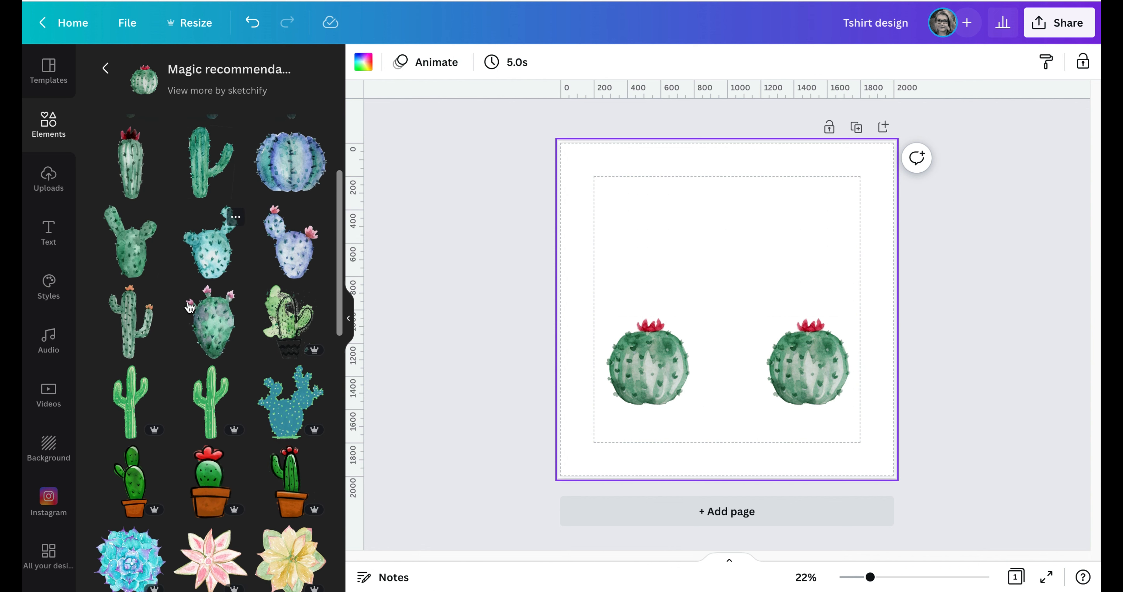
{"action": "scroll", "coordinate": [190, 307], "scroll_direction": "up", "scroll_amount": 2}
{"action": "left_click", "coordinate": [135, 255]}
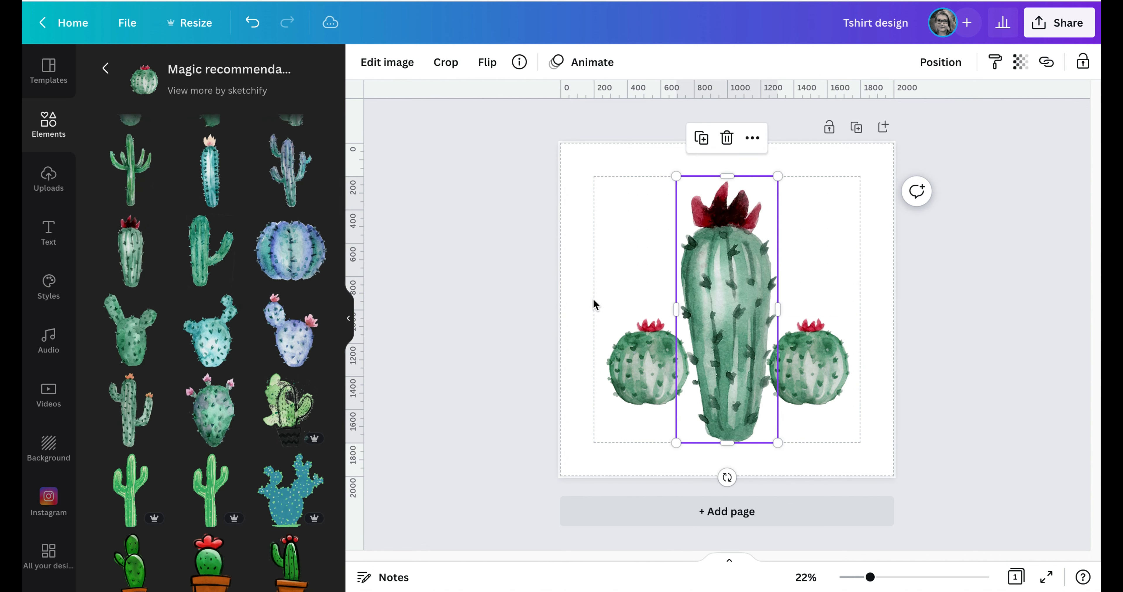
{"action": "left_click_drag", "start_coordinate": [740, 352], "coordinate": [740, 318]}
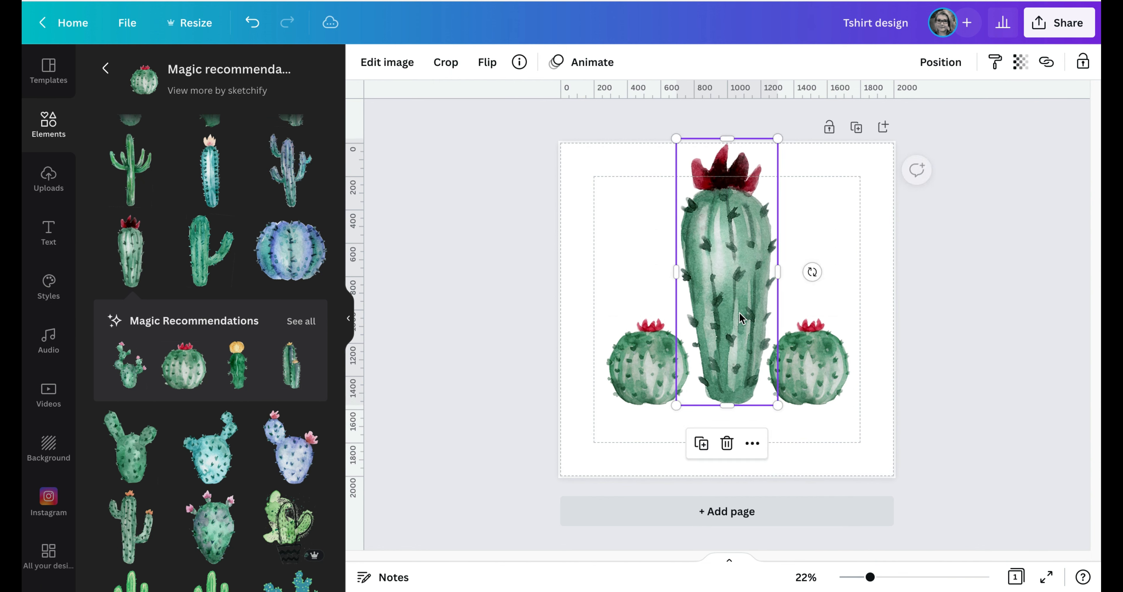
Shrink the tall cactus to about 1240 px high and centre it between the round cacti with their bases level
{"action": "left_click_drag", "start_coordinate": [778, 139], "coordinate": [746, 242]}
{"action": "left_click_drag", "start_coordinate": [715, 292], "coordinate": [733, 287]}
{"action": "left_click_drag", "start_coordinate": [760, 233], "coordinate": [767, 215]}
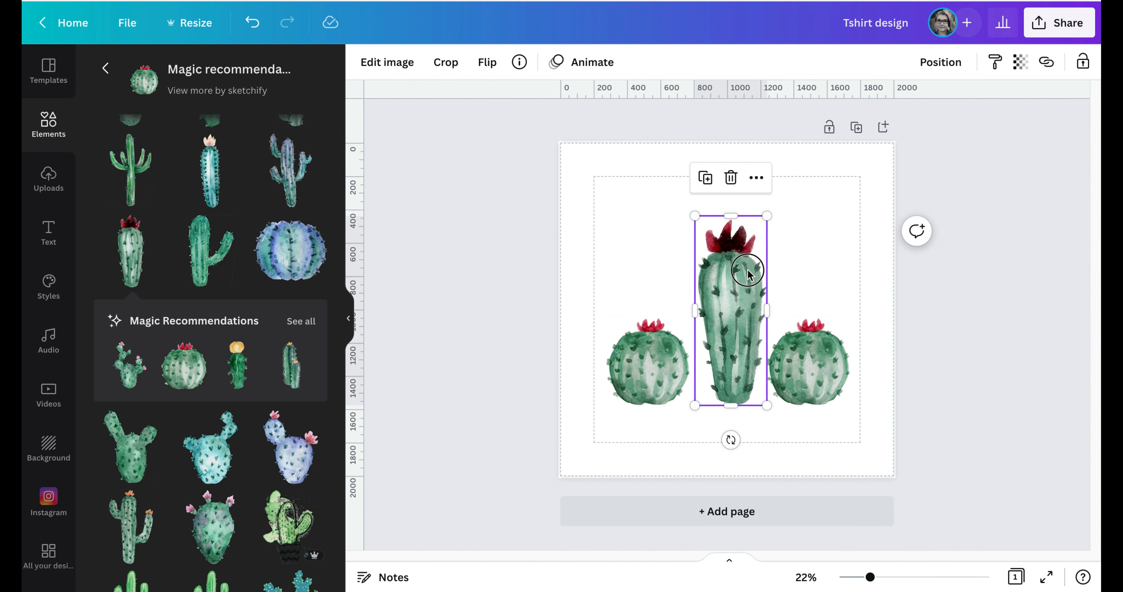
{"action": "left_click_drag", "start_coordinate": [747, 272], "coordinate": [744, 271]}
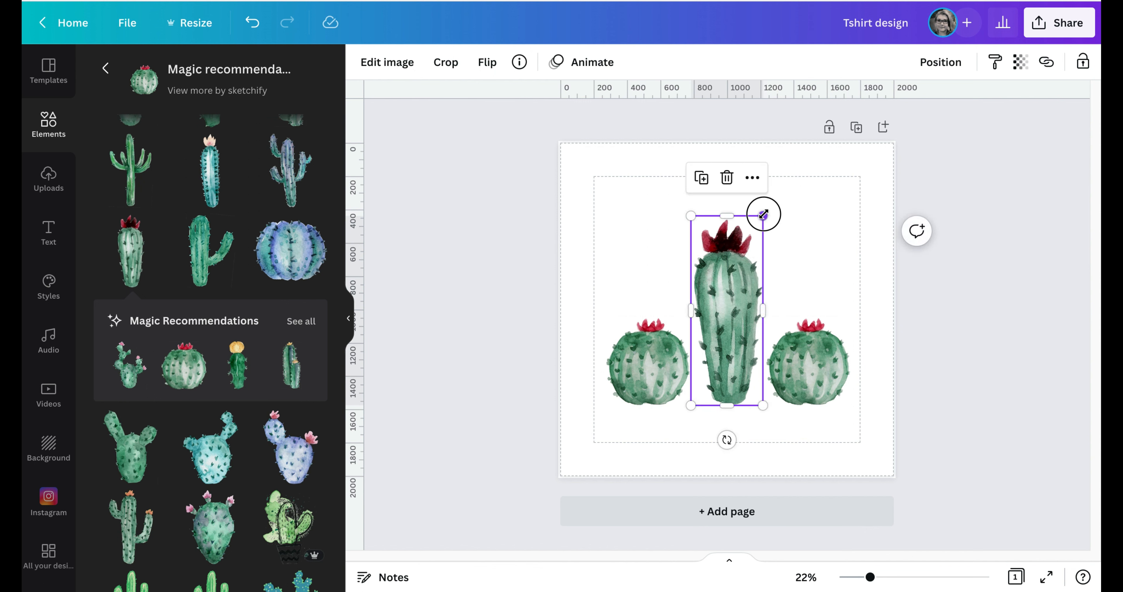
{"action": "left_click_drag", "start_coordinate": [762, 215], "coordinate": [727, 201]}
{"action": "left_click", "coordinate": [731, 360]}
{"action": "left_click", "coordinate": [796, 285]}
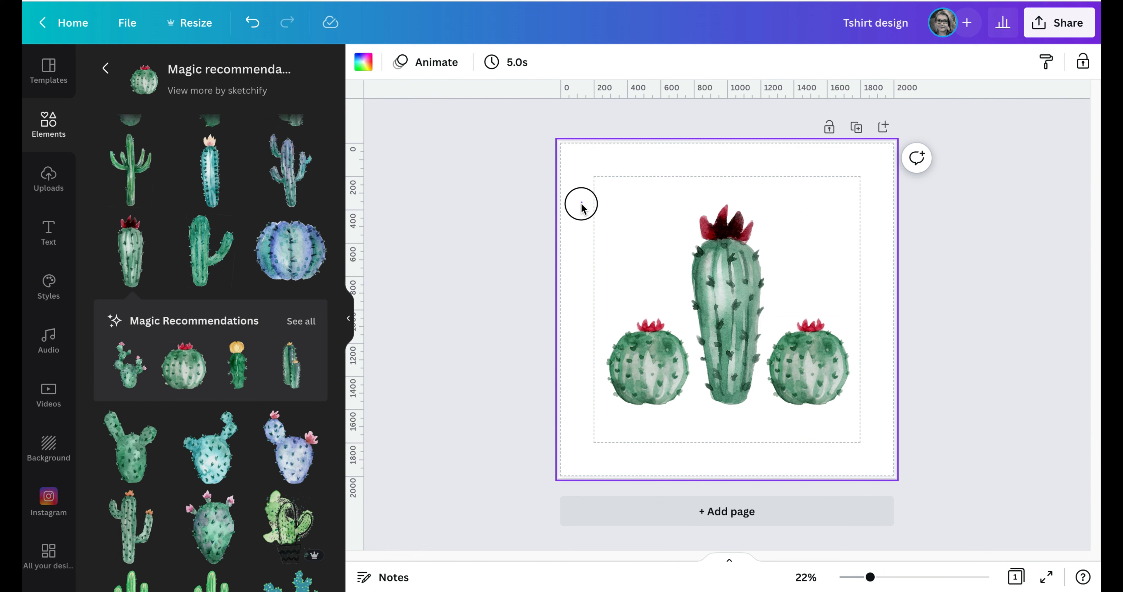
Select all three cacti and group them
{"action": "left_click_drag", "start_coordinate": [581, 205], "coordinate": [800, 373]}
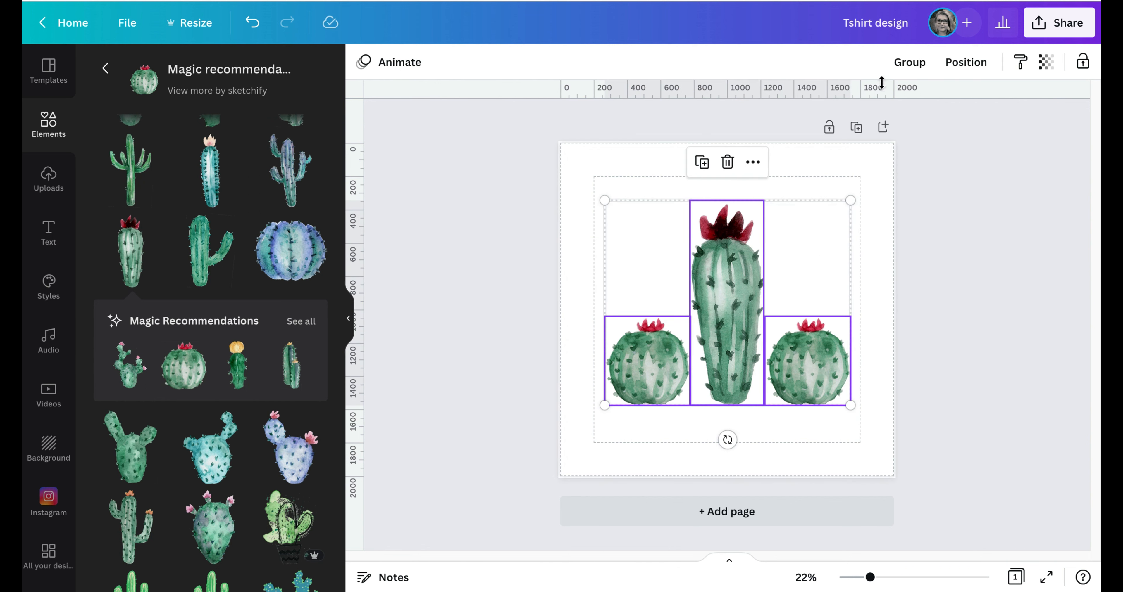
{"action": "left_click", "coordinate": [909, 65]}
{"action": "left_click", "coordinate": [794, 245]}
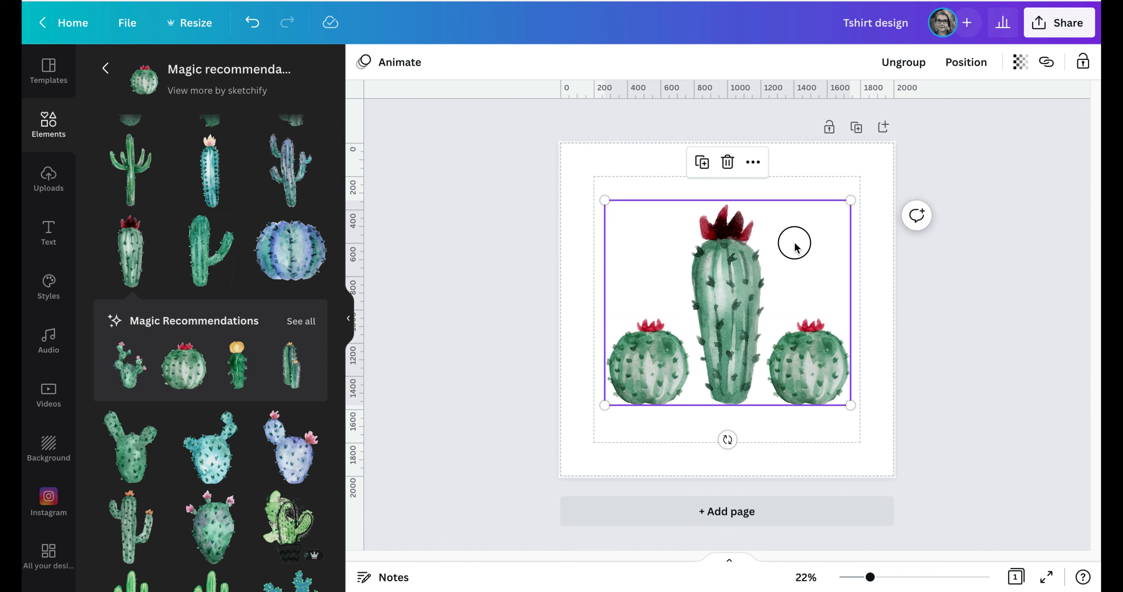
Shrink the cactus group to about 1190 px wide and centre it in the lower part of the page, inside the margins
{"action": "mouse_move", "coordinate": [794, 245]}
{"action": "left_mouse_down"}
{"action": "mouse_move", "coordinate": [750, 223]}
{"action": "mouse_move", "coordinate": [787, 233]}
{"action": "left_mouse_up"}
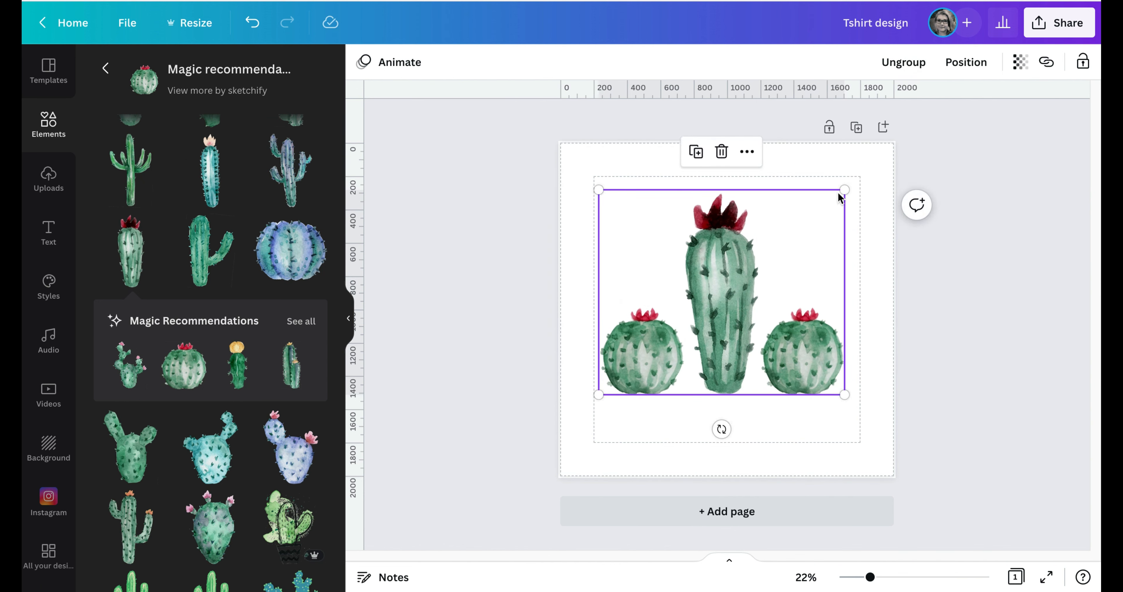
{"action": "left_click_drag", "start_coordinate": [844, 189], "coordinate": [855, 257]}
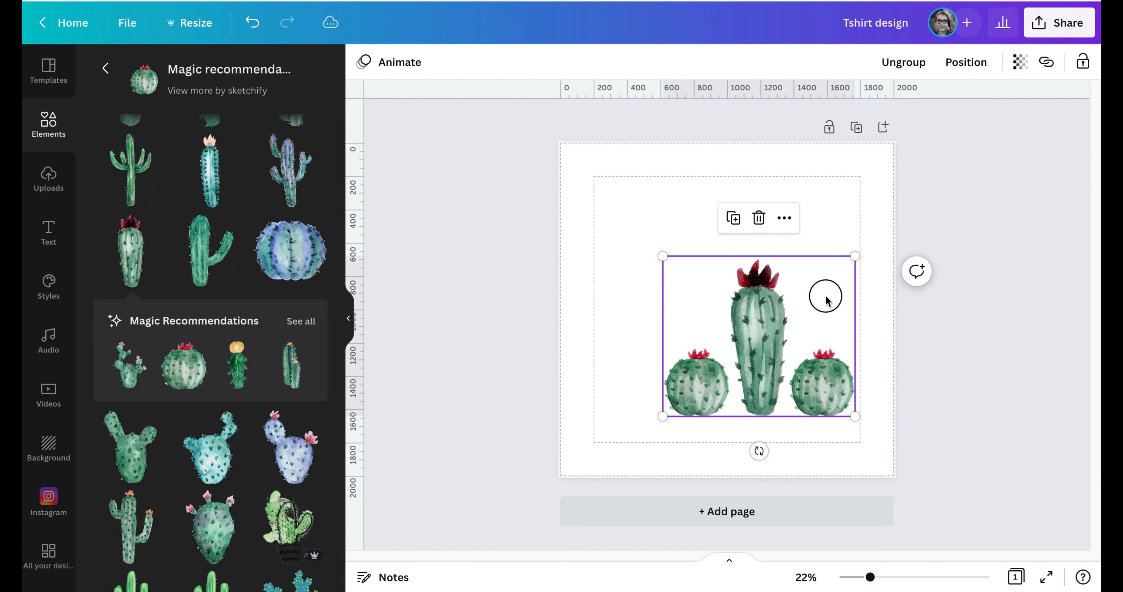
{"action": "left_click_drag", "start_coordinate": [826, 300], "coordinate": [791, 312]}
{"action": "left_click_drag", "start_coordinate": [825, 271], "coordinate": [829, 267]}
{"action": "left_click", "coordinate": [852, 326]}
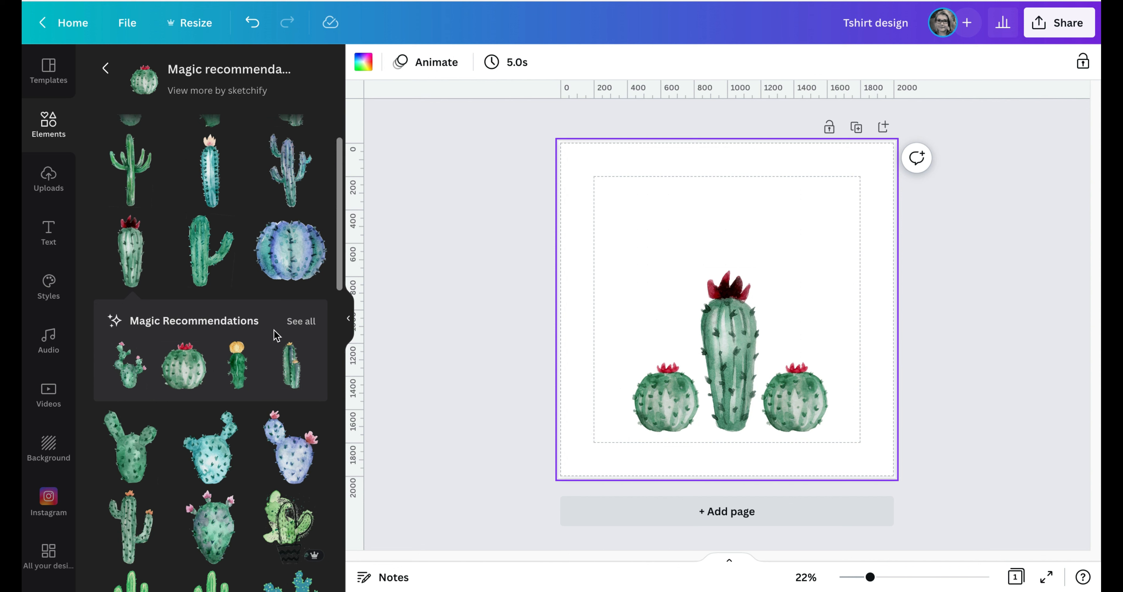
Leave the cactus recommendations and browse the text font combinations for a script lettering style
{"action": "left_click", "coordinate": [105, 69]}
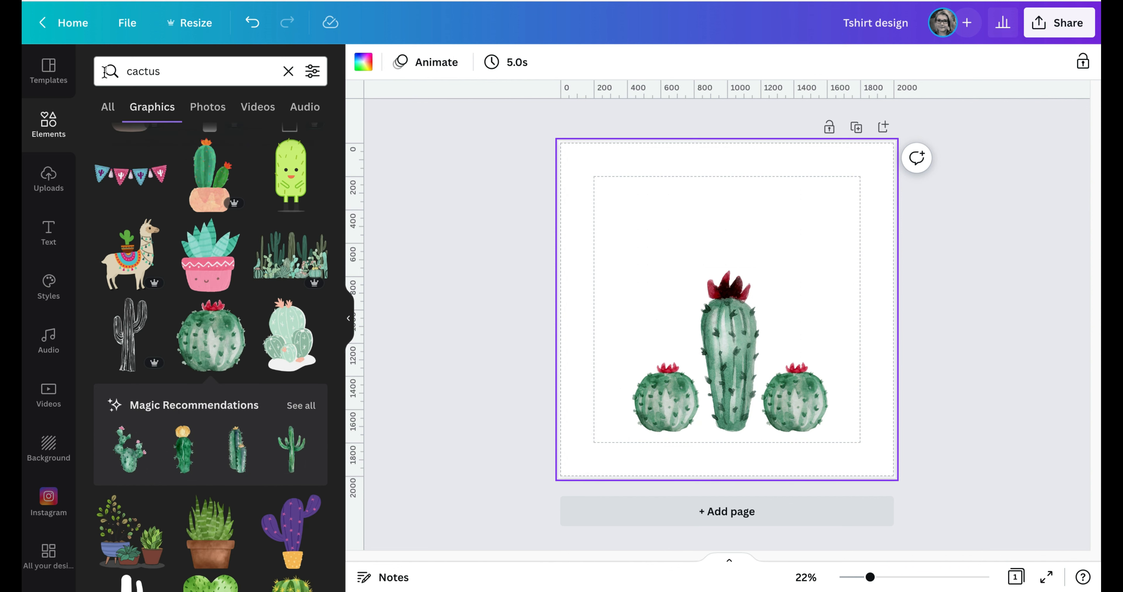
{"action": "left_click", "coordinate": [51, 235]}
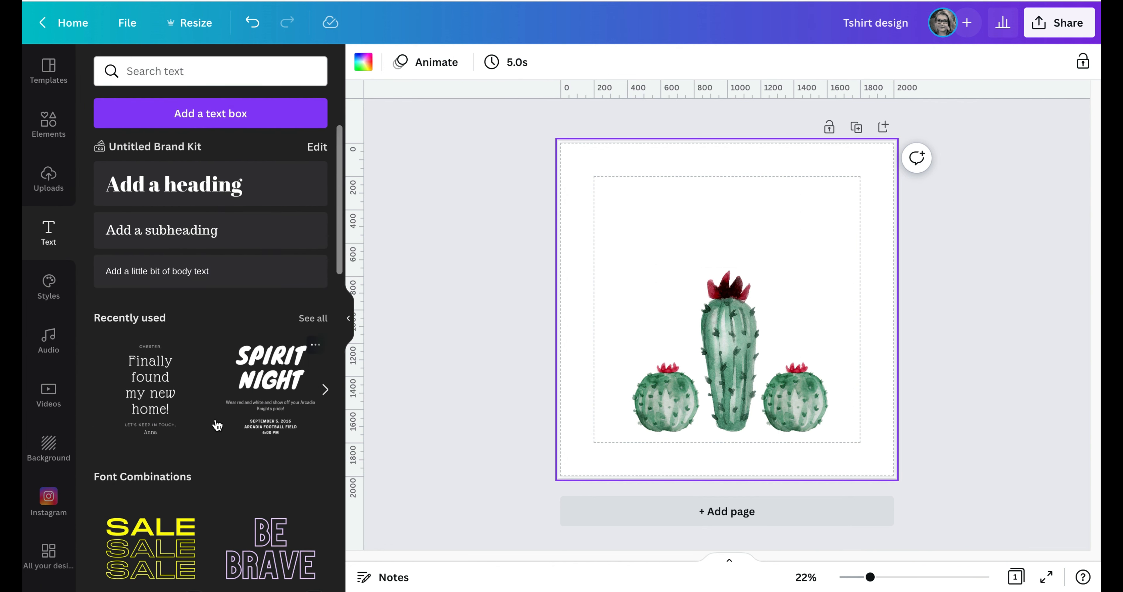
{"action": "scroll", "coordinate": [255, 420], "scroll_direction": "down", "scroll_amount": 10}
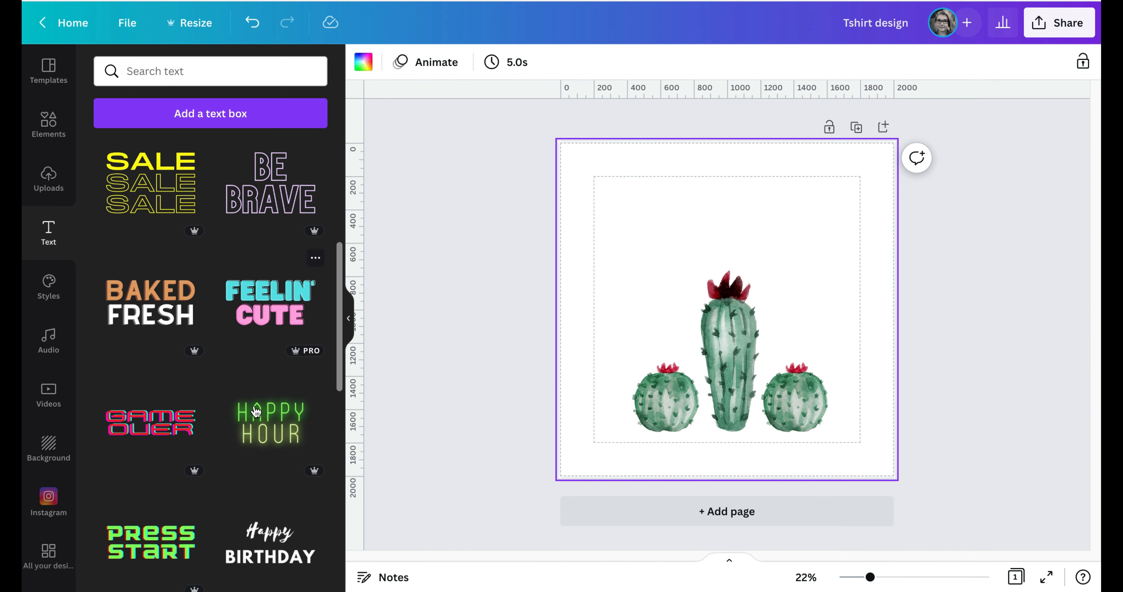
{"action": "scroll", "coordinate": [256, 412], "scroll_direction": "down", "scroll_amount": 12}
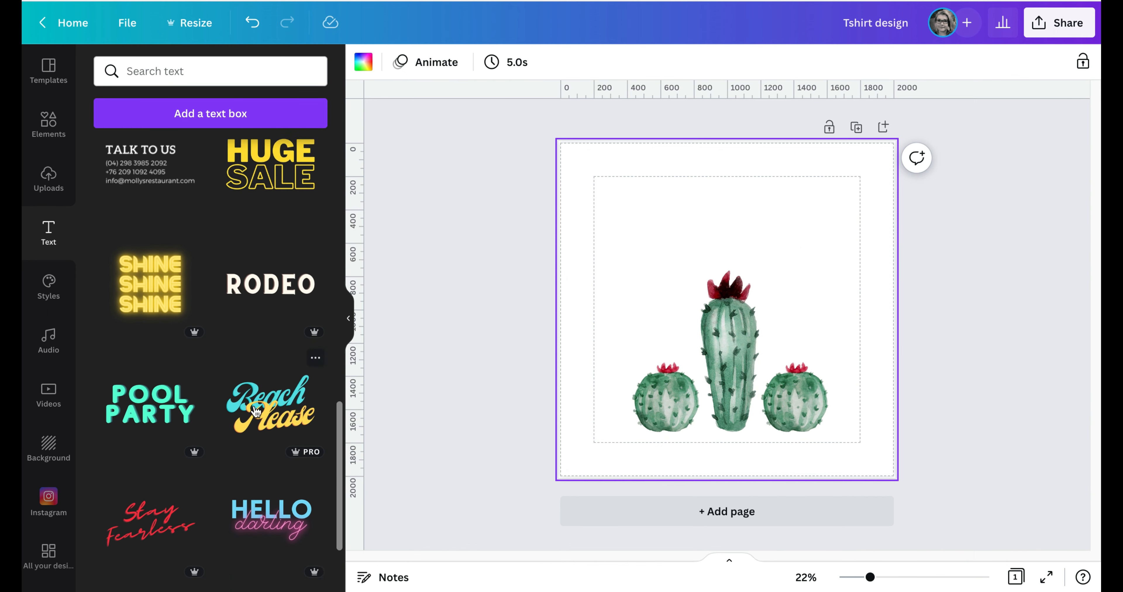
{"action": "scroll", "coordinate": [256, 412], "scroll_direction": "down", "scroll_amount": 10}
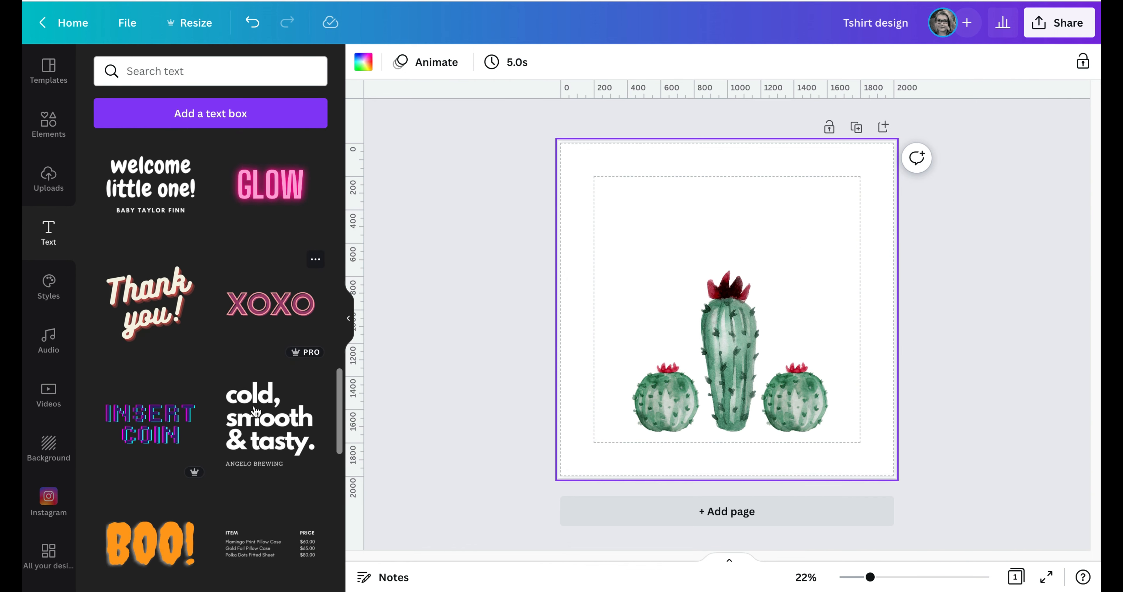
{"action": "scroll", "coordinate": [256, 412], "scroll_direction": "down", "scroll_amount": 3}
{"action": "scroll", "coordinate": [212, 433], "scroll_direction": "down", "scroll_amount": 12}
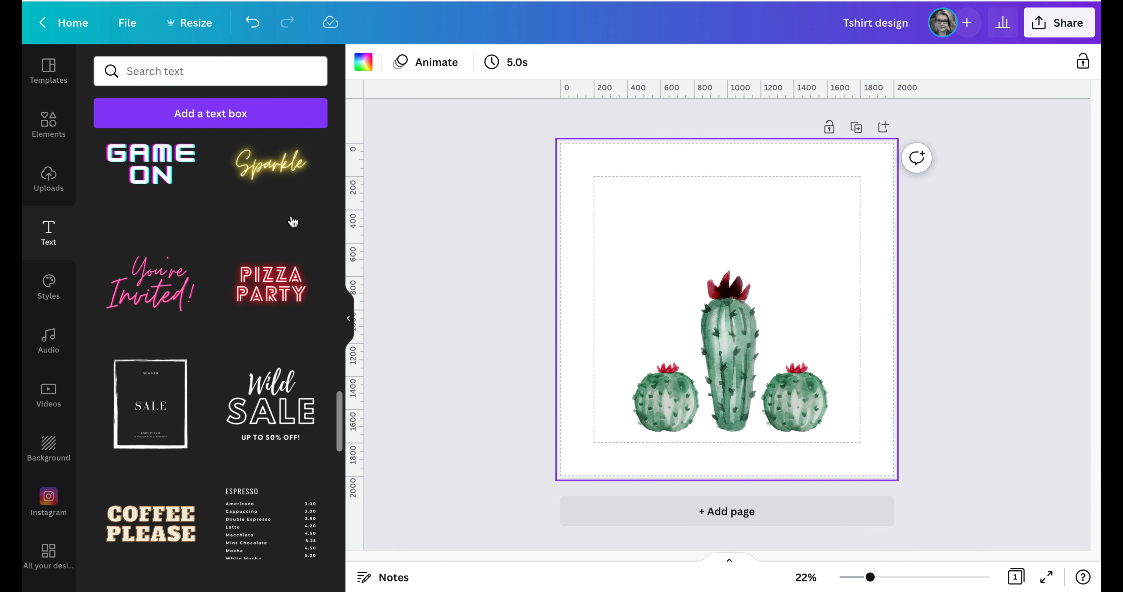
{"action": "scroll", "coordinate": [292, 344], "scroll_direction": "down", "scroll_amount": 6}
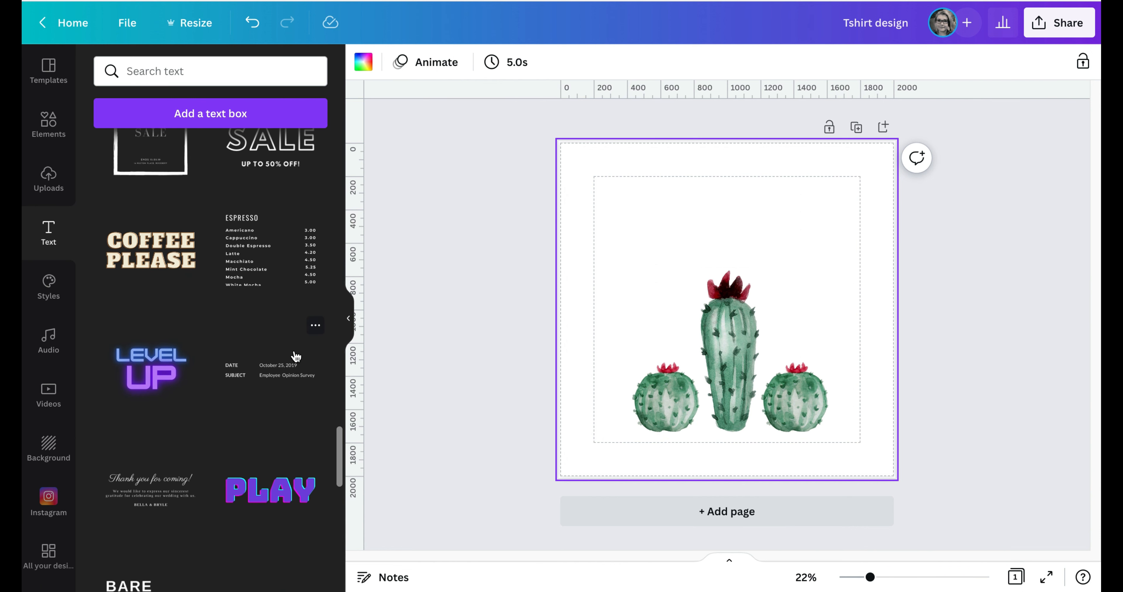
{"action": "scroll", "coordinate": [292, 353], "scroll_direction": "down", "scroll_amount": 10}
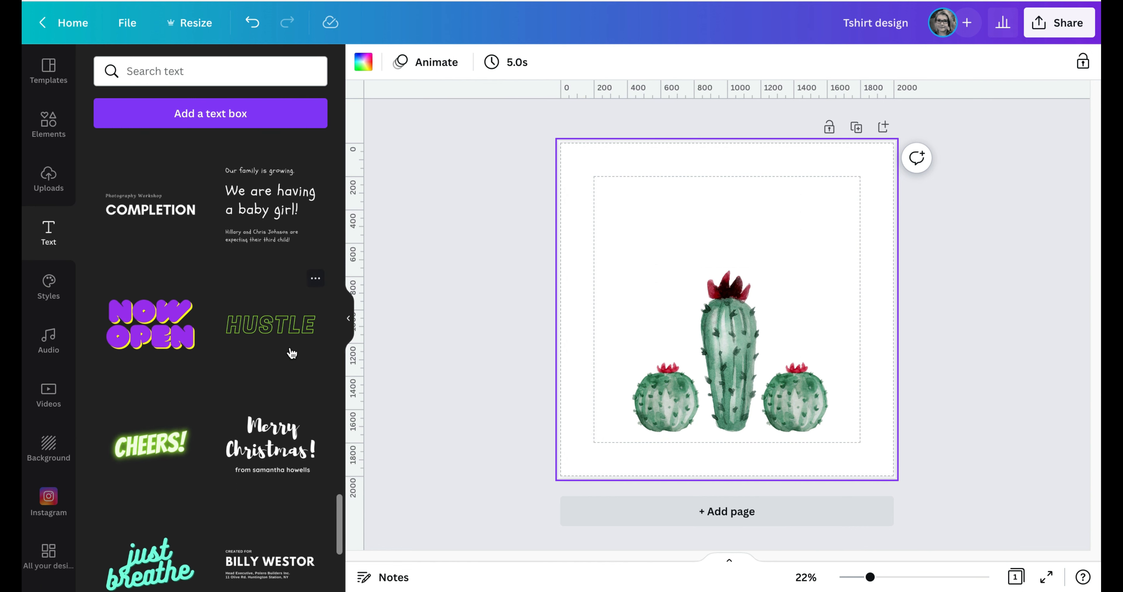
{"action": "scroll", "coordinate": [292, 354], "scroll_direction": "down", "scroll_amount": 10}
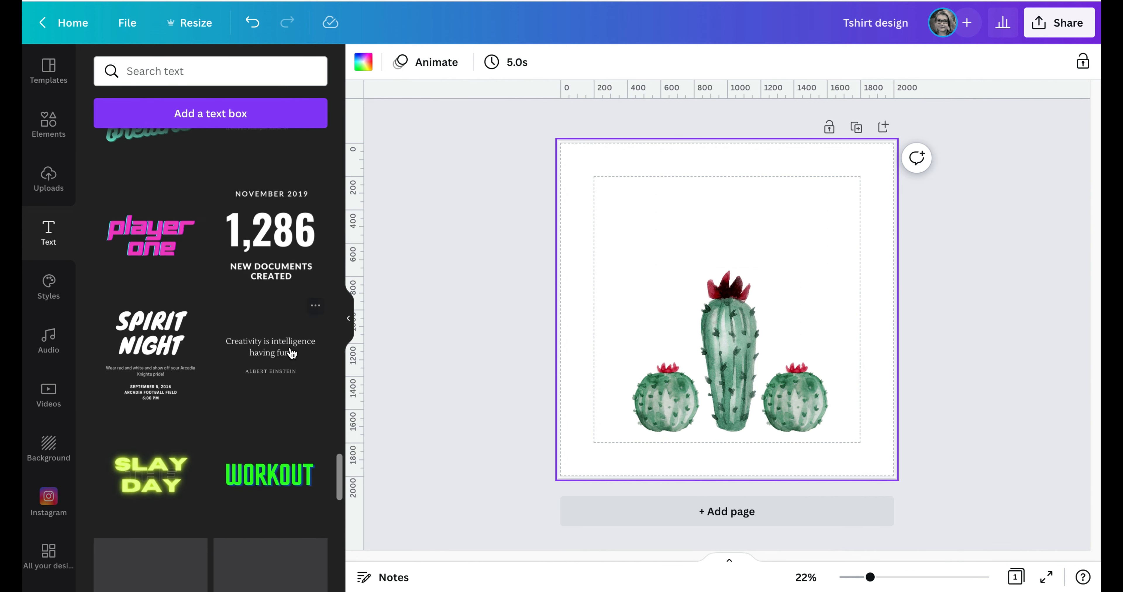
{"action": "scroll", "coordinate": [292, 354], "scroll_direction": "down", "scroll_amount": 10}
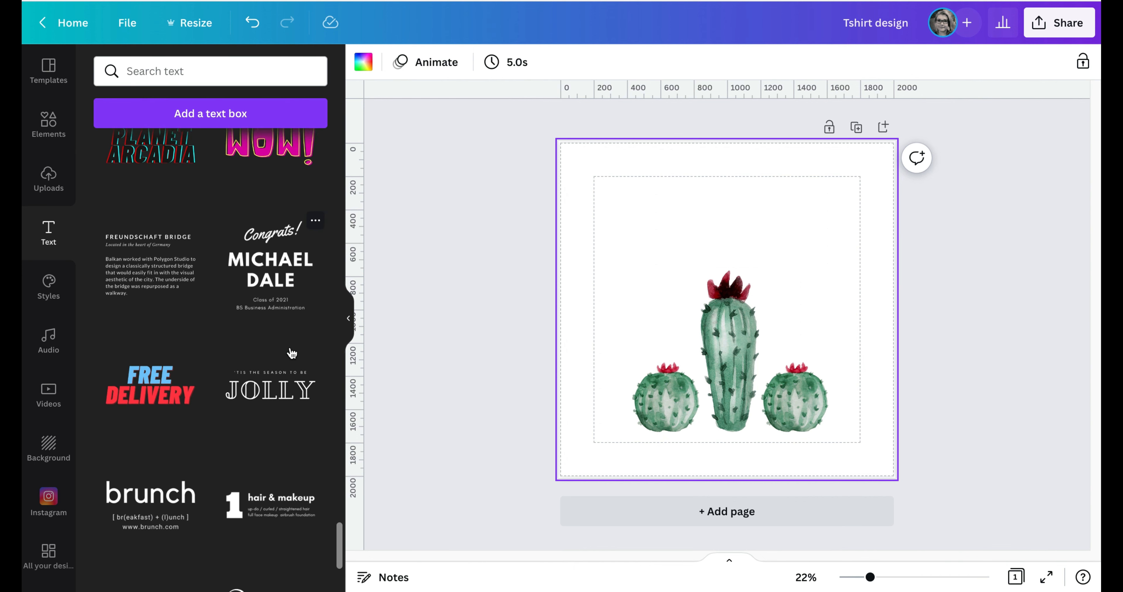
{"action": "scroll", "coordinate": [292, 353], "scroll_direction": "down", "scroll_amount": 5}
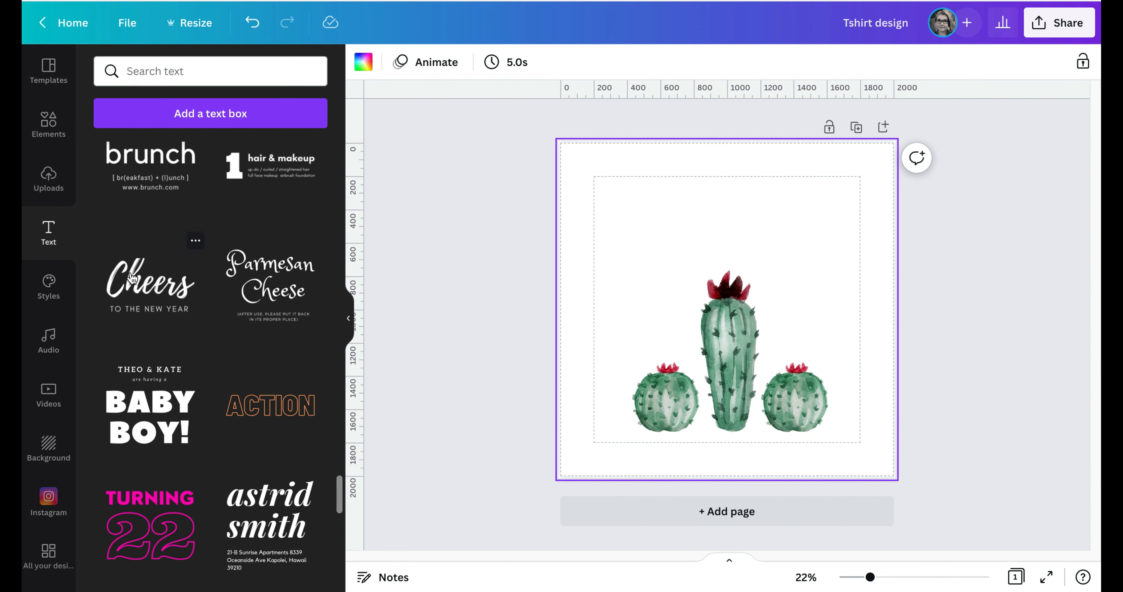
Add the "Cheers to the new year" font combination, enlarge it to about 1150 px wide and place it above the cacti
{"action": "left_click", "coordinate": [133, 278]}
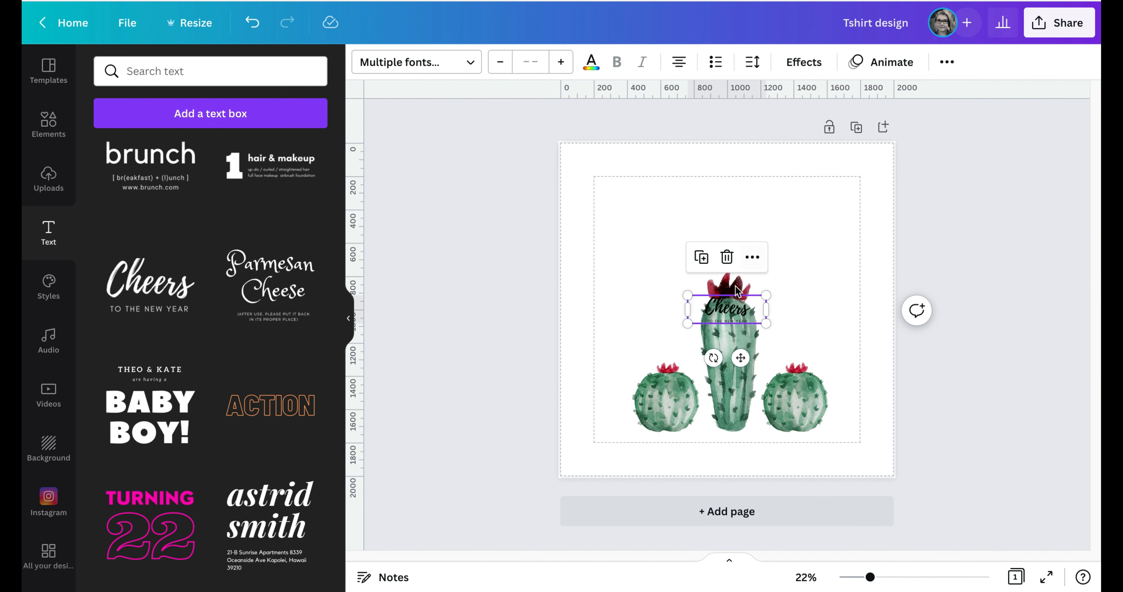
{"action": "left_click", "coordinate": [727, 313]}
{"action": "left_click_drag", "start_coordinate": [727, 313], "coordinate": [859, 258]}
Delete the "TO THE NEW YEAR" text beneath "Cheers"
{"action": "left_click", "coordinate": [811, 254]}
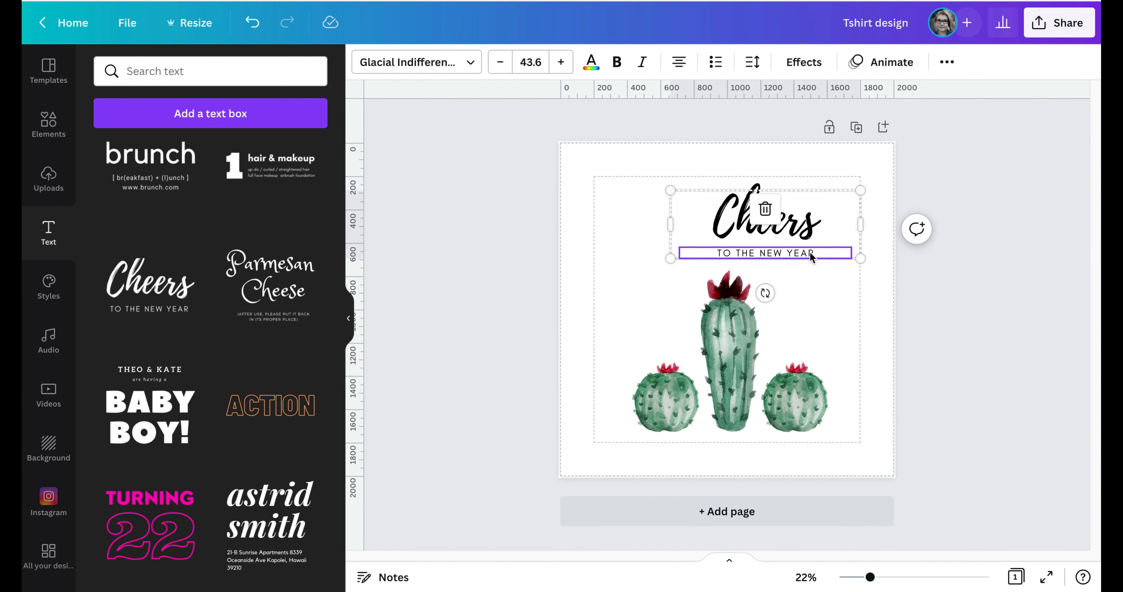
{"action": "double_click", "coordinate": [810, 253]}
{"action": "key", "text": "BackSpace"}
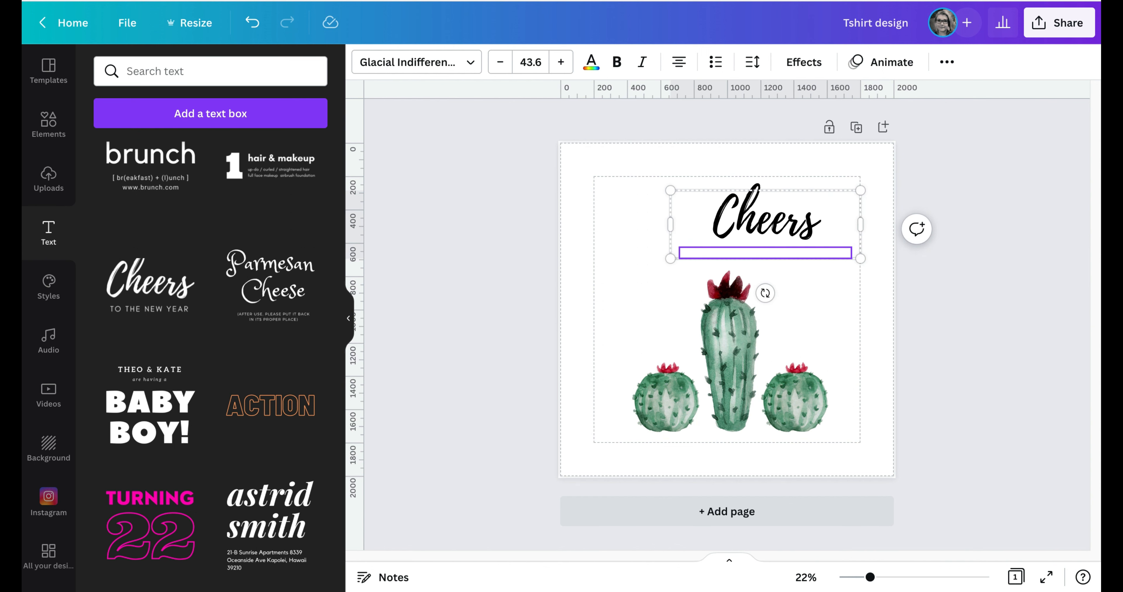
Replace "Cheers" with "Don't be a prick" and widen the text box to the left margin so it fits on one line
{"action": "left_click", "coordinate": [821, 224]}
{"action": "double_click", "coordinate": [807, 224]}
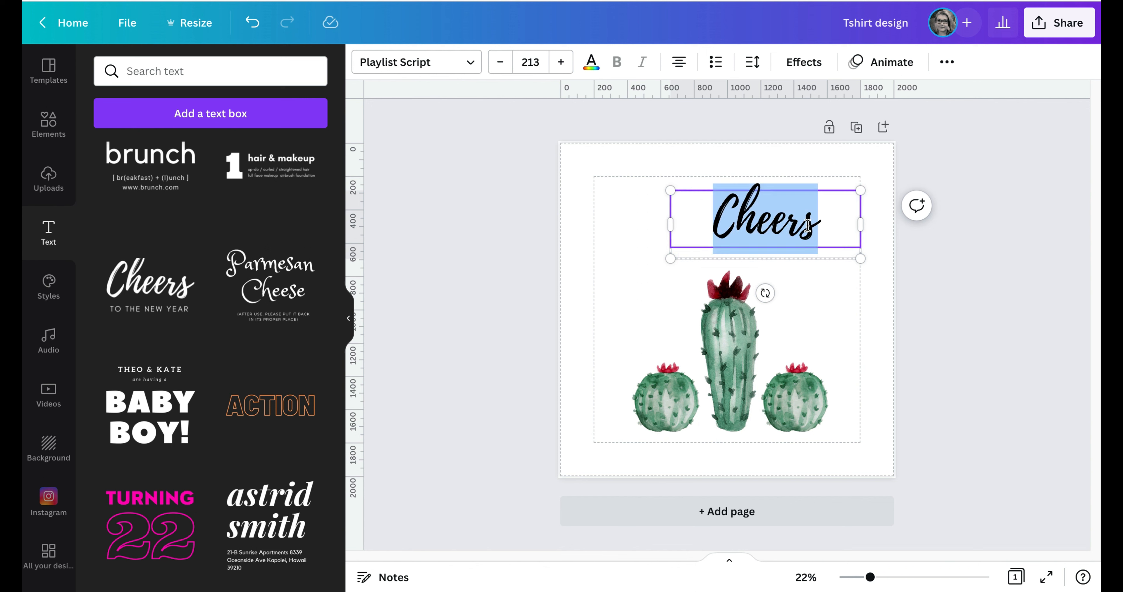
{"action": "type", "text": "Don"}
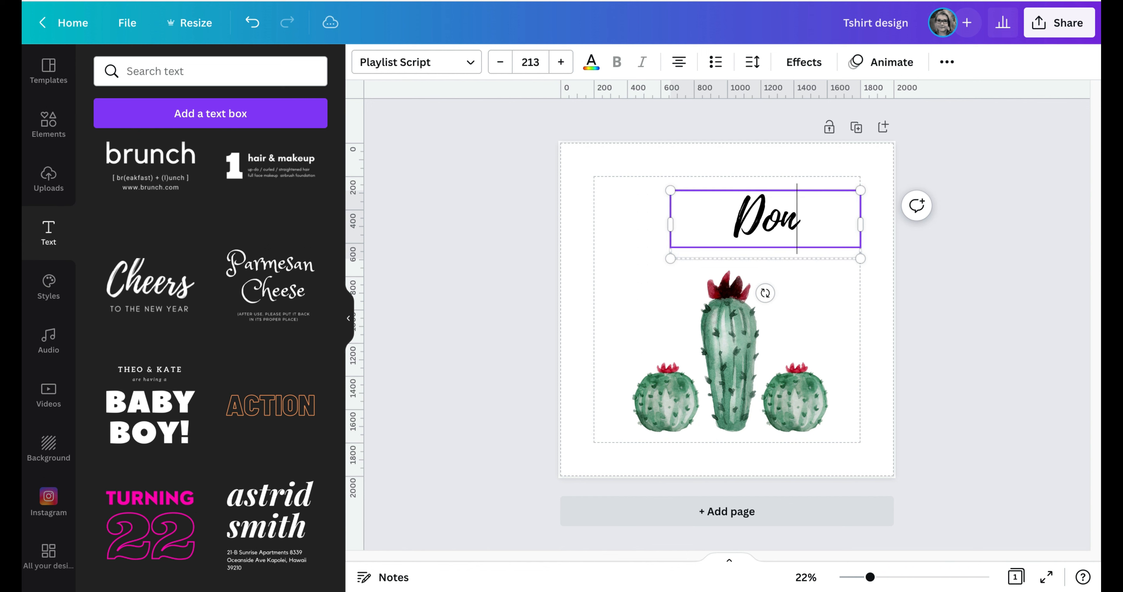
{"action": "type", "text": "'t be a pricj"}
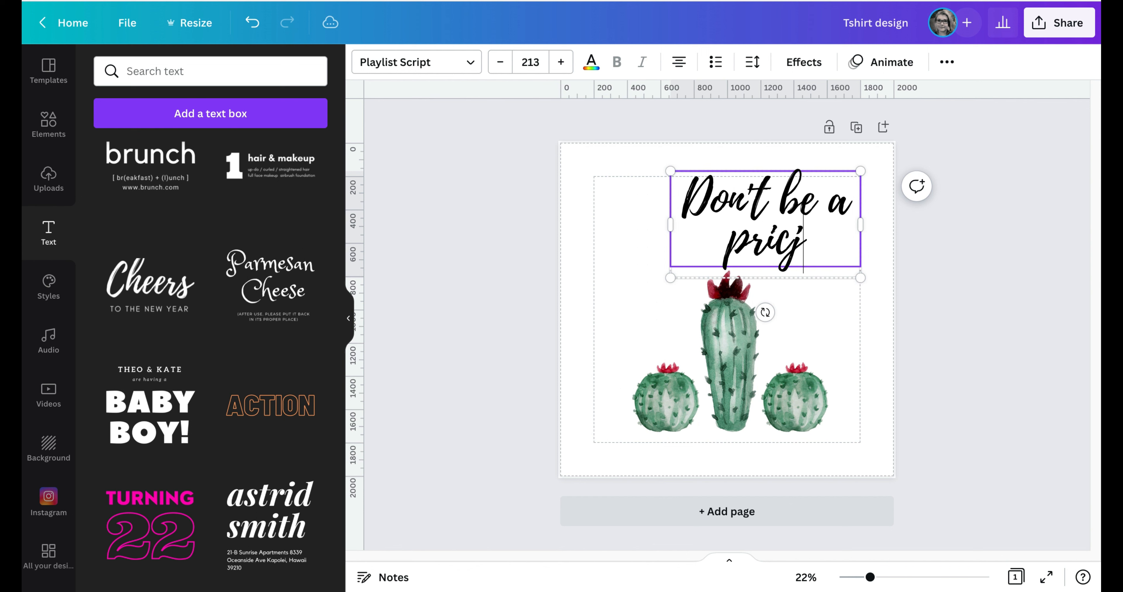
{"action": "key", "text": "BackSpace"}
{"action": "type", "text": "k"}
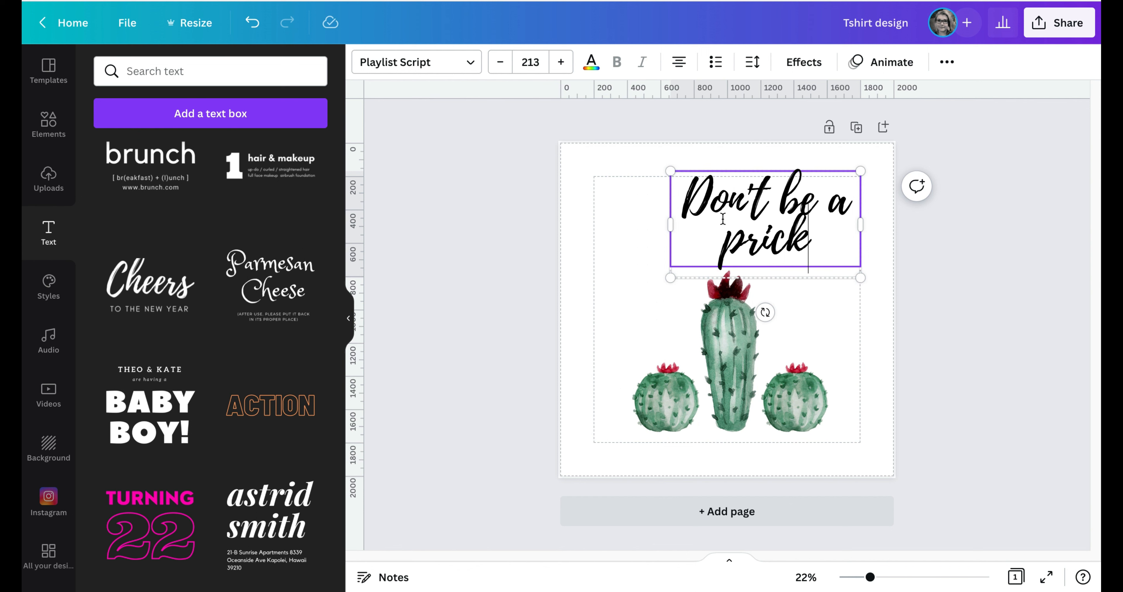
{"action": "left_click_drag", "start_coordinate": [671, 227], "coordinate": [593, 222]}
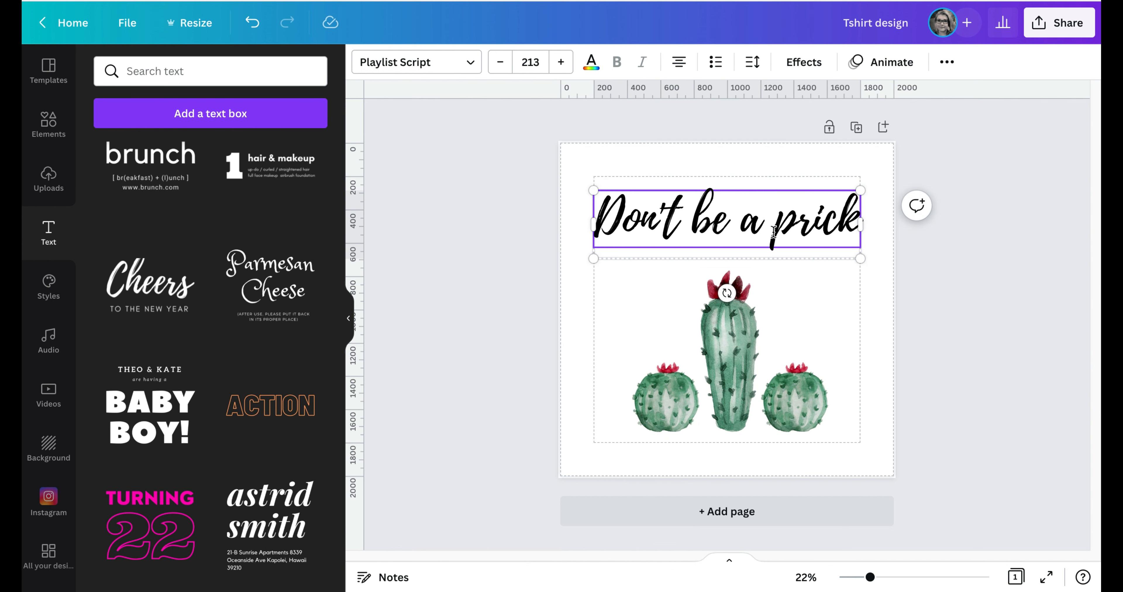
Move the lettering up to the top margin and scale it down to font size 211 to fit the side margins
{"action": "left_click", "coordinate": [813, 299]}
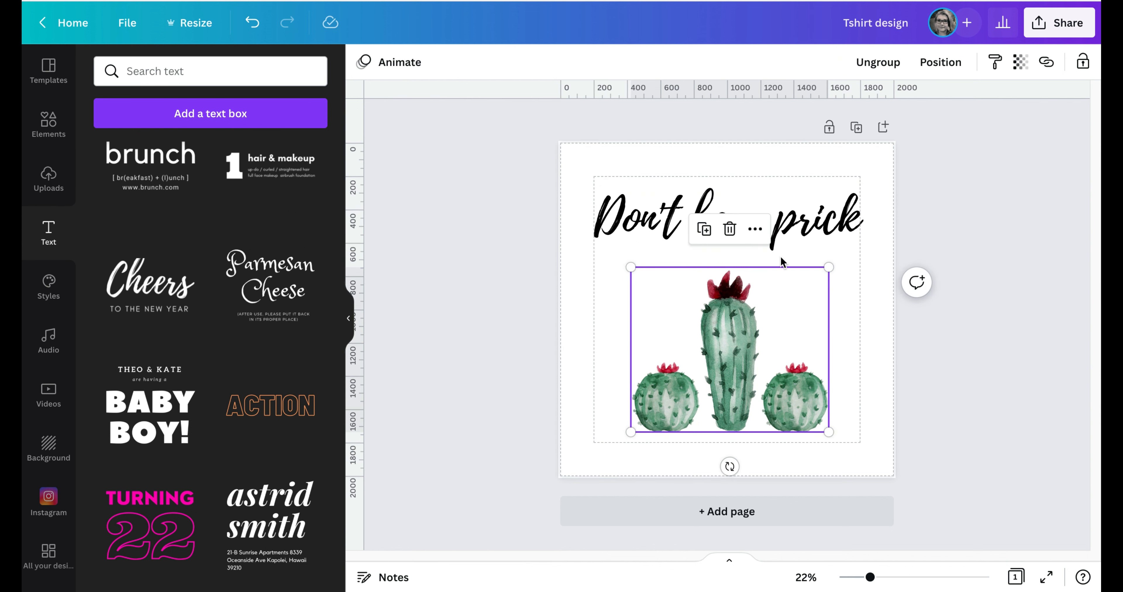
{"action": "left_click", "coordinate": [799, 228]}
{"action": "left_click_drag", "start_coordinate": [775, 241], "coordinate": [778, 223]}
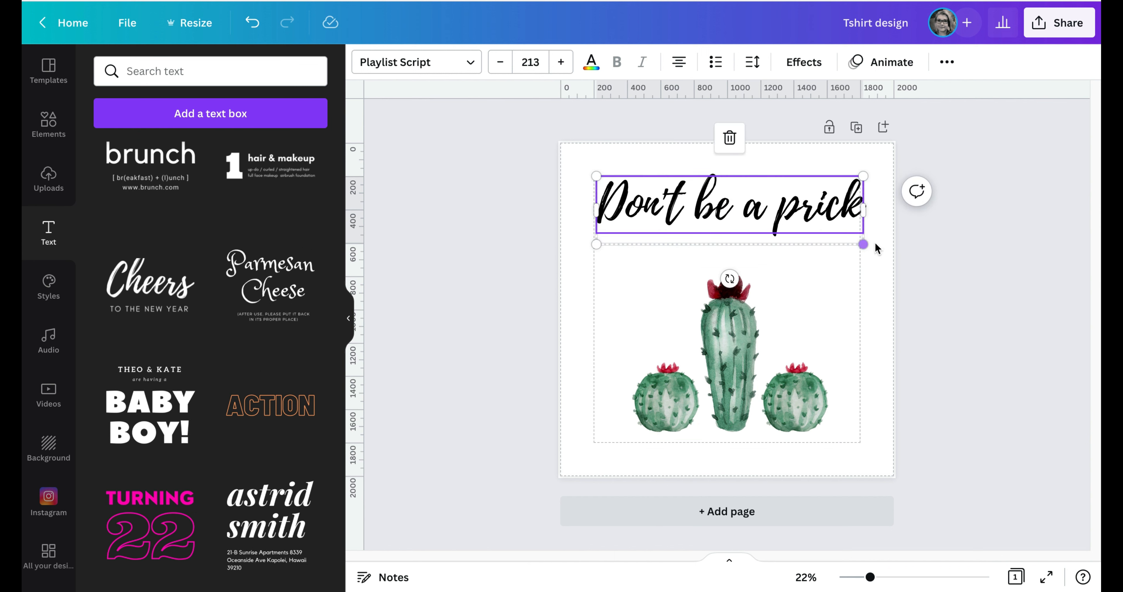
{"action": "left_click_drag", "start_coordinate": [863, 243], "coordinate": [860, 244]}
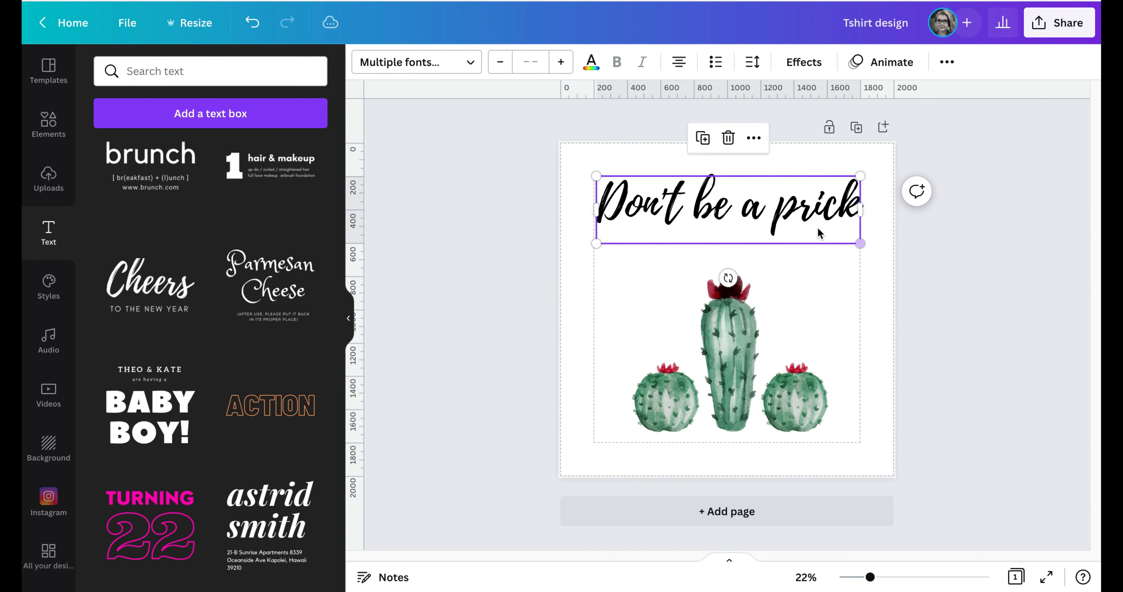
{"action": "left_click", "coordinate": [799, 274]}
{"action": "left_click", "coordinate": [851, 201]}
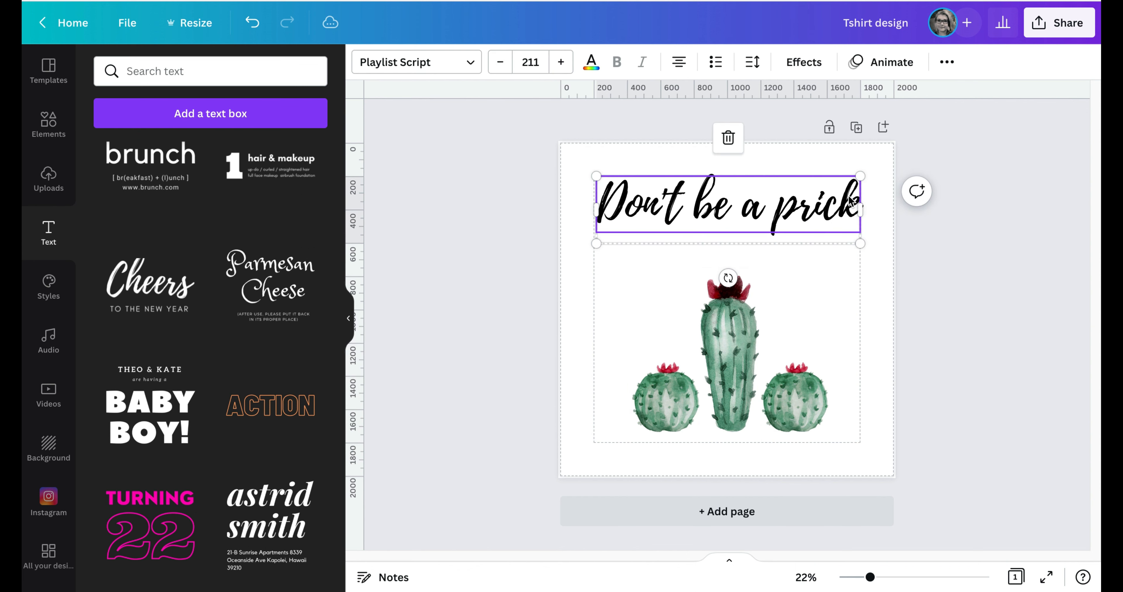
{"action": "left_click", "coordinate": [870, 295]}
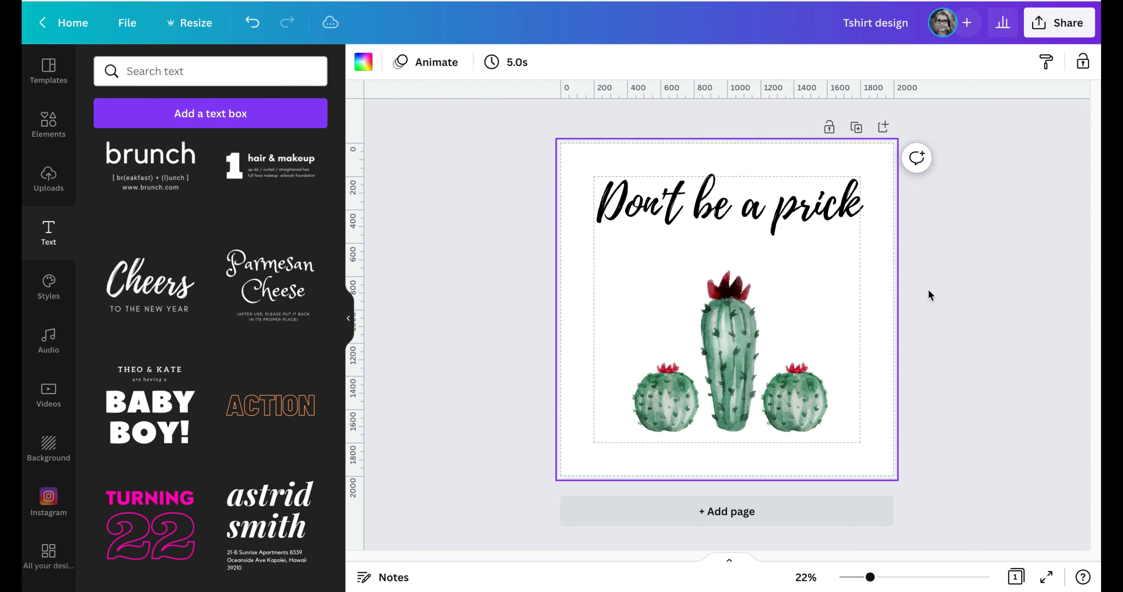
Apply the Curve shape effect to the "Don't be a prick" text
{"action": "left_click", "coordinate": [778, 217]}
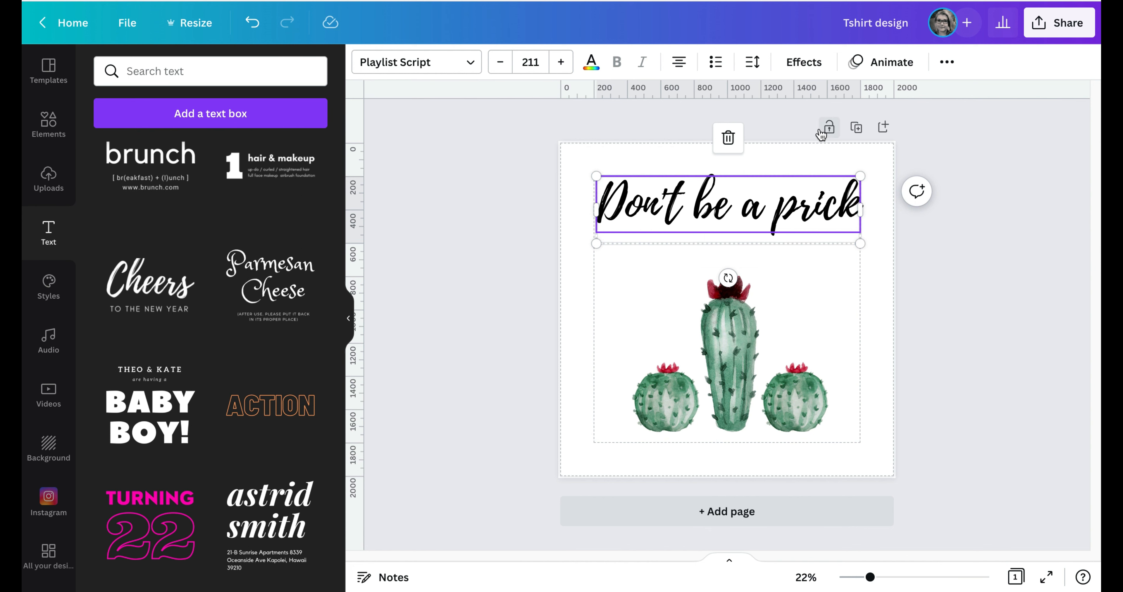
{"action": "left_click", "coordinate": [812, 65]}
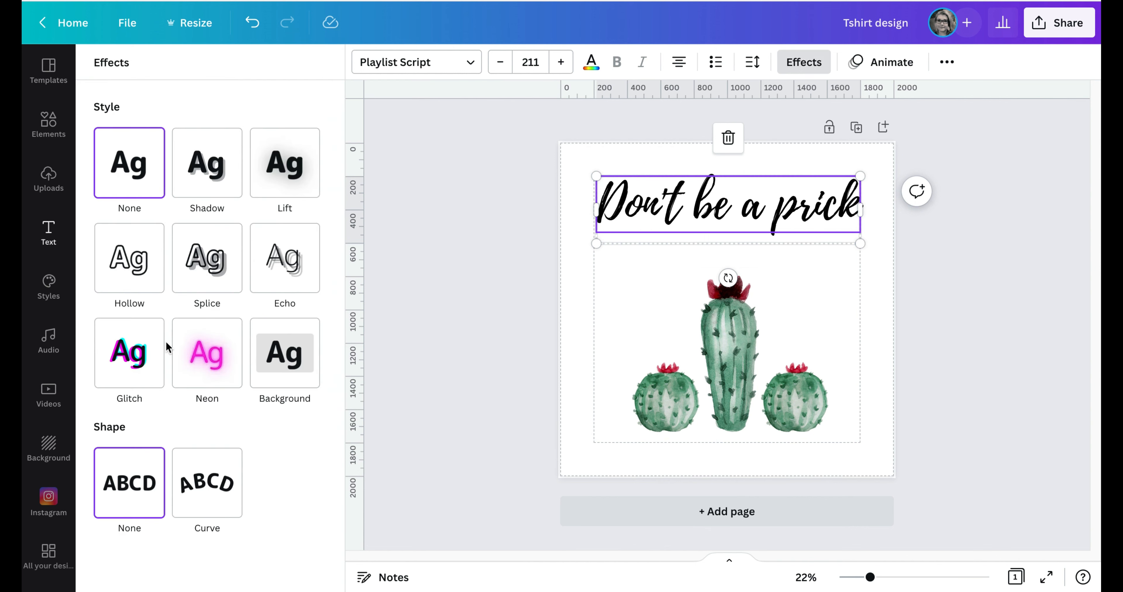
{"action": "left_click", "coordinate": [228, 481]}
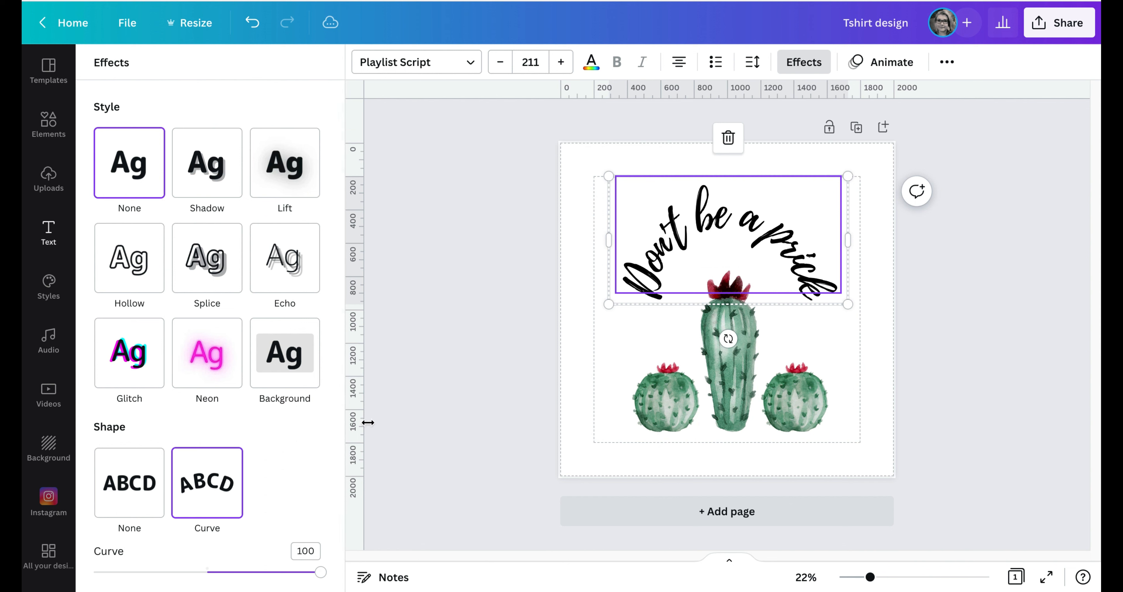
Enlarge the curved lettering to font size 234 and widen its text box out to the left margin
{"action": "left_click_drag", "start_coordinate": [846, 304], "coordinate": [874, 318]}
{"action": "left_click_drag", "start_coordinate": [845, 274], "coordinate": [836, 272]}
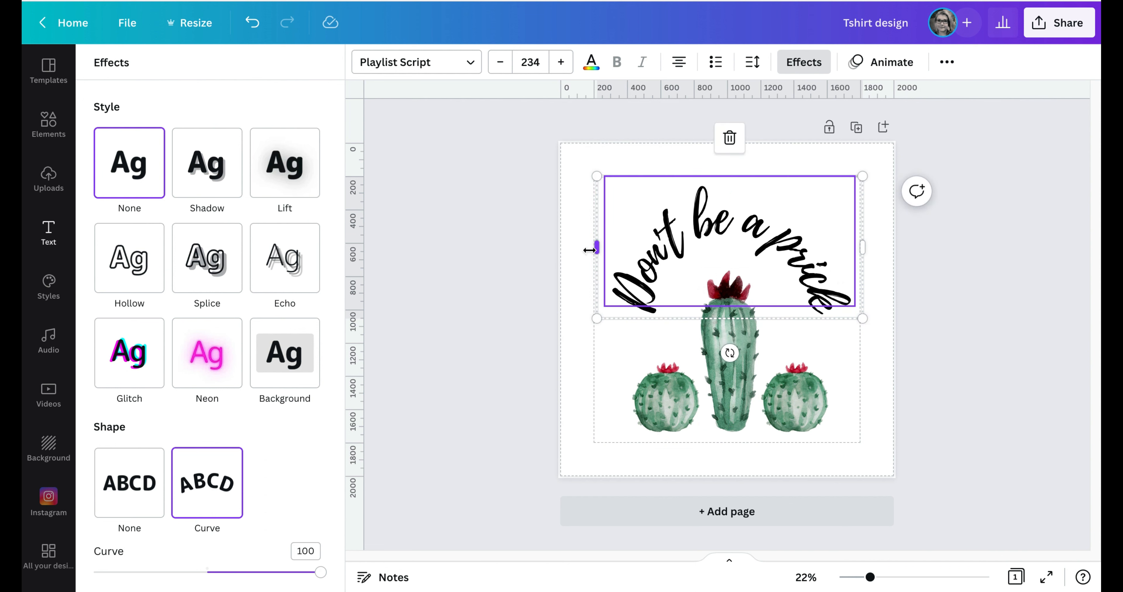
{"action": "mouse_move", "coordinate": [597, 248]}
{"action": "left_mouse_down"}
{"action": "mouse_move", "coordinate": [581, 251]}
{"action": "mouse_move", "coordinate": [592, 251]}
{"action": "left_mouse_up"}
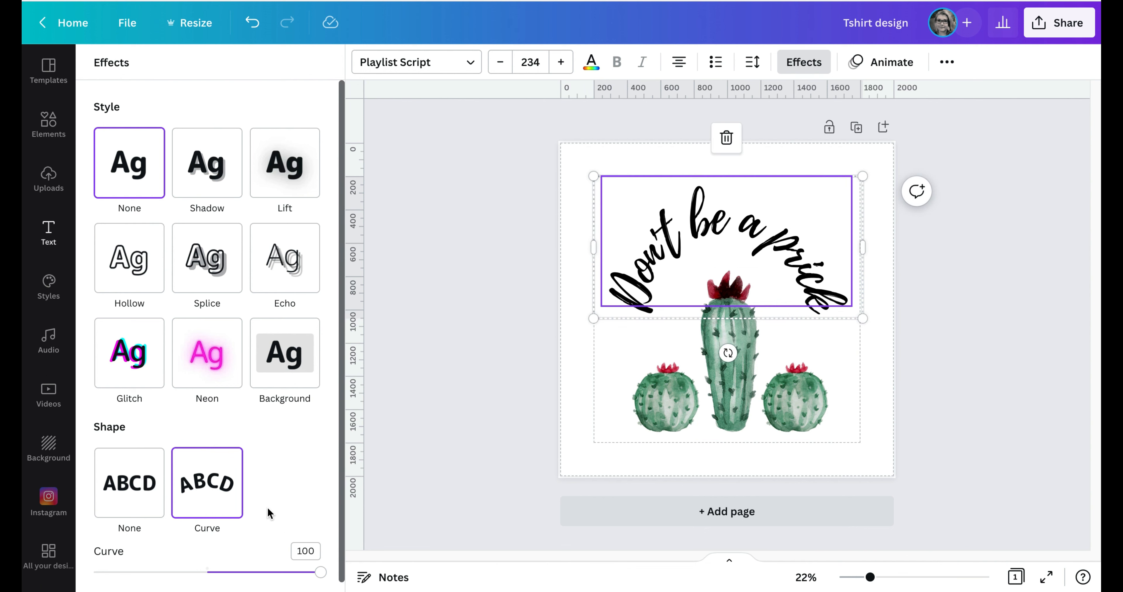
Flatten the arc of the "Don't be a prick" lettering by setting its curve to 89
{"action": "scroll", "coordinate": [267, 507], "scroll_direction": "down", "scroll_amount": 1}
{"action": "mouse_move", "coordinate": [313, 568]}
{"action": "left_mouse_down"}
{"action": "mouse_move", "coordinate": [302, 566]}
{"action": "mouse_move", "coordinate": [326, 565]}
{"action": "mouse_move", "coordinate": [203, 584]}
{"action": "mouse_move", "coordinate": [116, 571]}
{"action": "mouse_move", "coordinate": [310, 571]}
{"action": "left_mouse_up"}
{"action": "left_click", "coordinate": [822, 345]}
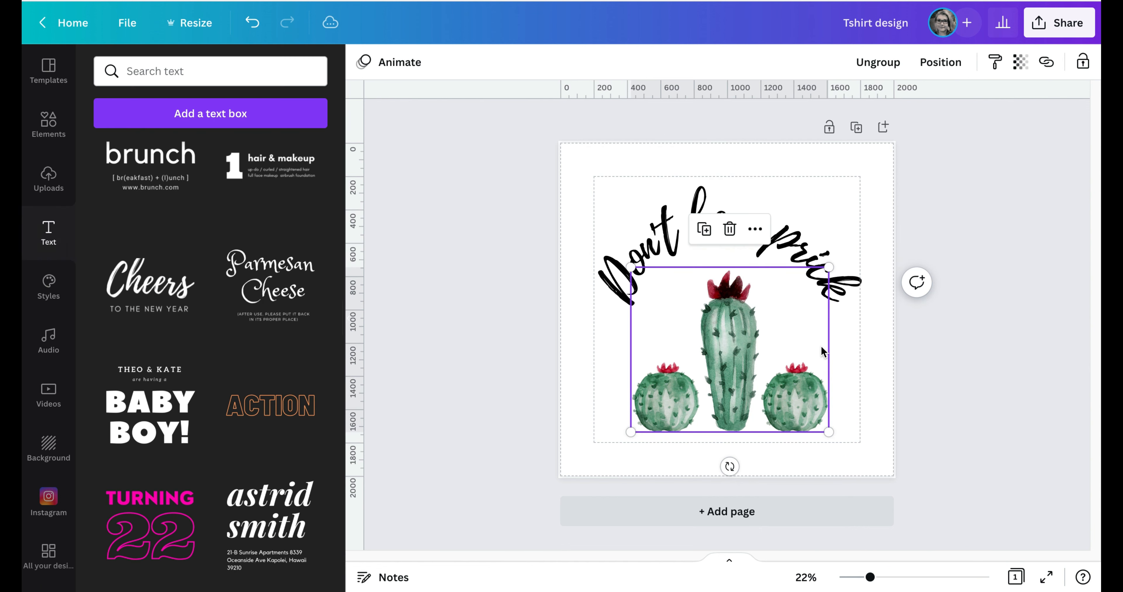
{"action": "left_click", "coordinate": [943, 318]}
Remove the Curve shape from the "Don't be a prick" lettering by setting its shape effect to None
{"action": "left_click", "coordinate": [801, 258]}
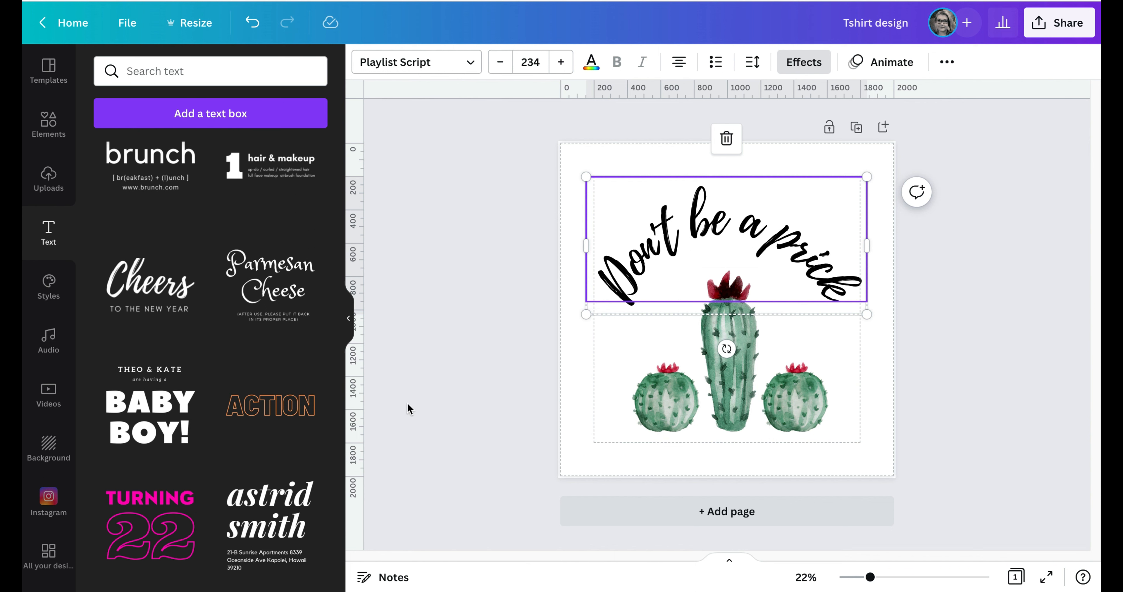
{"action": "left_click", "coordinate": [820, 68]}
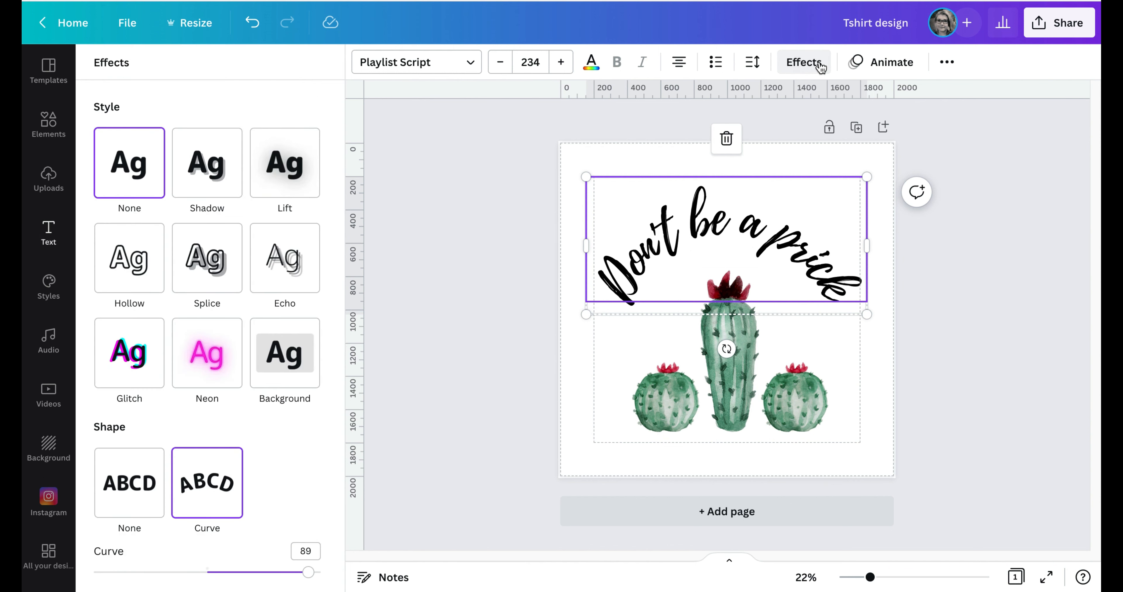
{"action": "left_click", "coordinate": [126, 512]}
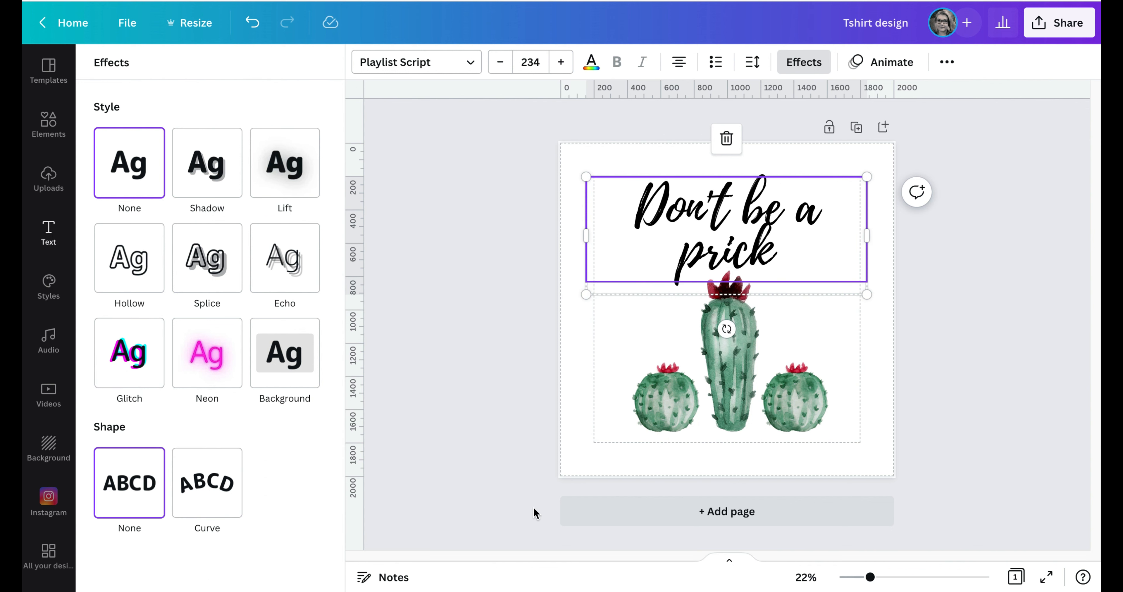
{"action": "left_click", "coordinate": [928, 315]}
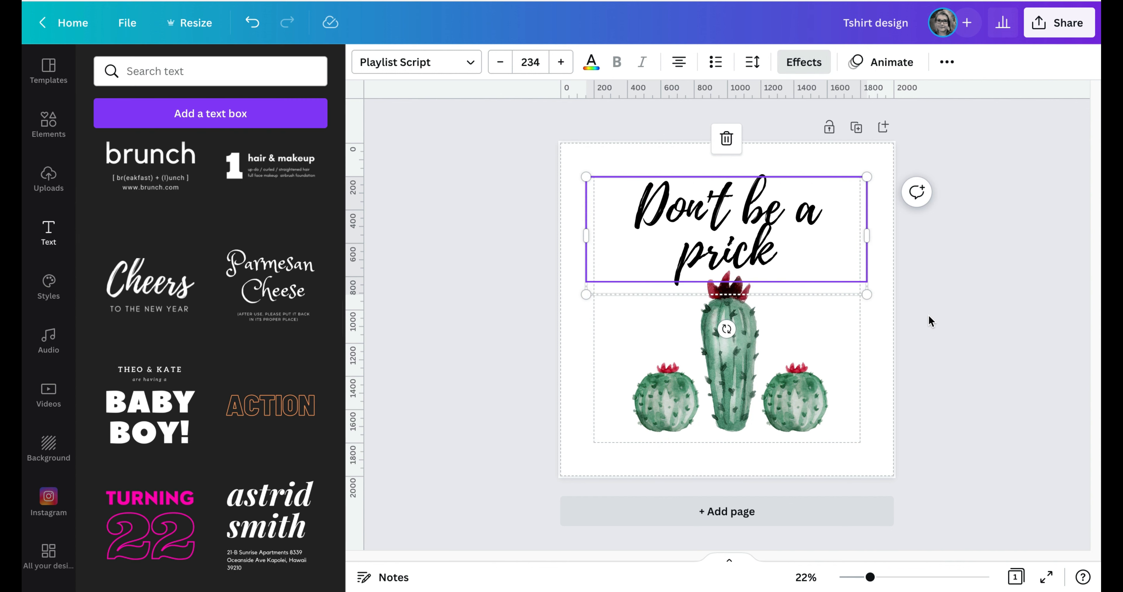
{"action": "left_click", "coordinate": [928, 315]}
Try the Splice text effect on the "Don't be a prick" lettering and reset the style to None
{"action": "left_click", "coordinate": [774, 213]}
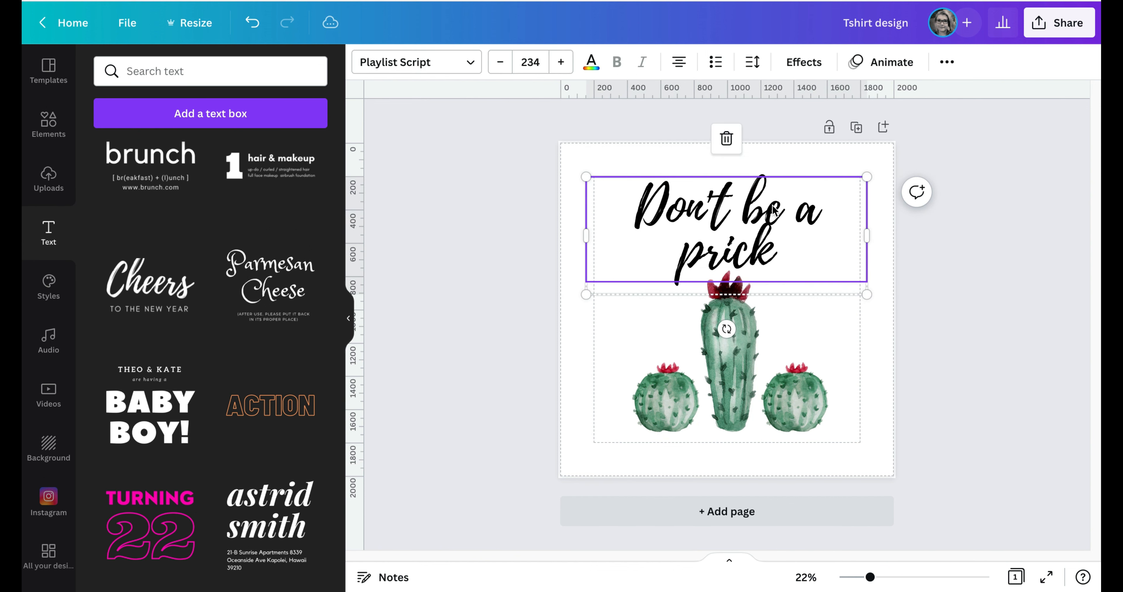
{"action": "left_click", "coordinate": [802, 65]}
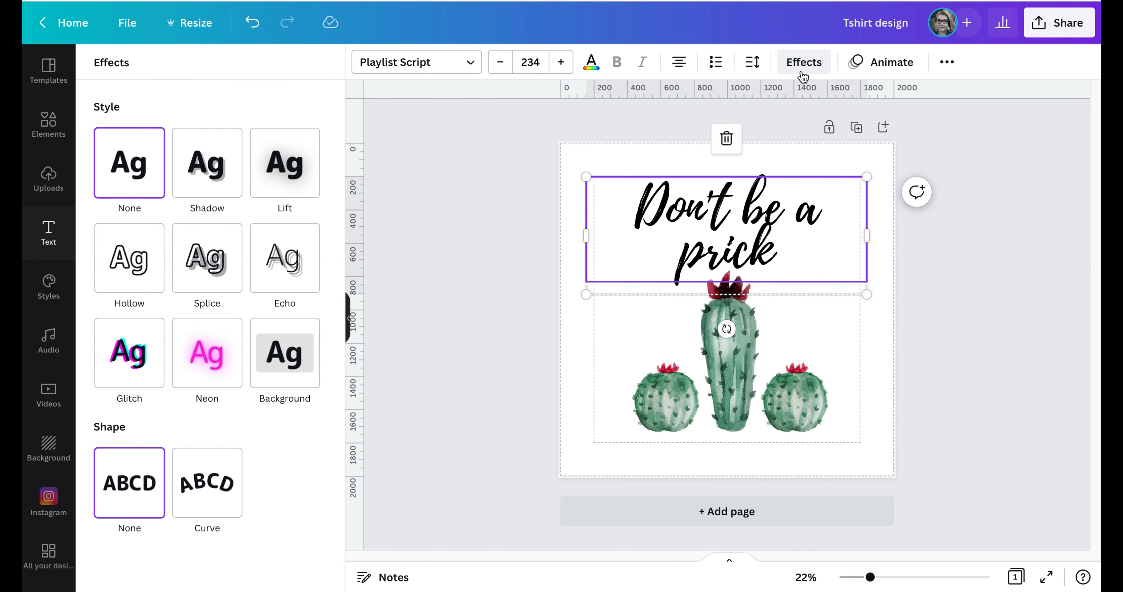
{"action": "left_click", "coordinate": [213, 260]}
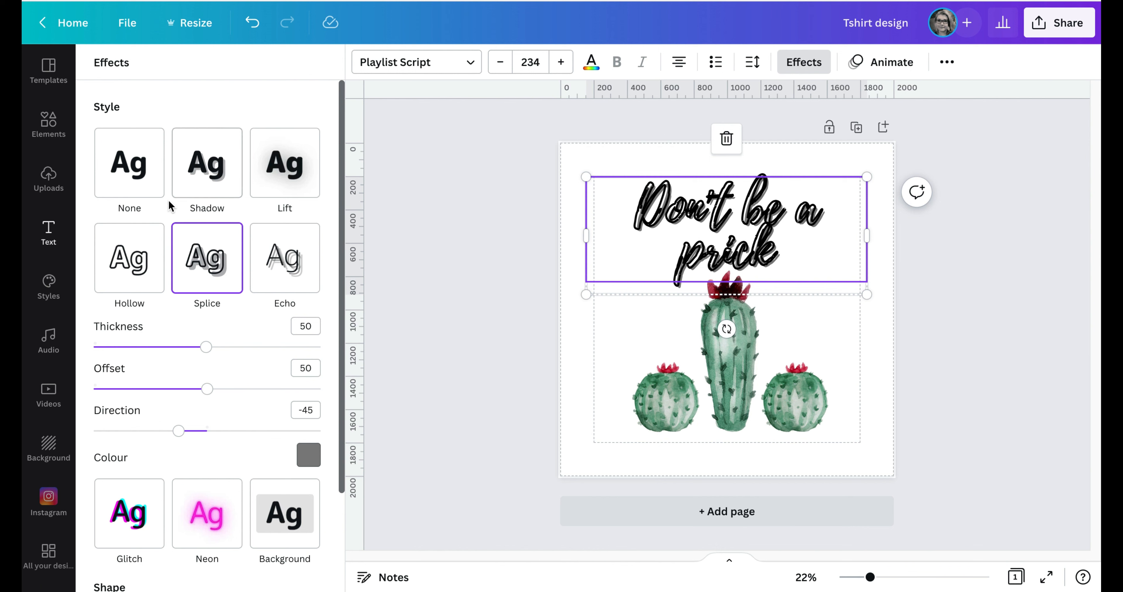
{"action": "left_click", "coordinate": [148, 171]}
Try the Shadow effect on the lettering with offset 43 and direction 2, vary its transparency, and reset the style to None
{"action": "left_click", "coordinate": [208, 185]}
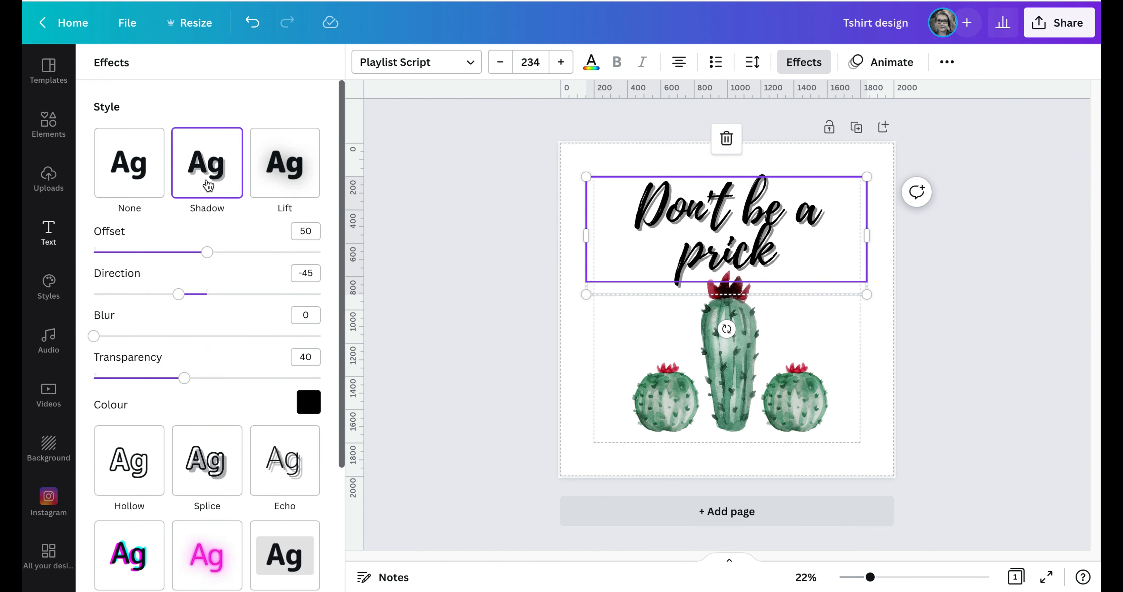
{"action": "left_click", "coordinate": [206, 254]}
{"action": "mouse_move", "coordinate": [207, 258]}
{"action": "left_mouse_down"}
{"action": "mouse_move", "coordinate": [307, 274]}
{"action": "mouse_move", "coordinate": [143, 266]}
{"action": "mouse_move", "coordinate": [89, 275]}
{"action": "mouse_move", "coordinate": [105, 260]}
{"action": "mouse_move", "coordinate": [183, 263]}
{"action": "mouse_move", "coordinate": [191, 254]}
{"action": "left_mouse_up"}
{"action": "left_click_drag", "start_coordinate": [183, 301], "coordinate": [208, 299]}
{"action": "left_click_drag", "start_coordinate": [183, 378], "coordinate": [378, 370]}
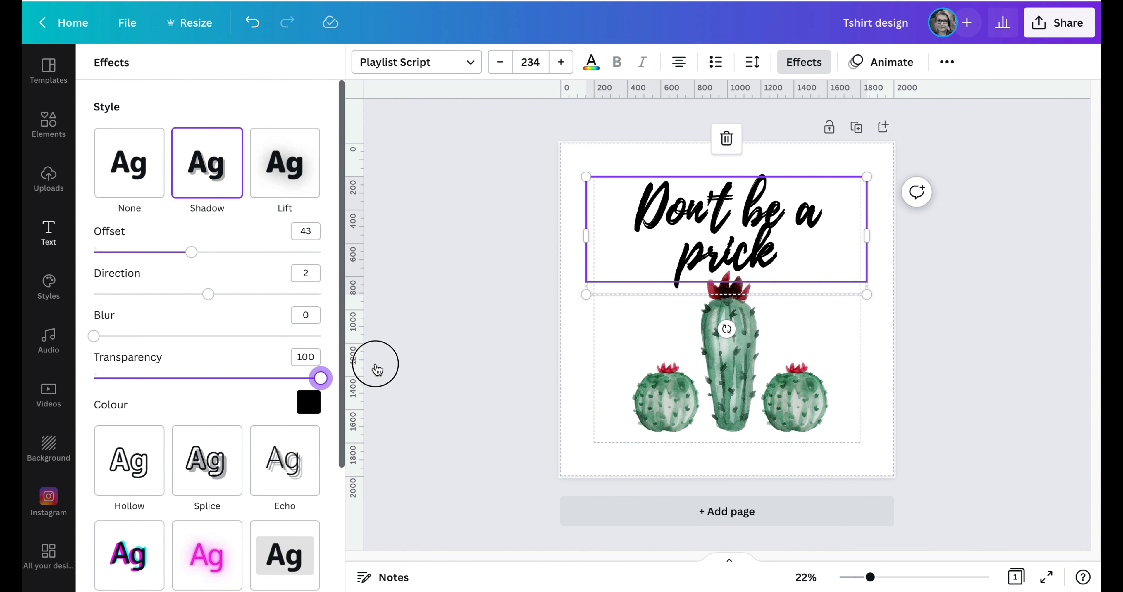
{"action": "left_click_drag", "start_coordinate": [377, 371], "coordinate": [193, 378]}
{"action": "left_click", "coordinate": [135, 181]}
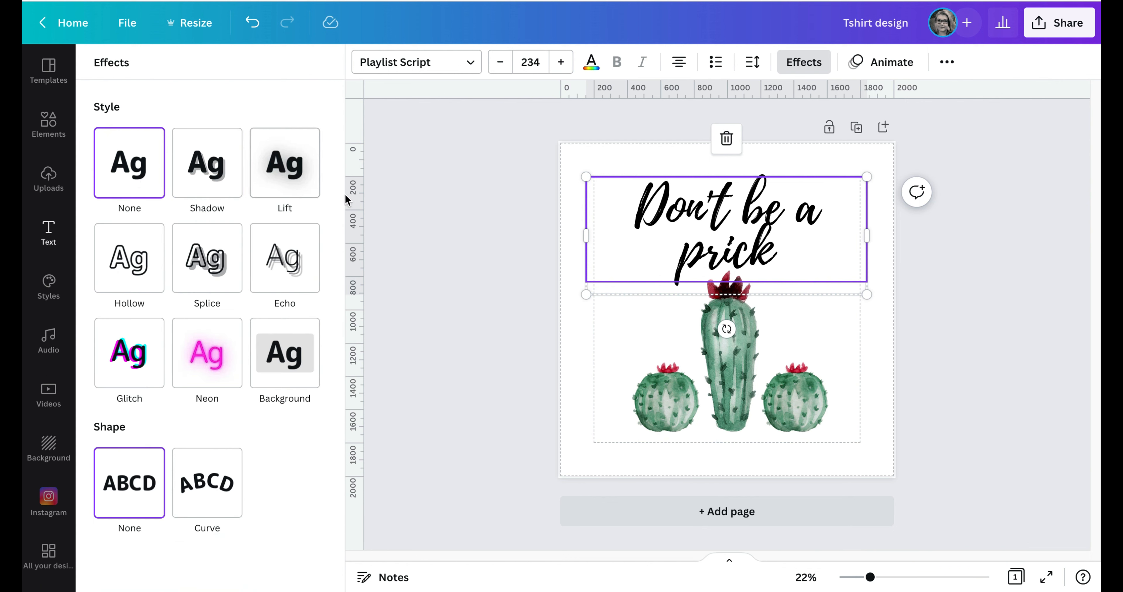
Deselect the lettering and collapse the text side panel to give the design more room
{"action": "left_click", "coordinate": [432, 325]}
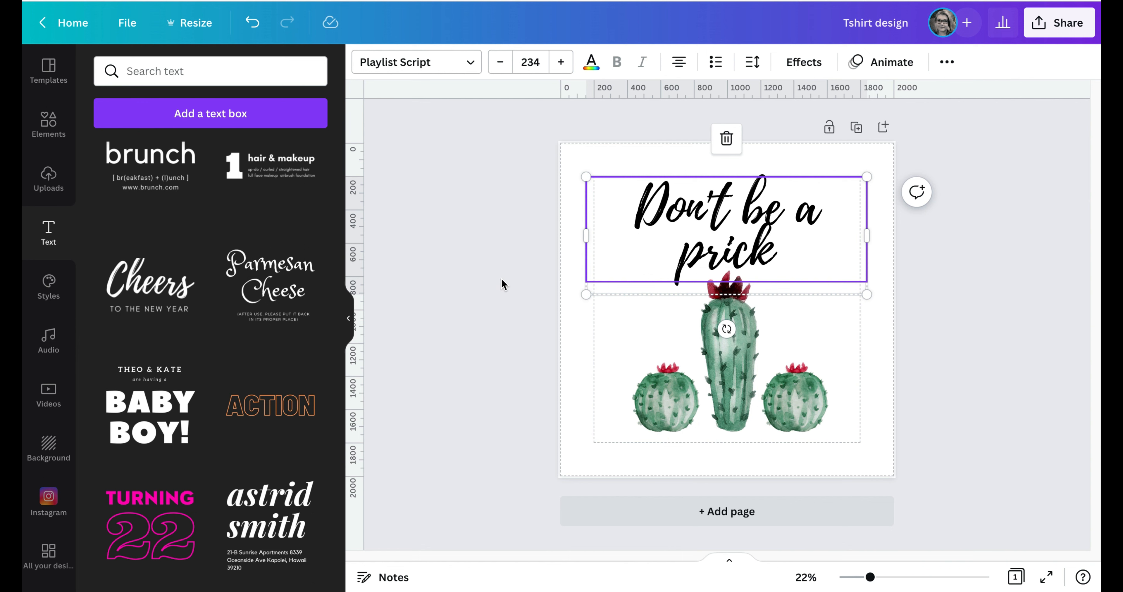
{"action": "left_click", "coordinate": [787, 223]}
{"action": "left_click", "coordinate": [976, 338]}
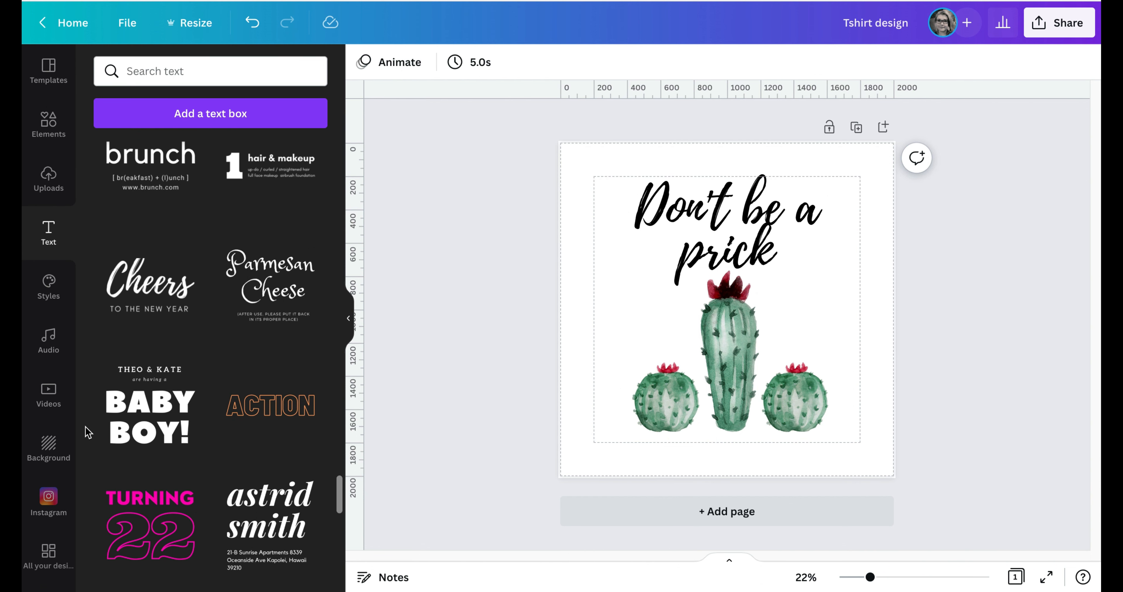
{"action": "left_click", "coordinate": [349, 321]}
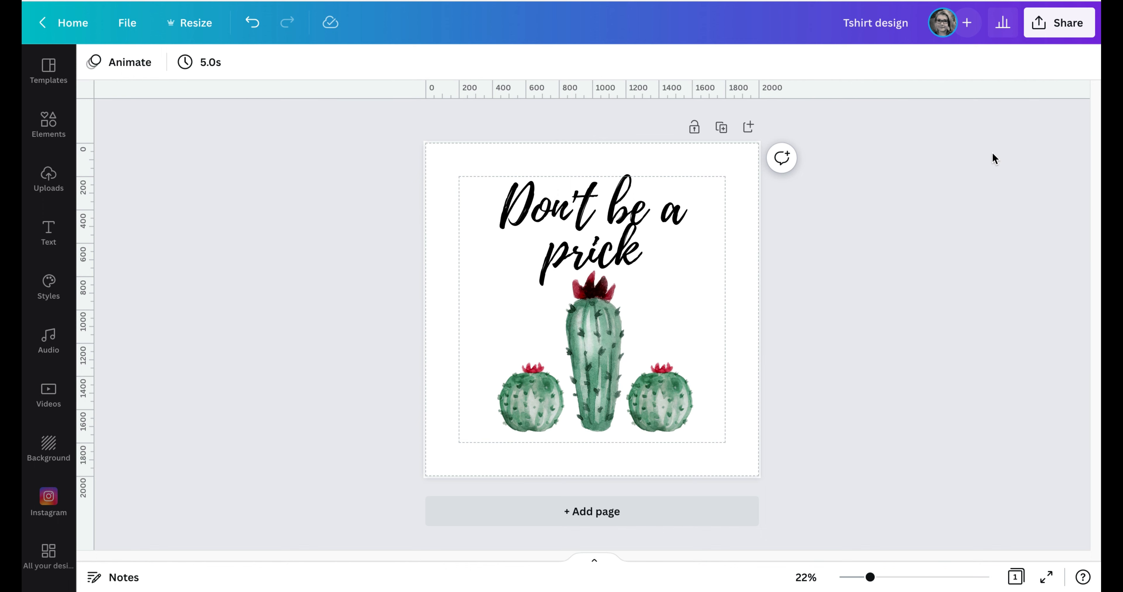
{"action": "left_click", "coordinate": [1048, 28]}
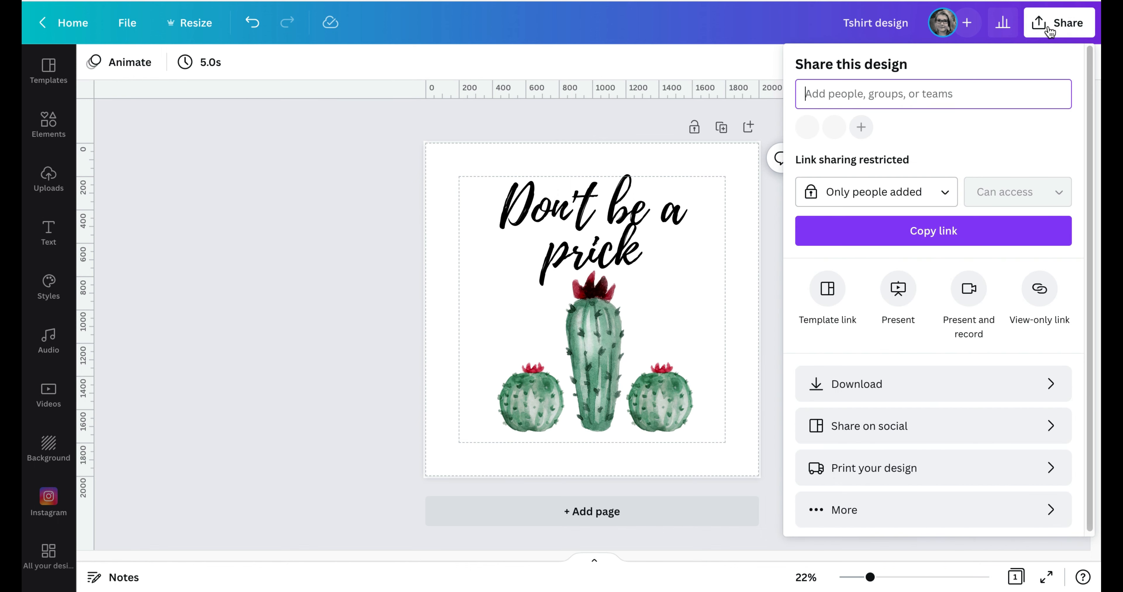
{"action": "left_click", "coordinate": [904, 384]}
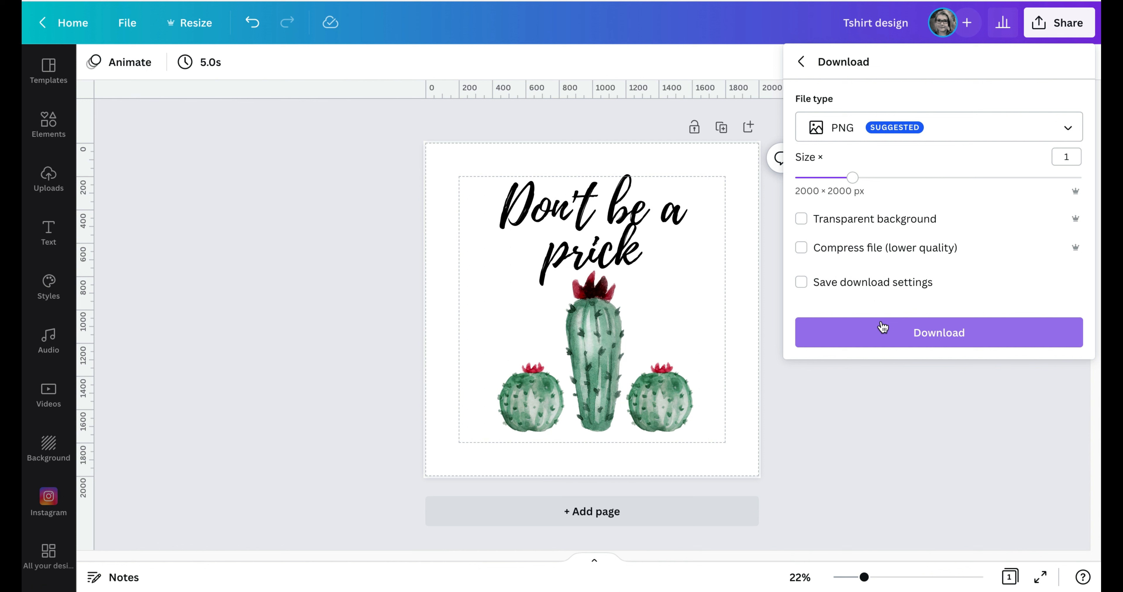
{"action": "left_click", "coordinate": [802, 221]}
Rename the design as "Tshirt design TB"
{"action": "left_click", "coordinate": [907, 26]}
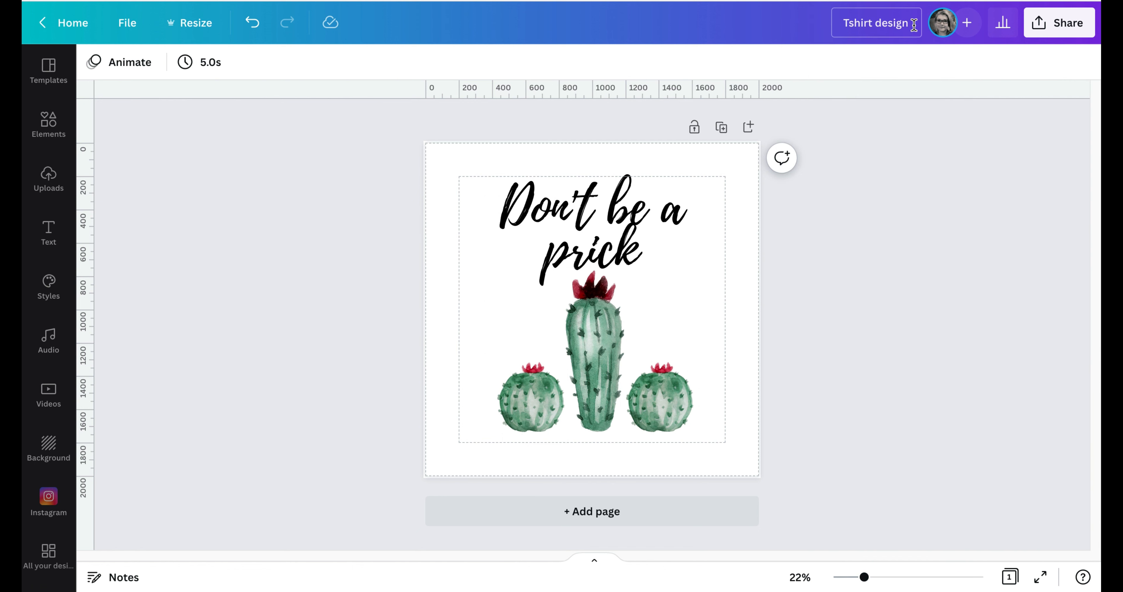
{"action": "left_click", "coordinate": [914, 24]}
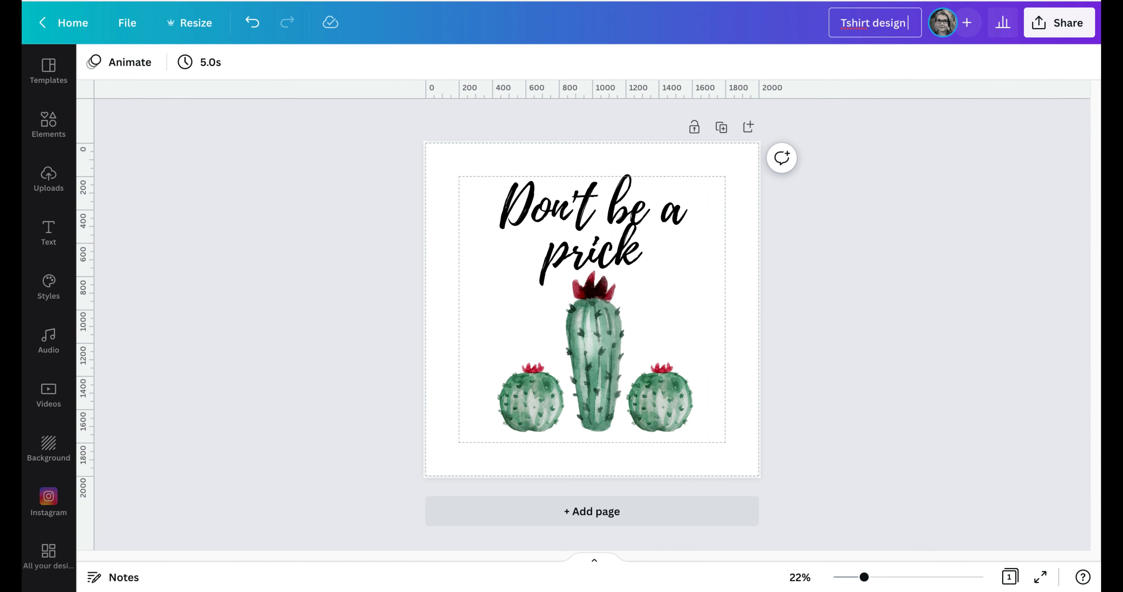
{"action": "type", "text": "TB"}
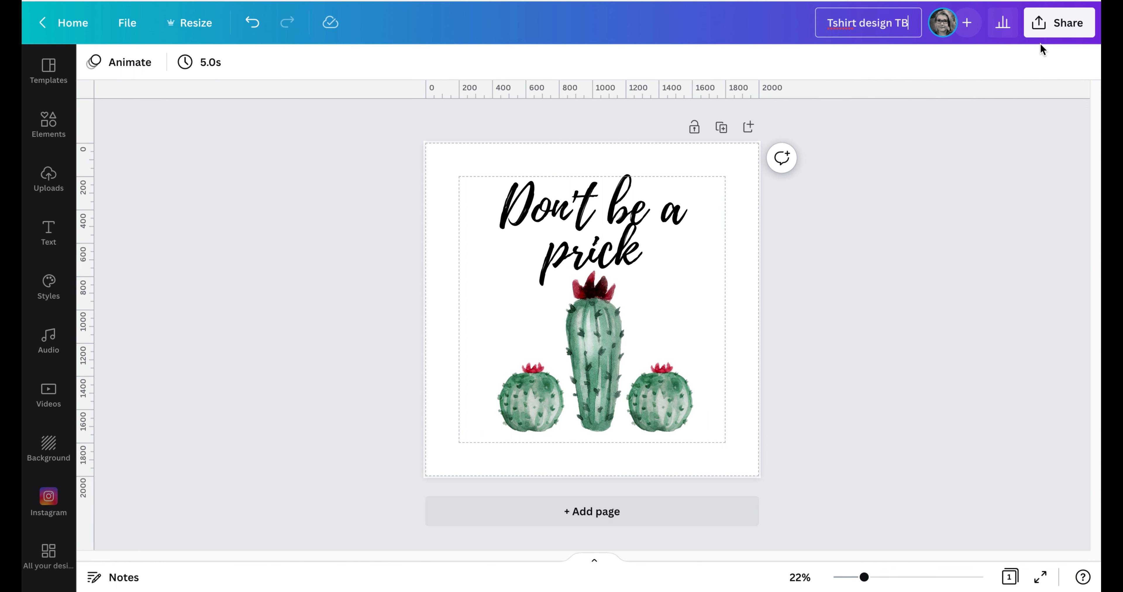
Download the design as a 2000 × 2000 px PNG with a transparent background and close the download notice
{"action": "left_click", "coordinate": [1041, 24]}
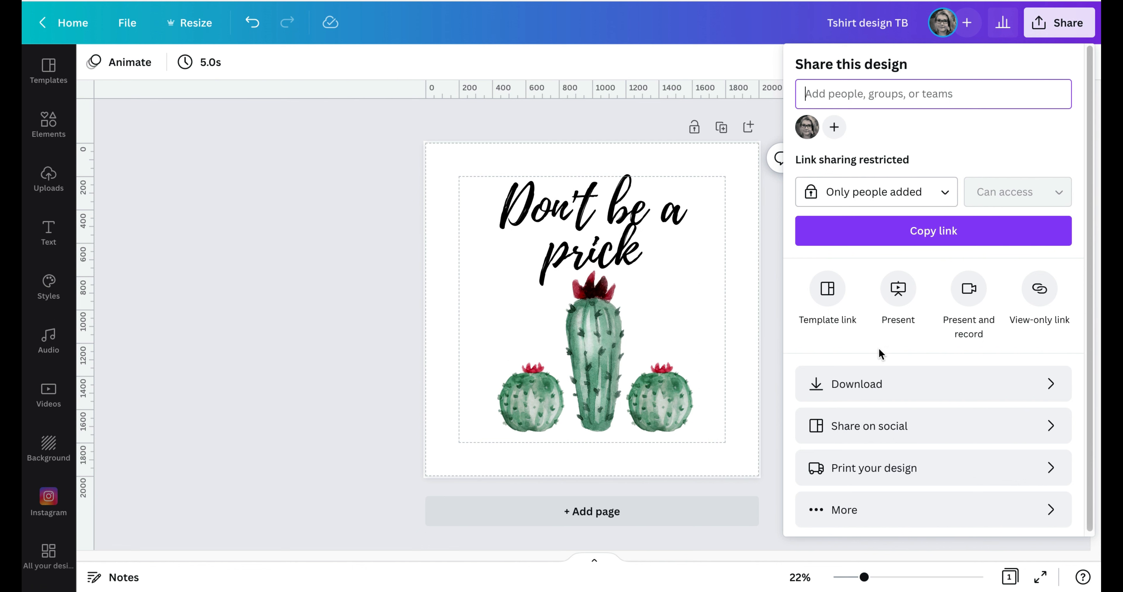
{"action": "left_click", "coordinate": [883, 385]}
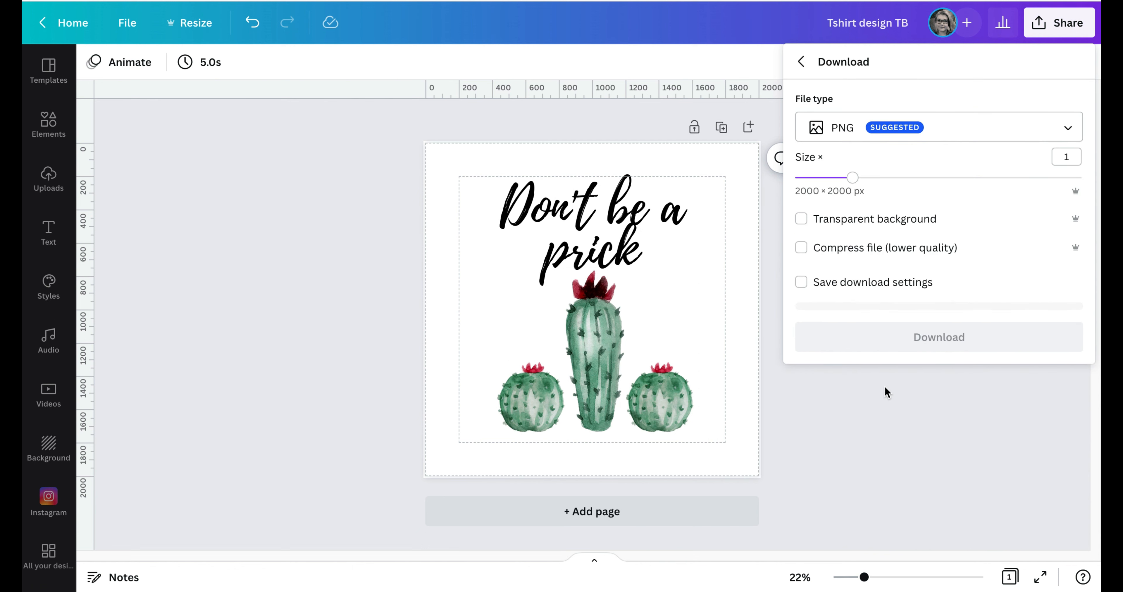
{"action": "left_click", "coordinate": [801, 220]}
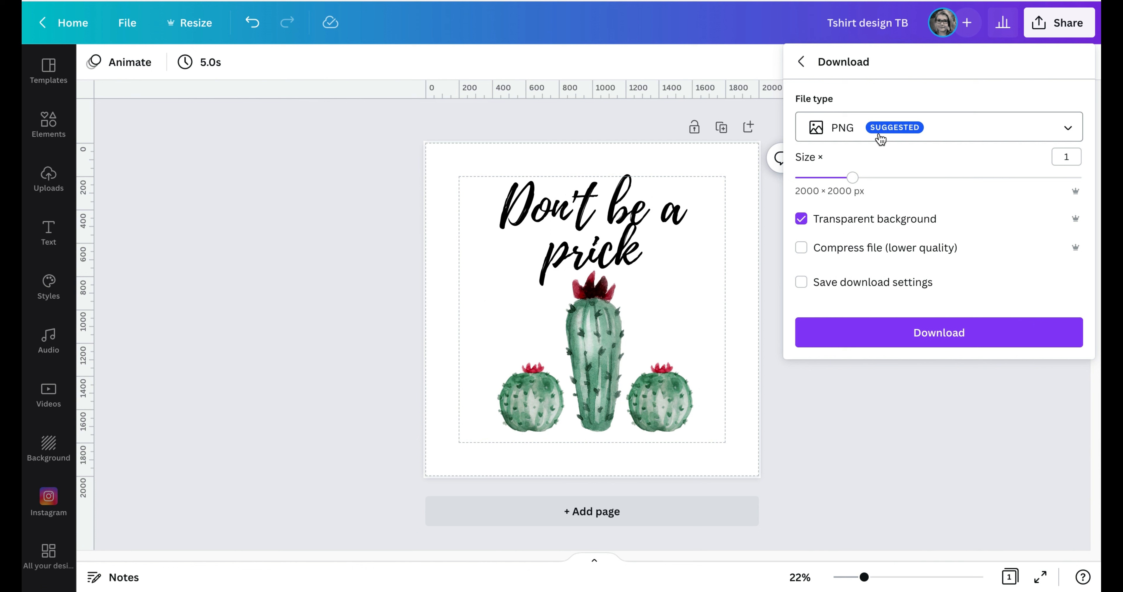
{"action": "left_click", "coordinate": [939, 333]}
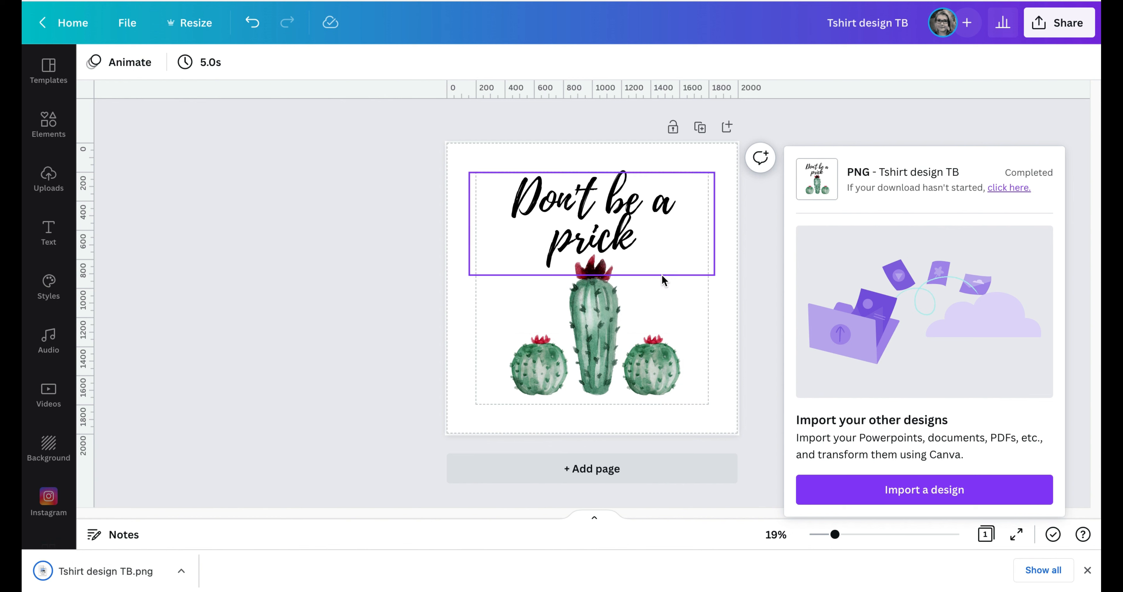
{"action": "left_click", "coordinate": [800, 101]}
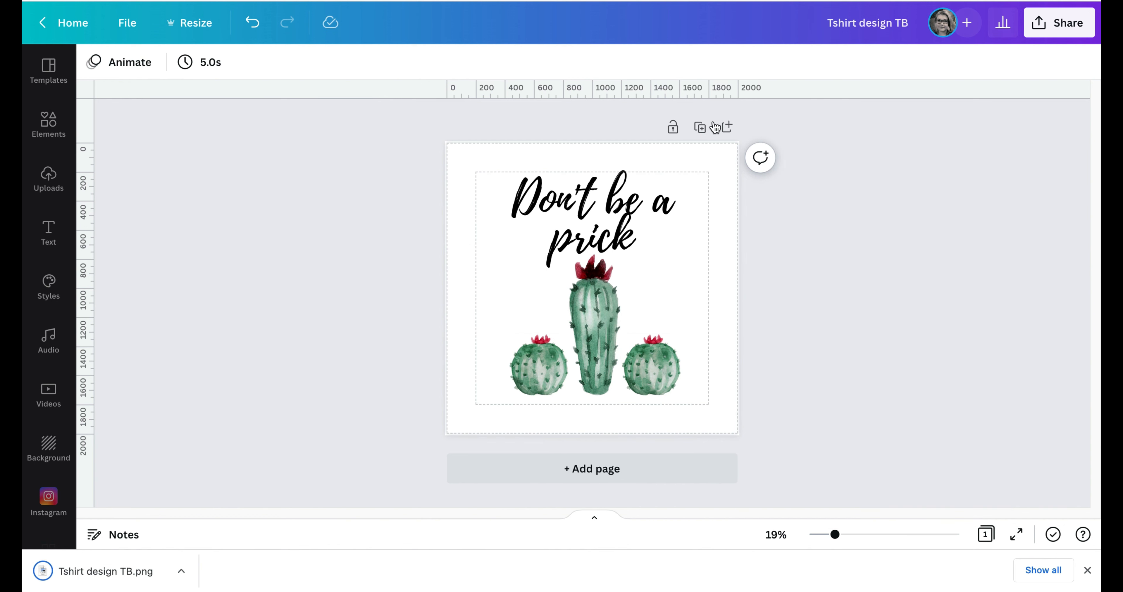
Return to the home page and create a new custom-size design of 2000 × 2000 px
{"action": "left_click", "coordinate": [72, 23]}
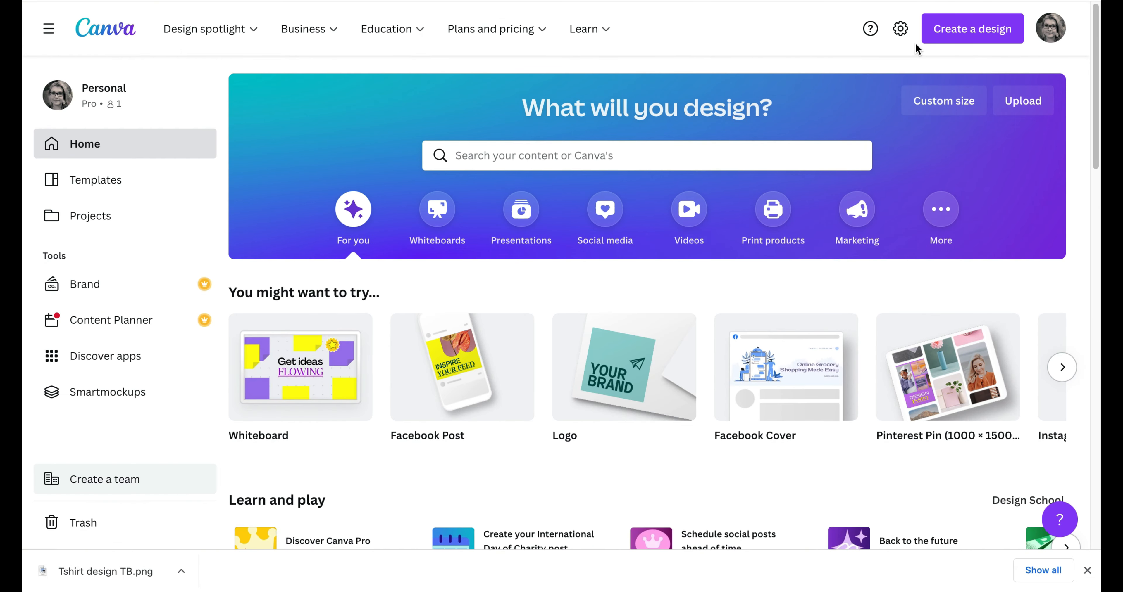
{"action": "left_click", "coordinate": [939, 41]}
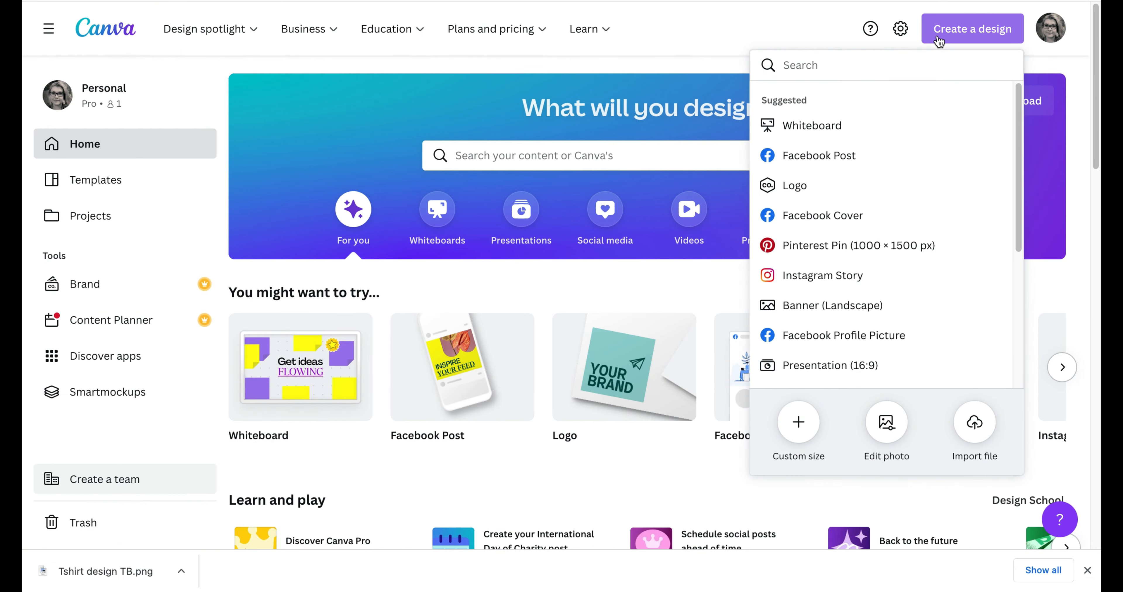
{"action": "left_click", "coordinate": [798, 421]}
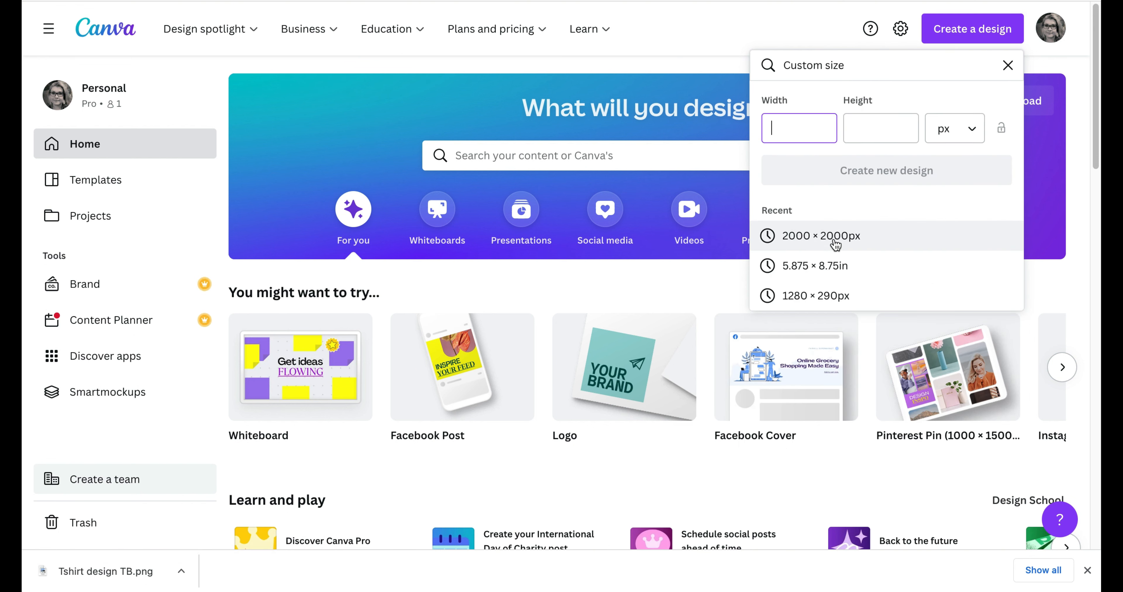
{"action": "left_click", "coordinate": [834, 237]}
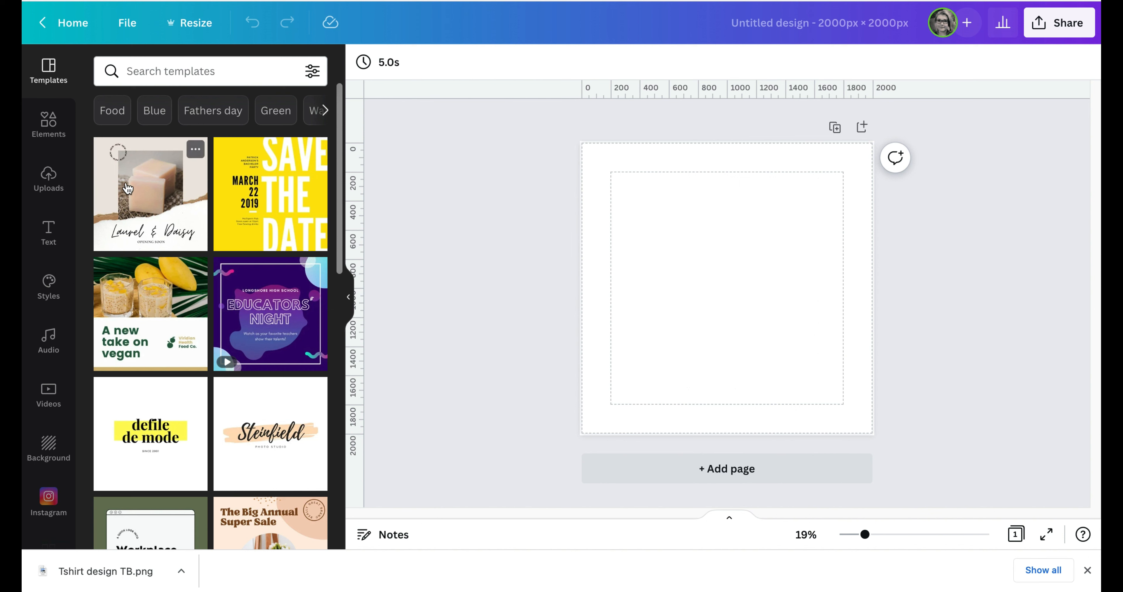
Search the templates for "Tshirt mock up"
{"action": "left_click", "coordinate": [156, 71]}
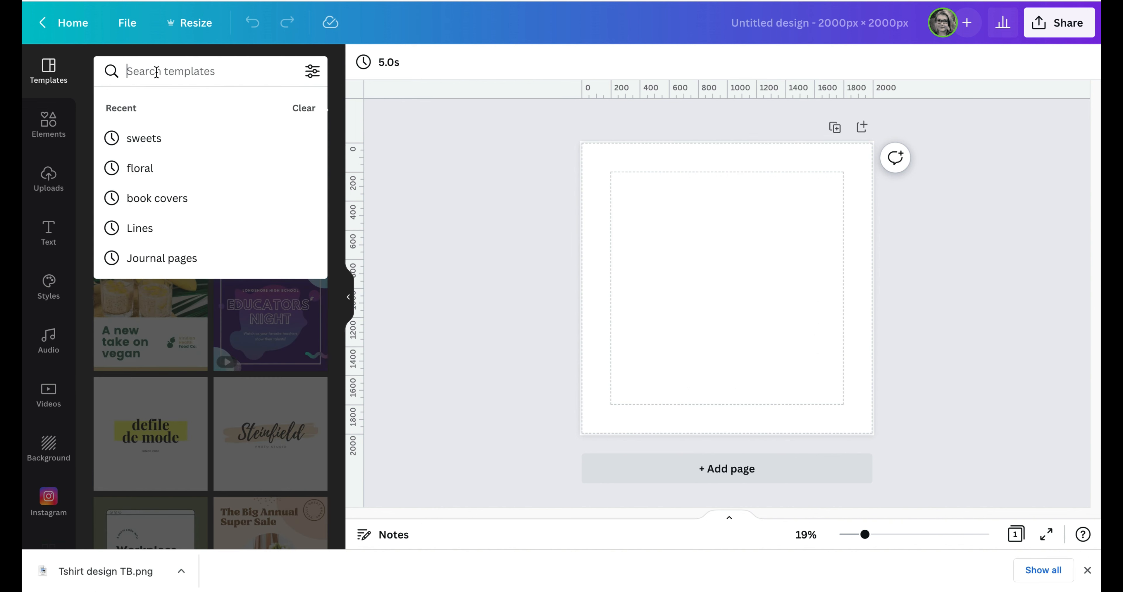
{"action": "type", "text": "T"}
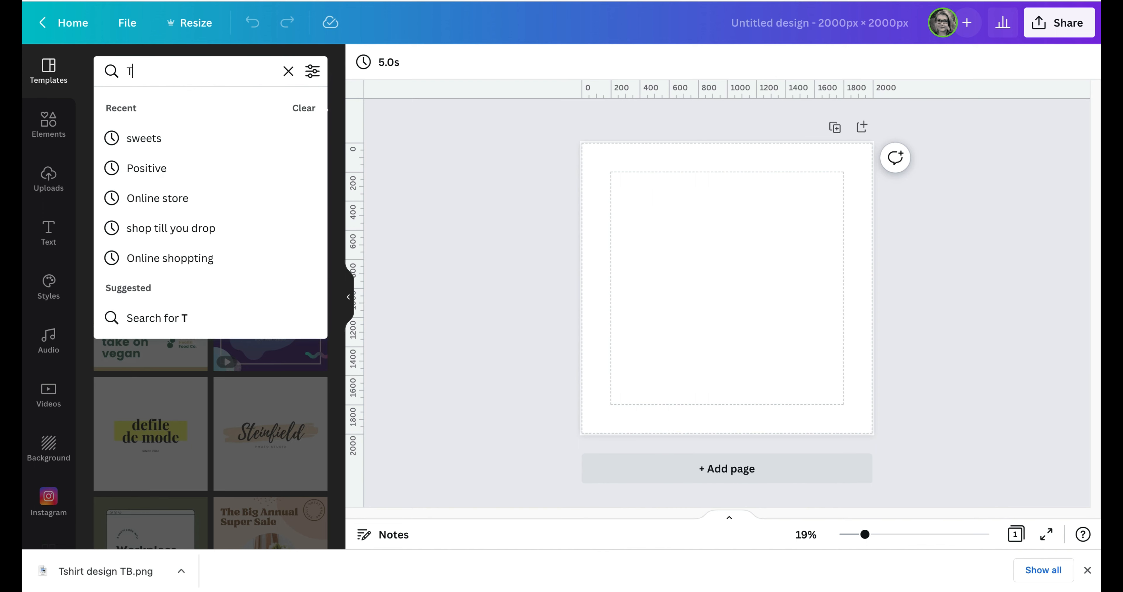
{"action": "type", "text": "shirt"}
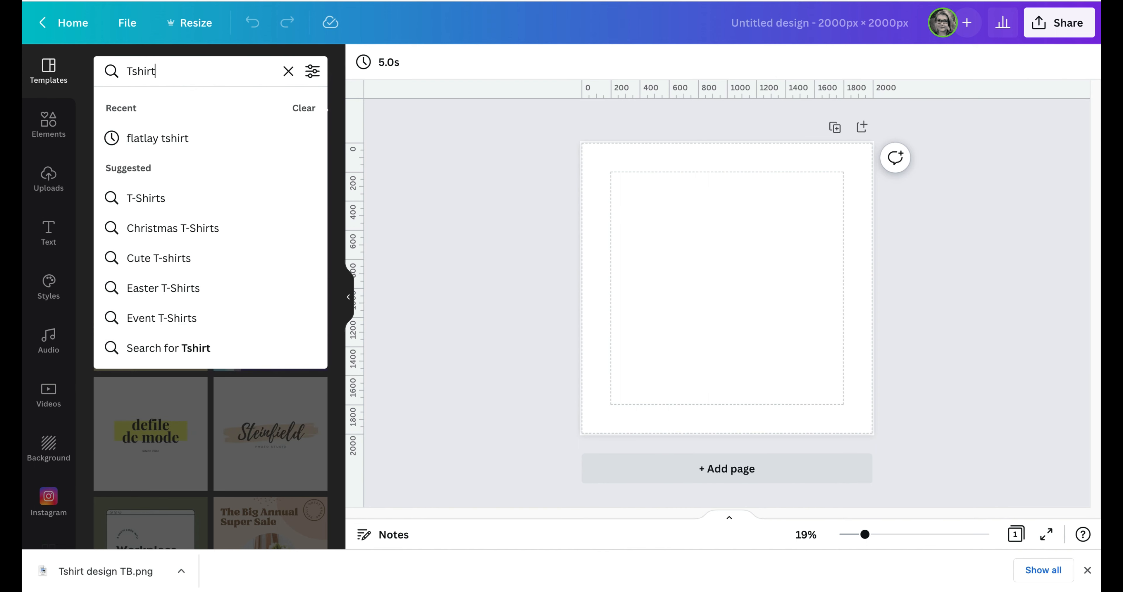
{"action": "type", "text": " mock up"}
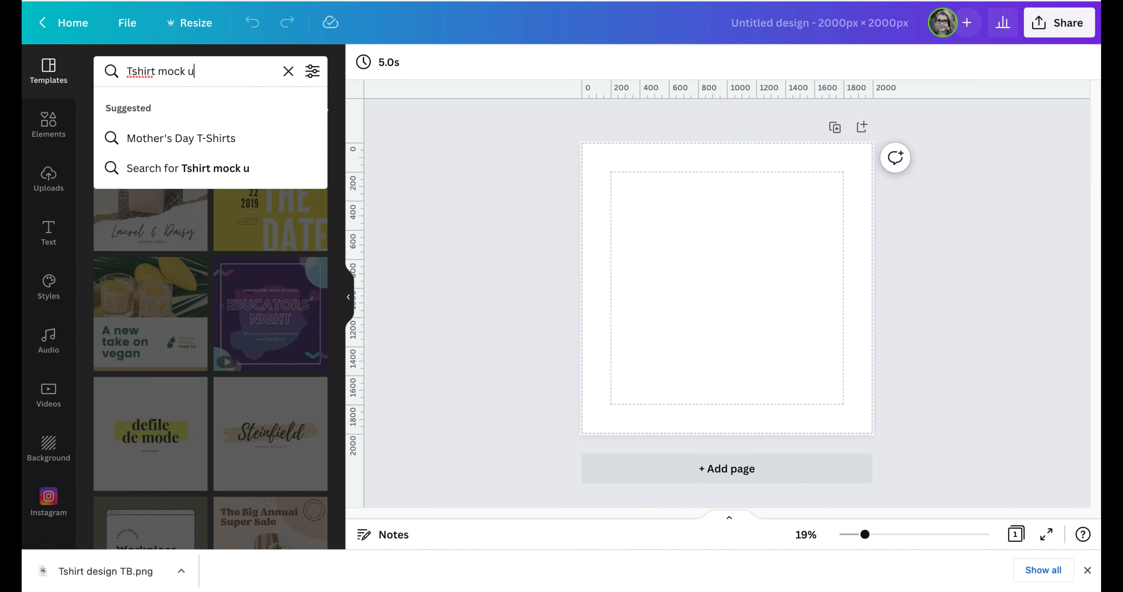
{"action": "key", "text": "Return"}
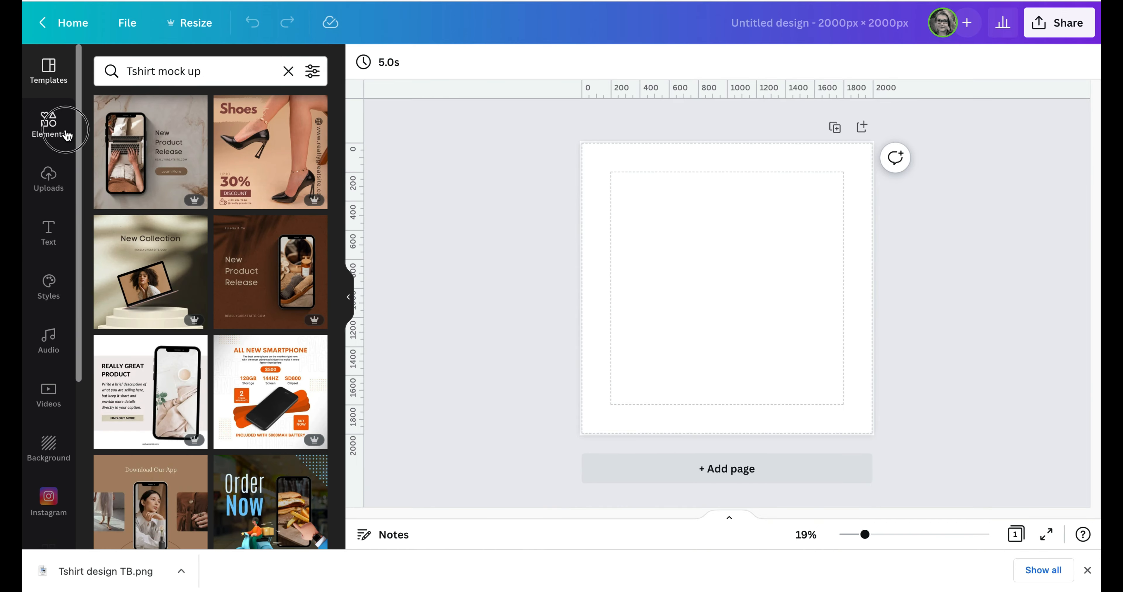
Search the elements for "tshirt mock up"
{"action": "left_click", "coordinate": [48, 124]}
{"action": "left_click", "coordinate": [154, 79]}
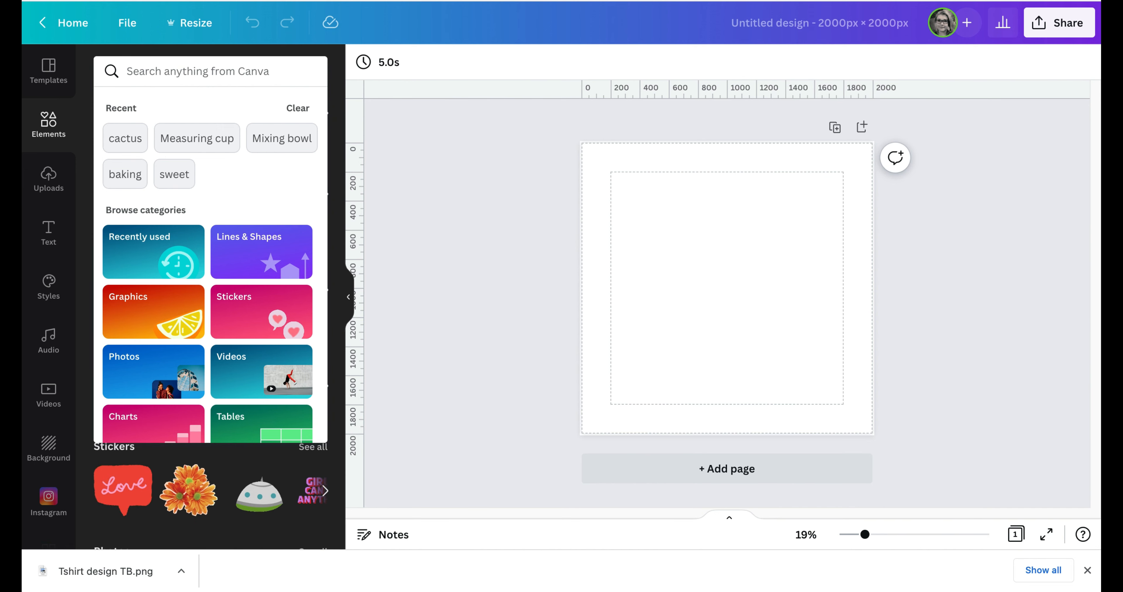
{"action": "type", "text": "tshirt mock up"}
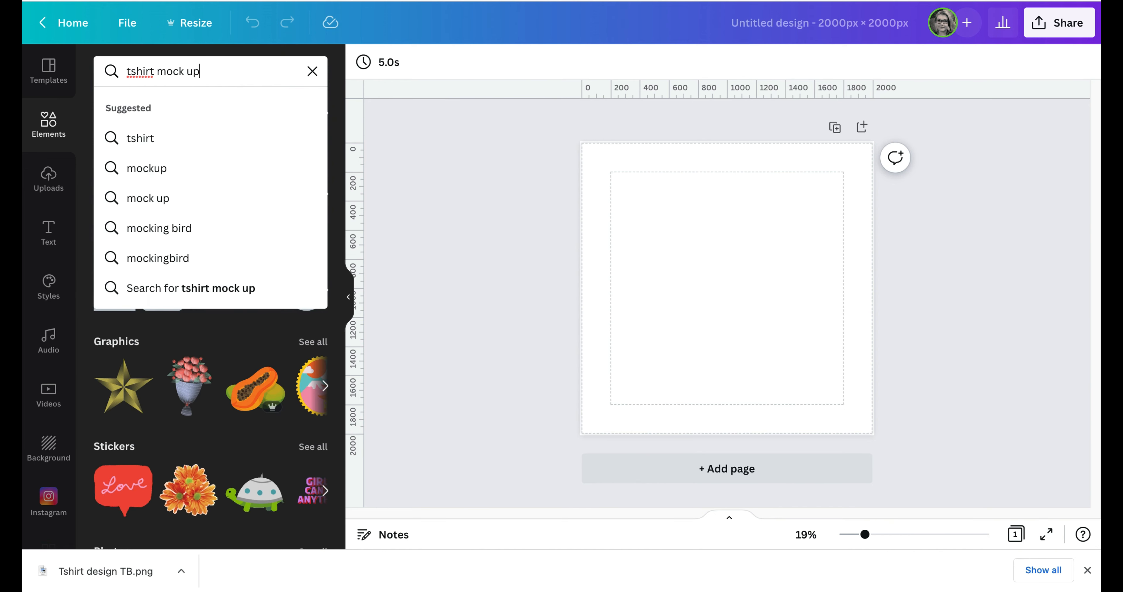
{"action": "key", "text": "Return"}
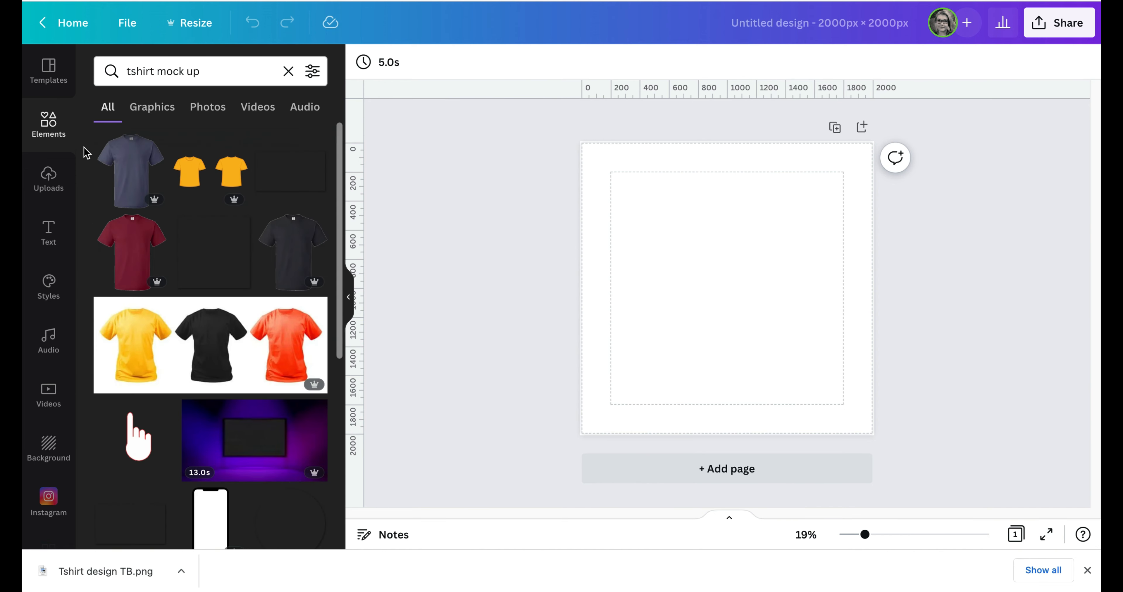
Browse the graphics results of the element search for a suitable T-shirt mockup image
{"action": "left_click", "coordinate": [152, 107]}
{"action": "scroll", "coordinate": [200, 220], "scroll_direction": "down", "scroll_amount": 15}
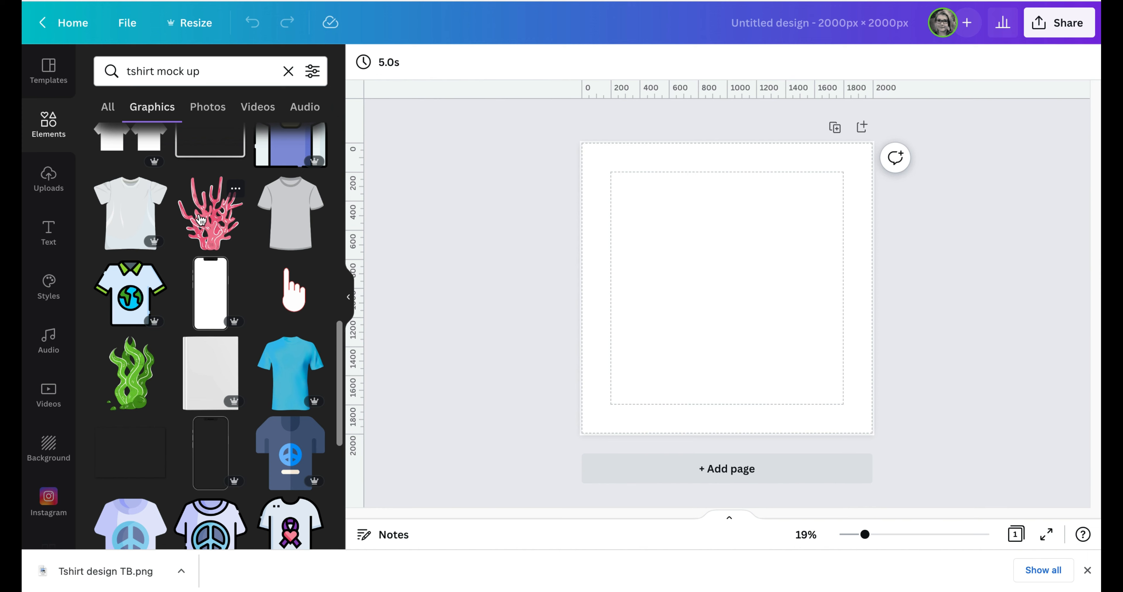
{"action": "scroll", "coordinate": [201, 220], "scroll_direction": "down", "scroll_amount": 5}
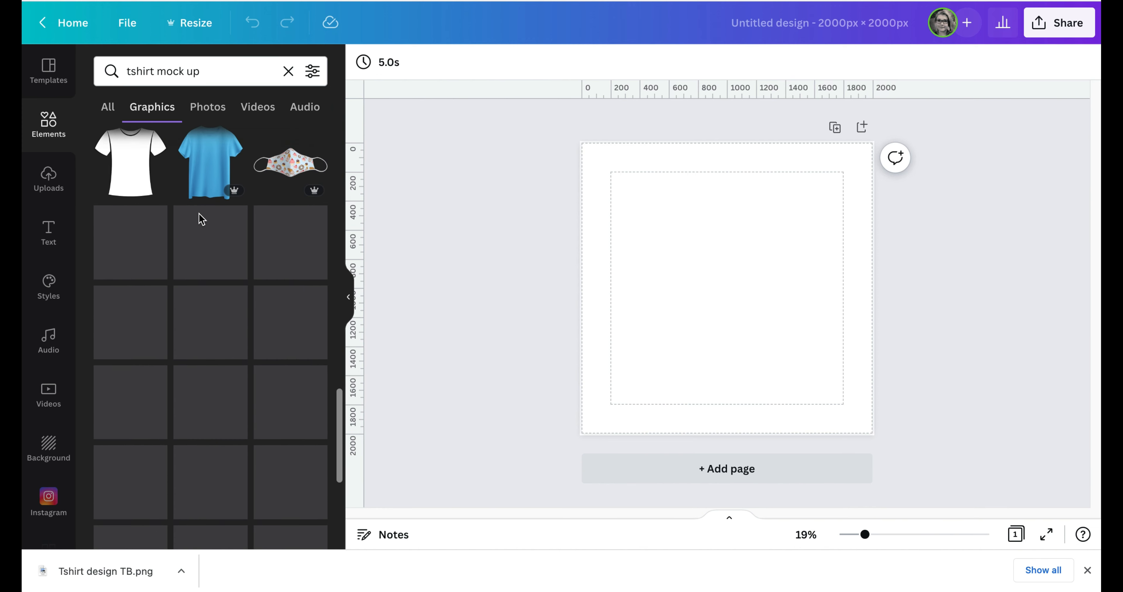
{"action": "scroll", "coordinate": [201, 220], "scroll_direction": "down", "scroll_amount": 4}
{"action": "scroll", "coordinate": [200, 219], "scroll_direction": "down", "scroll_amount": 10}
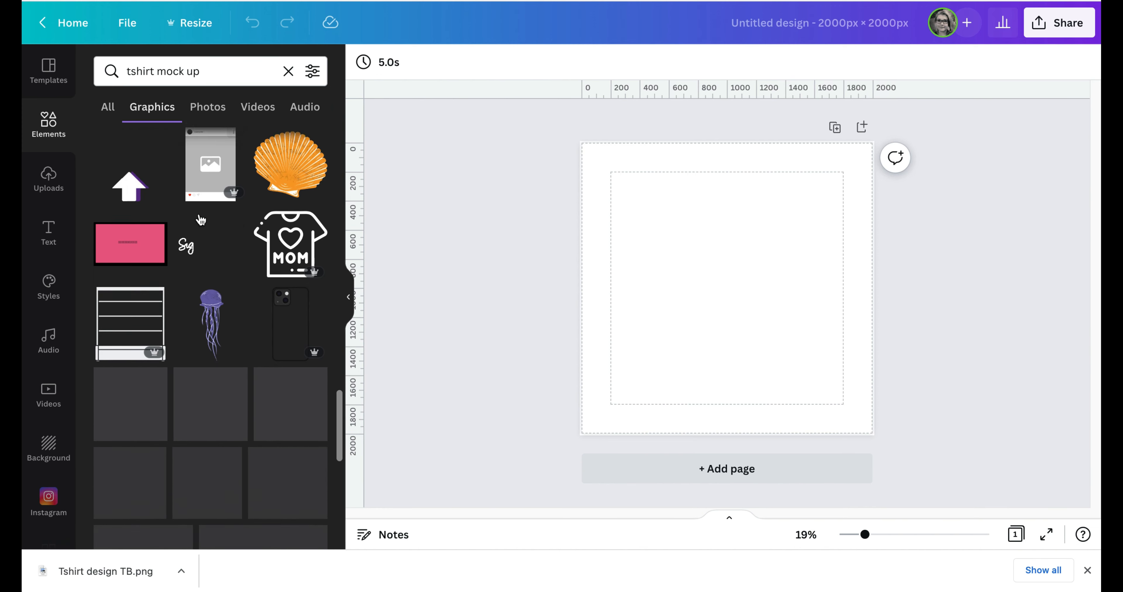
{"action": "scroll", "coordinate": [200, 220], "scroll_direction": "down", "scroll_amount": 10}
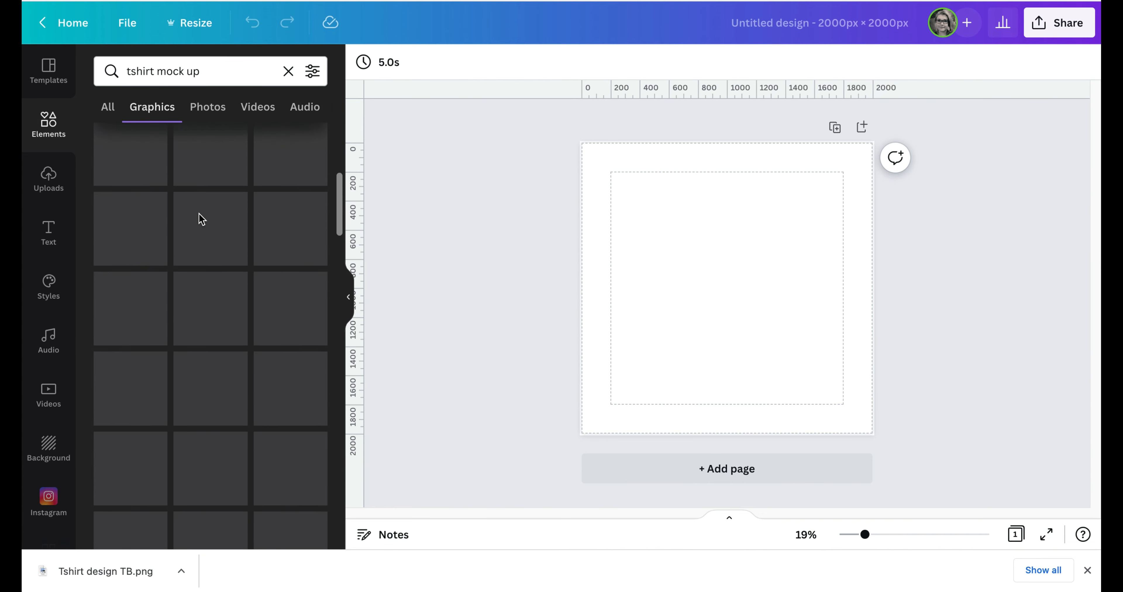
From the photo results, add the picture of a white T-shirt with denim shorts on wooden planks to the page
{"action": "left_click", "coordinate": [207, 109]}
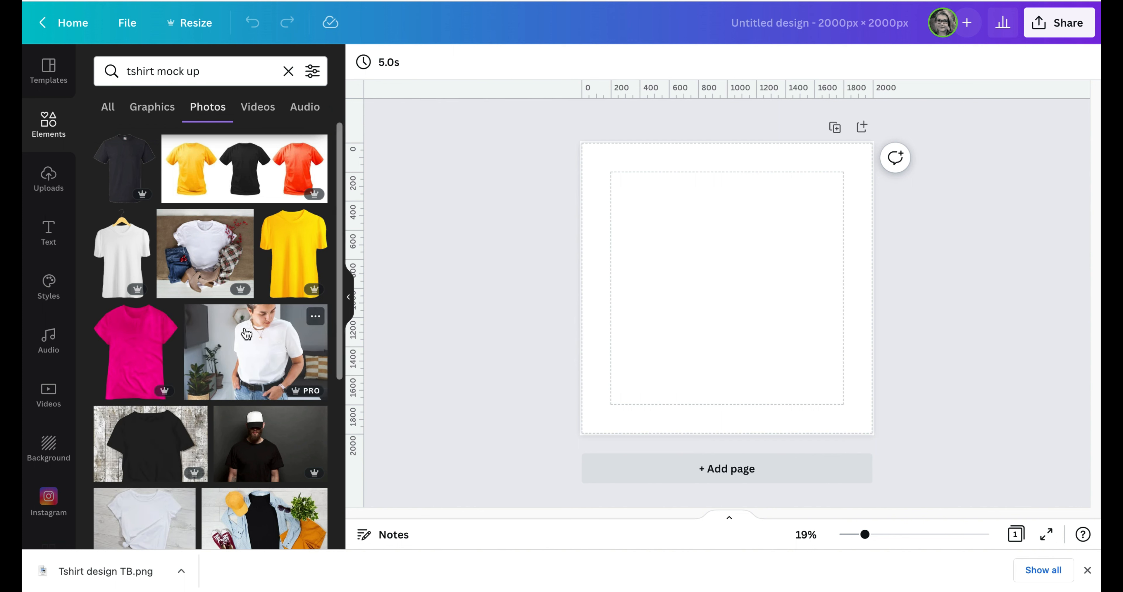
{"action": "scroll", "coordinate": [247, 334], "scroll_direction": "down", "scroll_amount": 1}
{"action": "scroll", "coordinate": [247, 334], "scroll_direction": "up", "scroll_amount": 1}
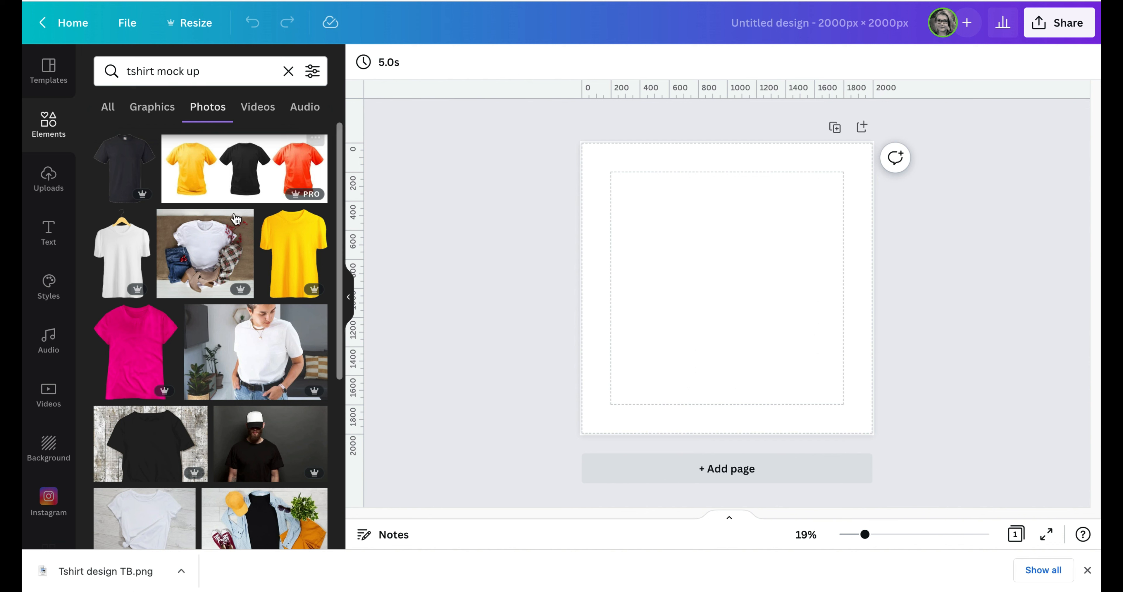
{"action": "scroll", "coordinate": [253, 339], "scroll_direction": "down", "scroll_amount": 1}
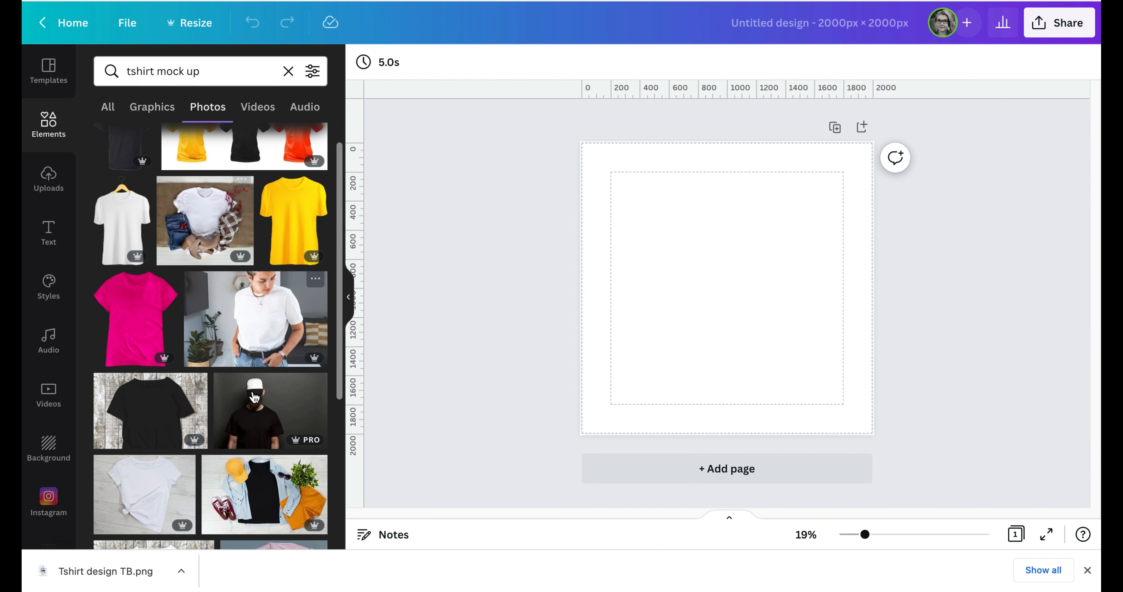
{"action": "scroll", "coordinate": [253, 393], "scroll_direction": "down", "scroll_amount": 5}
{"action": "scroll", "coordinate": [257, 407], "scroll_direction": "down", "scroll_amount": 4}
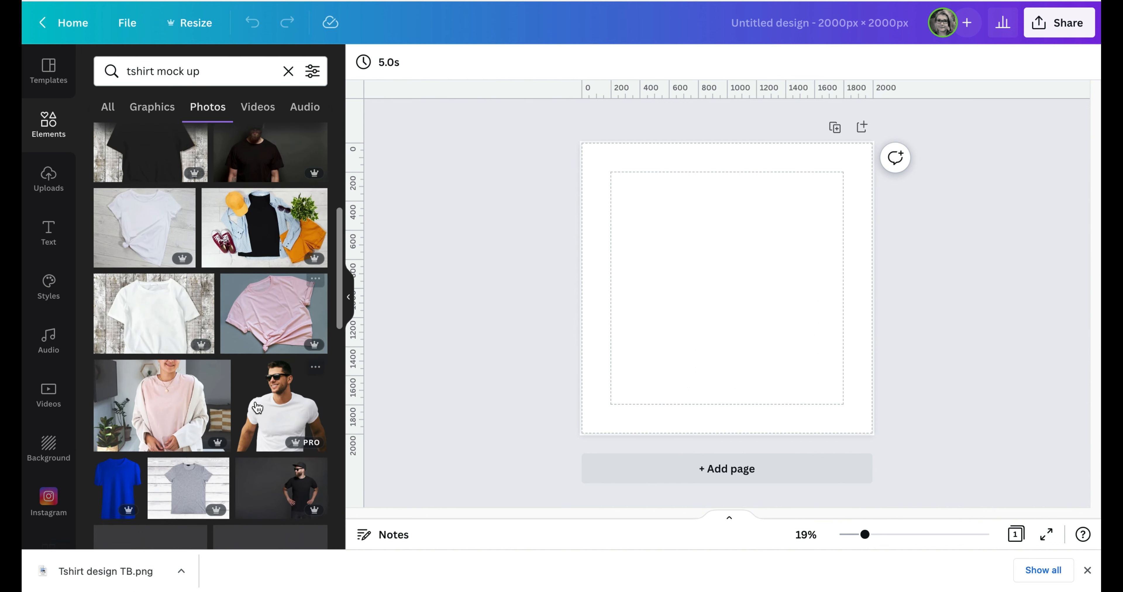
{"action": "scroll", "coordinate": [248, 357], "scroll_direction": "down", "scroll_amount": 2}
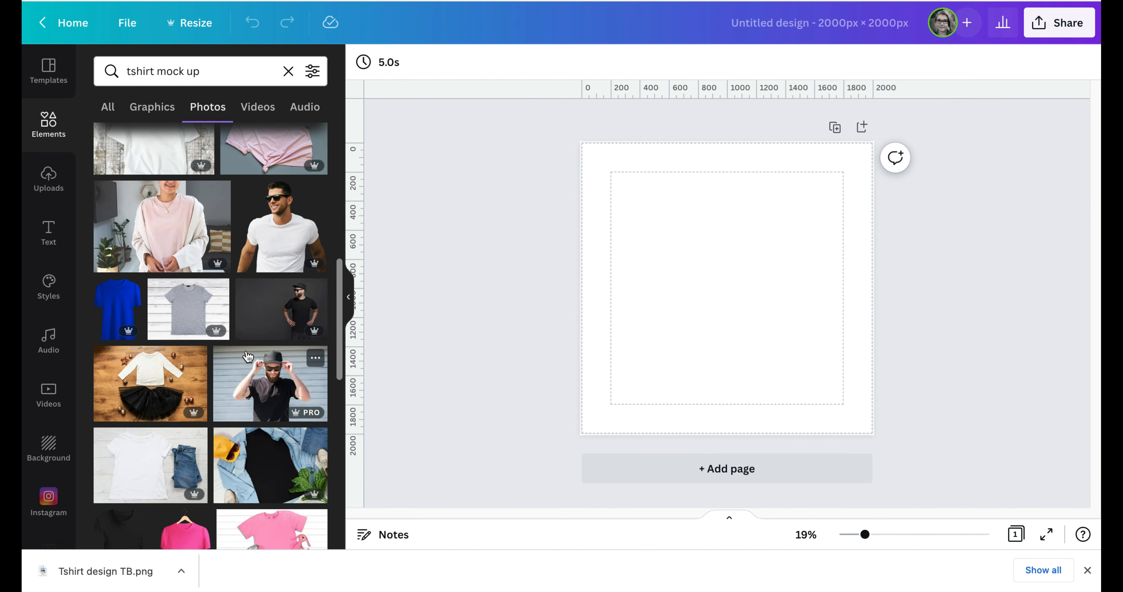
{"action": "scroll", "coordinate": [248, 356], "scroll_direction": "down", "scroll_amount": 8}
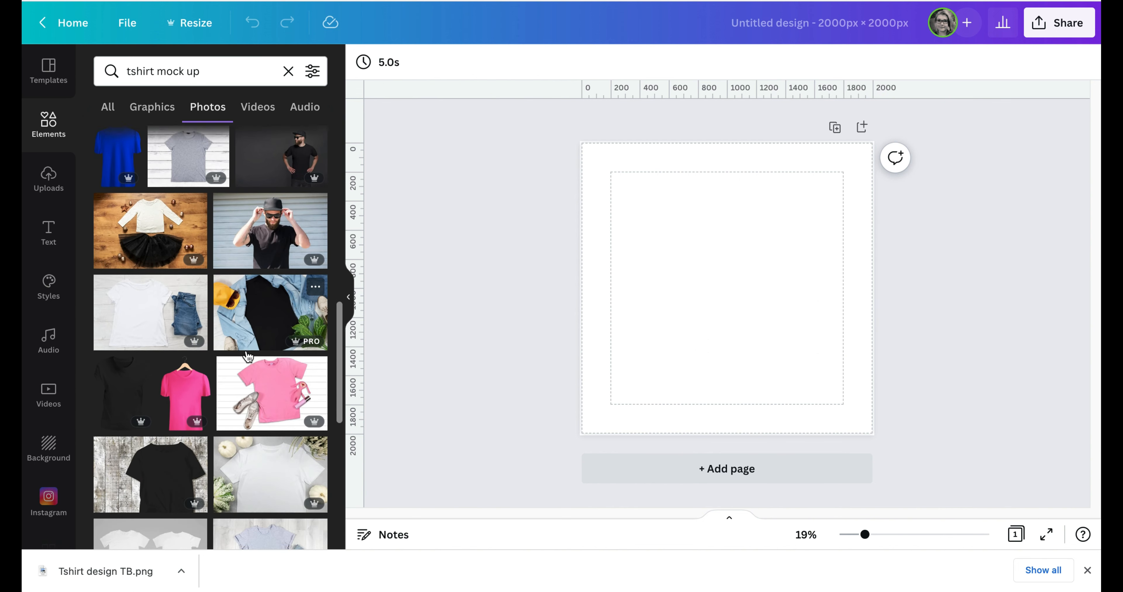
{"action": "scroll", "coordinate": [247, 357], "scroll_direction": "down", "scroll_amount": 5}
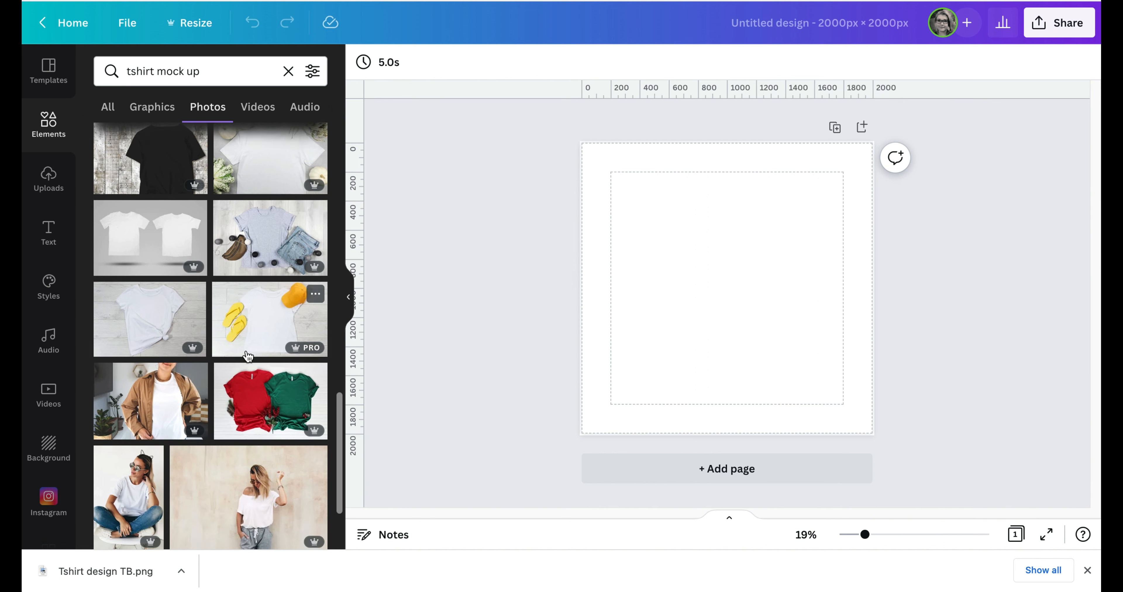
{"action": "scroll", "coordinate": [247, 355], "scroll_direction": "down", "scroll_amount": 1}
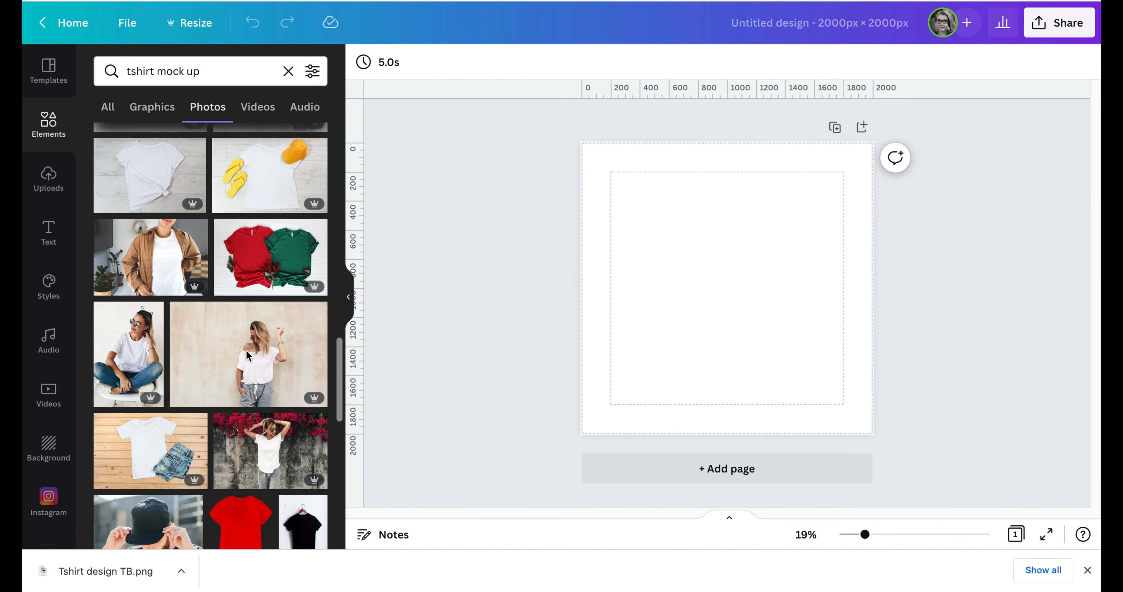
{"action": "left_click", "coordinate": [161, 457]}
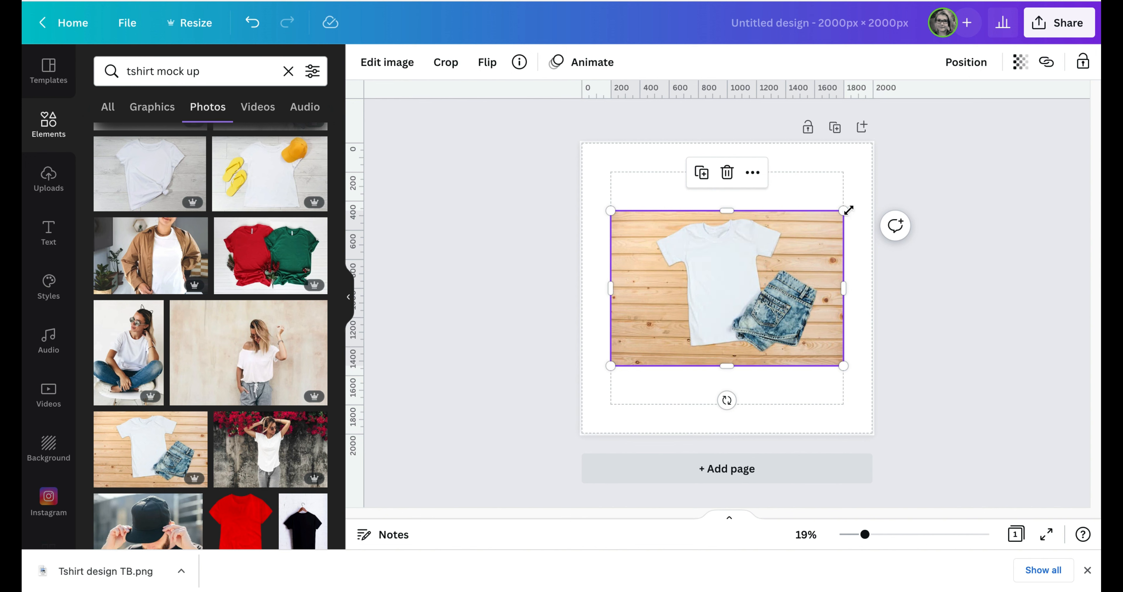
Enlarge the T-shirt photo until it fills the whole square page, and deselect it
{"action": "left_click_drag", "start_coordinate": [843, 211], "coordinate": [859, 175]}
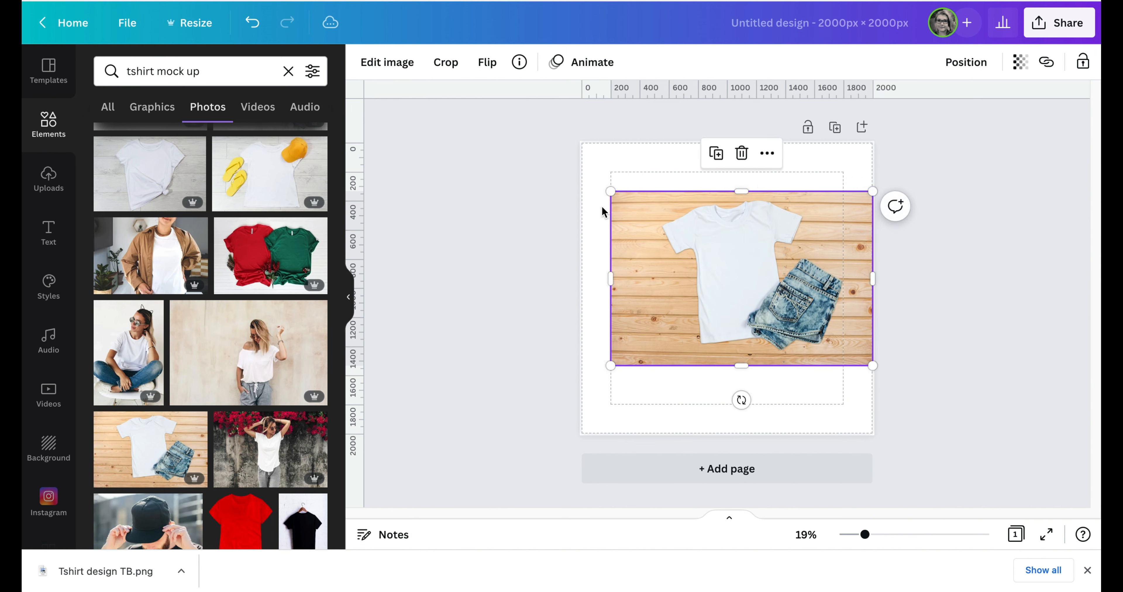
{"action": "left_click_drag", "start_coordinate": [609, 191], "coordinate": [582, 173]}
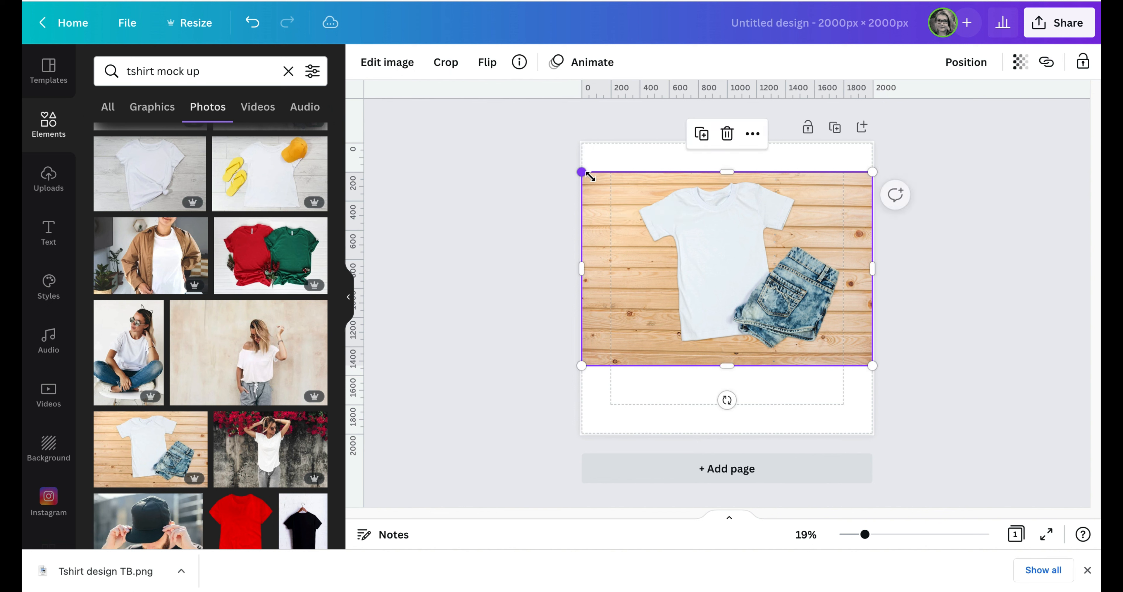
{"action": "left_click_drag", "start_coordinate": [726, 170], "coordinate": [726, 143]}
{"action": "left_click_drag", "start_coordinate": [726, 371], "coordinate": [727, 434]}
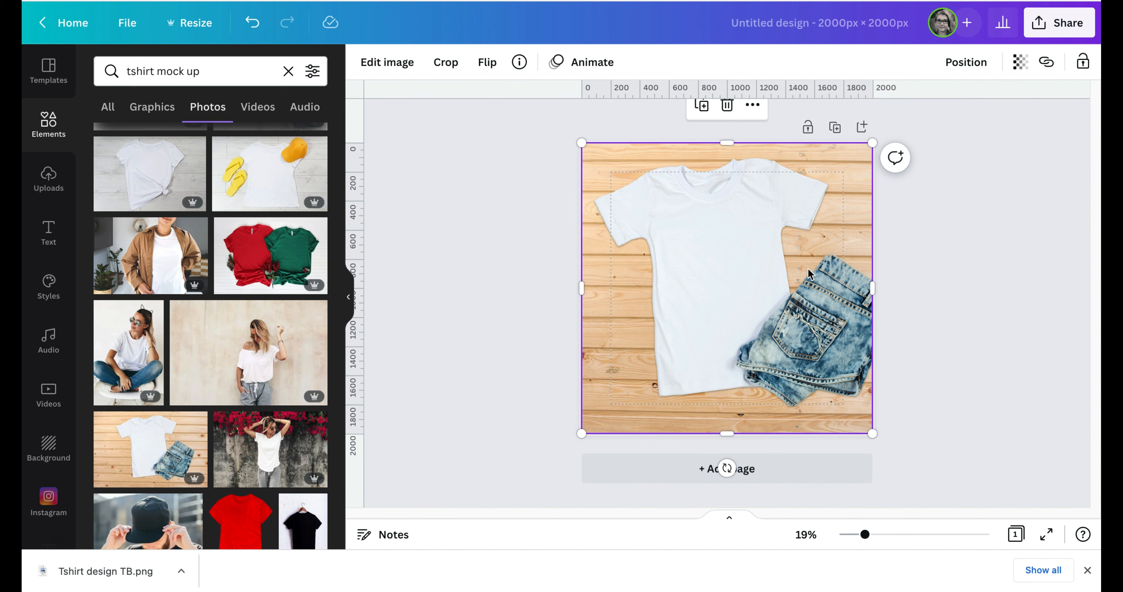
{"action": "left_click", "coordinate": [962, 279]}
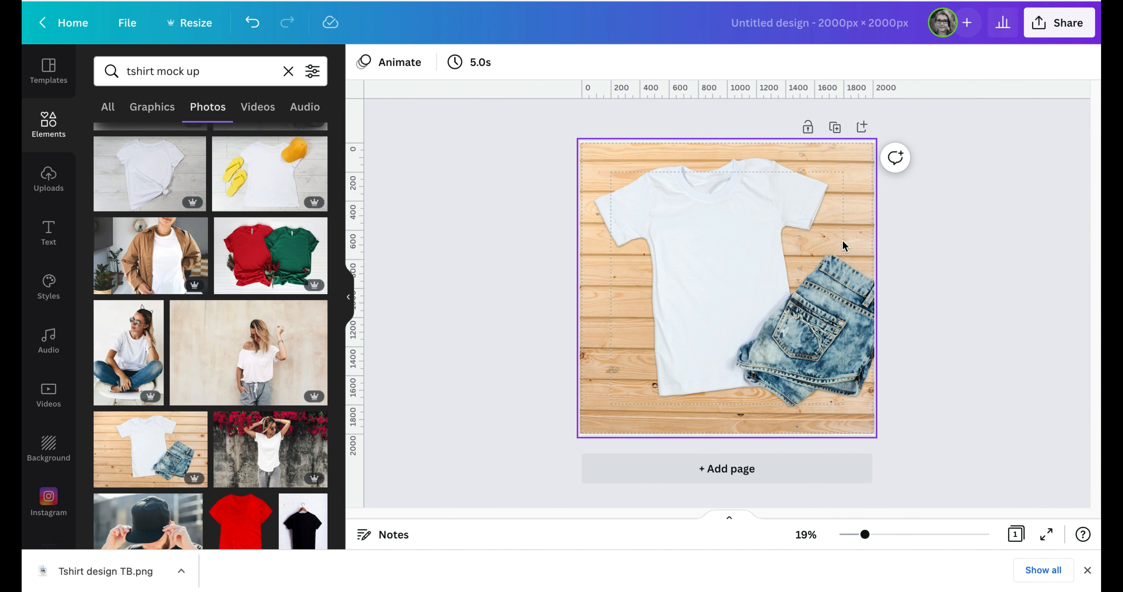
{"action": "left_click", "coordinate": [816, 226]}
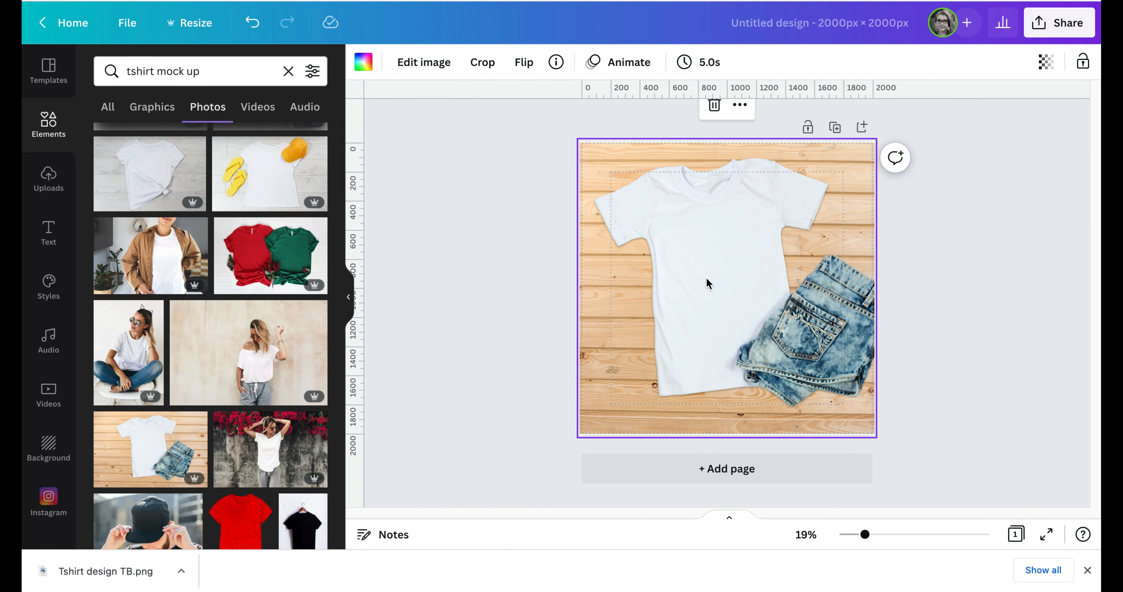
{"action": "left_click", "coordinate": [453, 265]}
Upload "Tshirt design TB.png" from the Downloads folder
{"action": "left_click", "coordinate": [53, 189]}
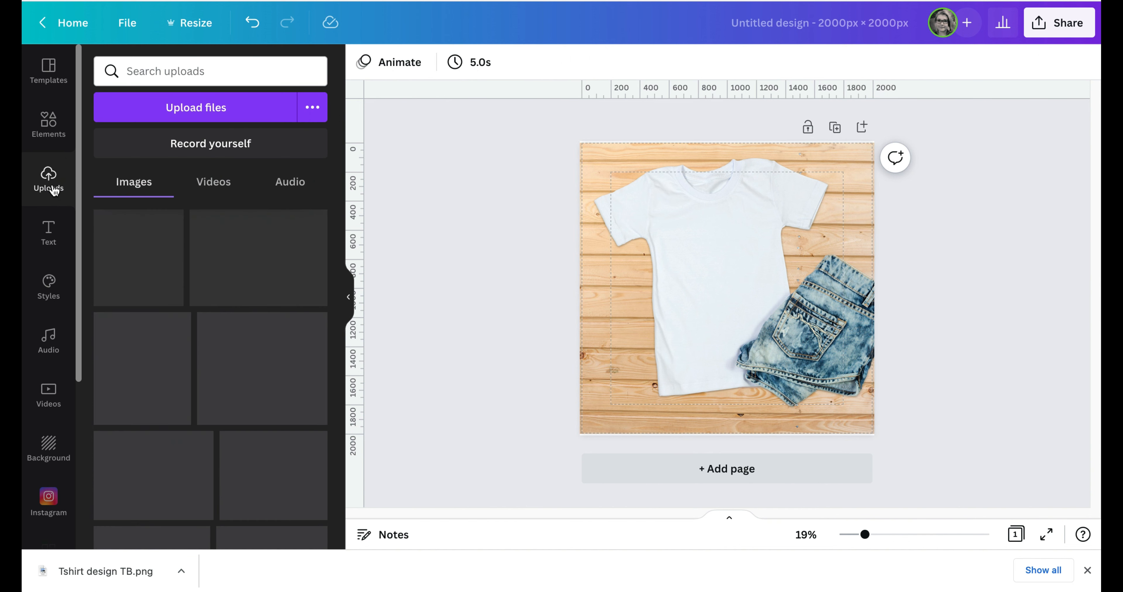
{"action": "left_click", "coordinate": [135, 119]}
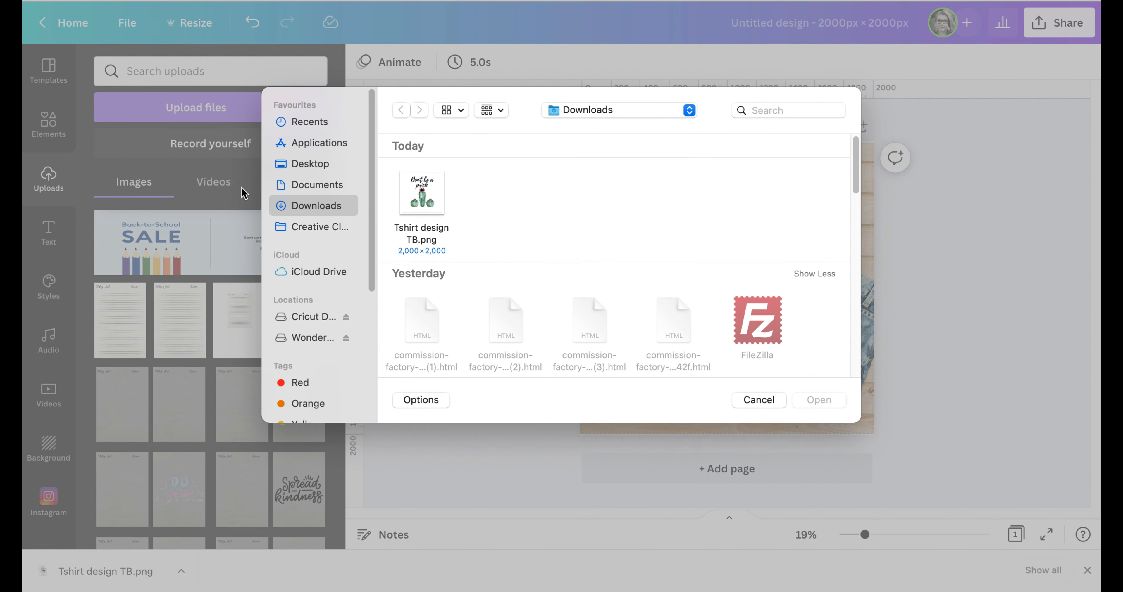
{"action": "left_click", "coordinate": [419, 201]}
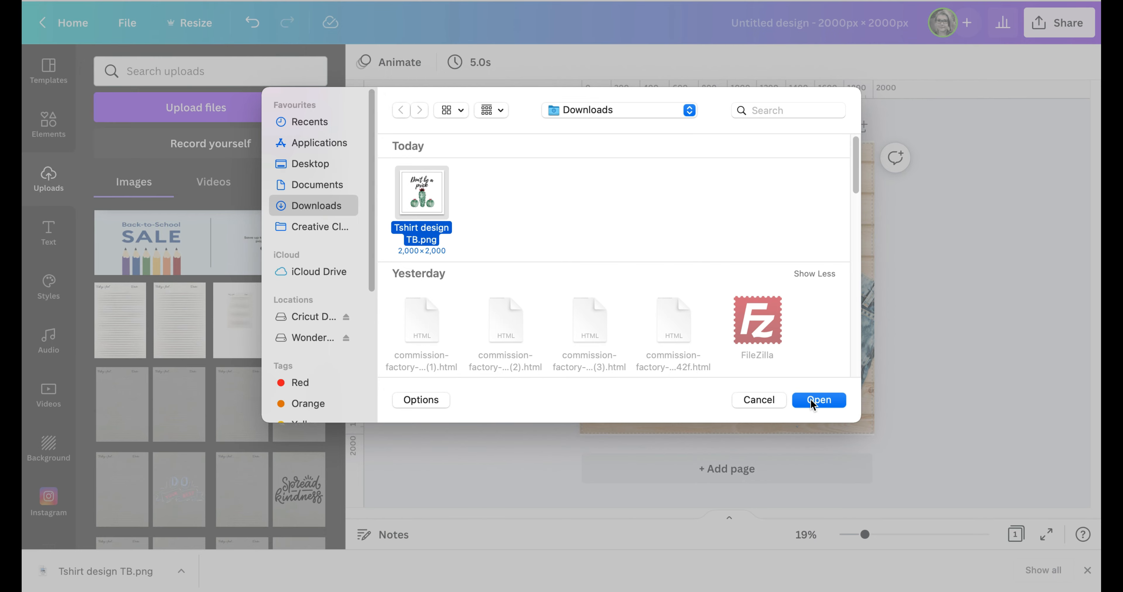
{"action": "left_click", "coordinate": [812, 400]}
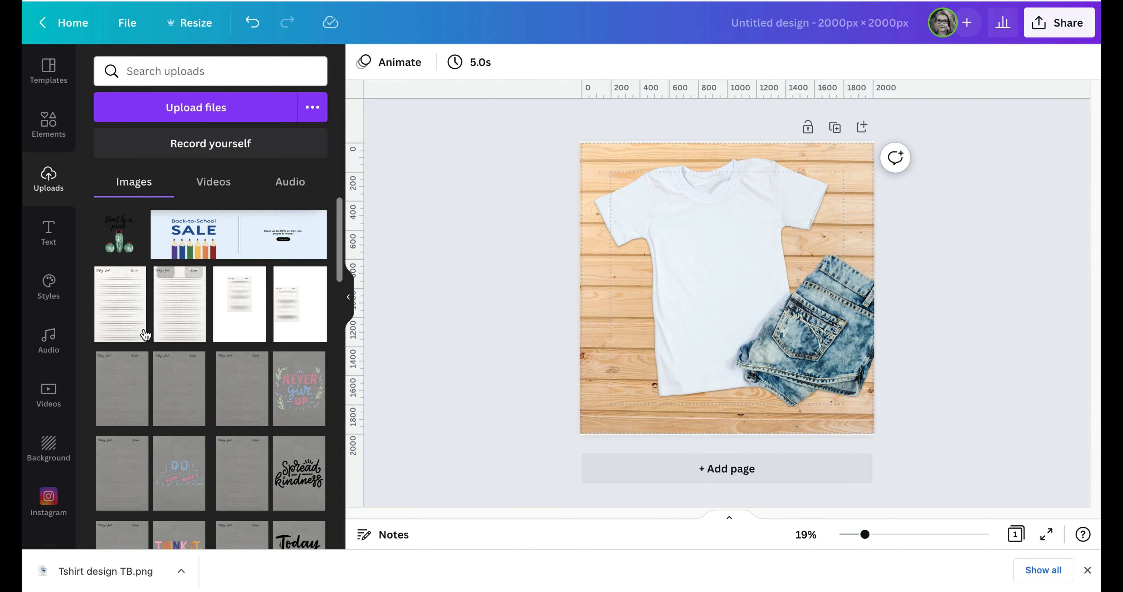
Add the uploaded cactus design to the page, shrink it to about shirt width and centre it on the shirt front
{"action": "left_click", "coordinate": [122, 250]}
{"action": "left_click_drag", "start_coordinate": [835, 395], "coordinate": [756, 313]}
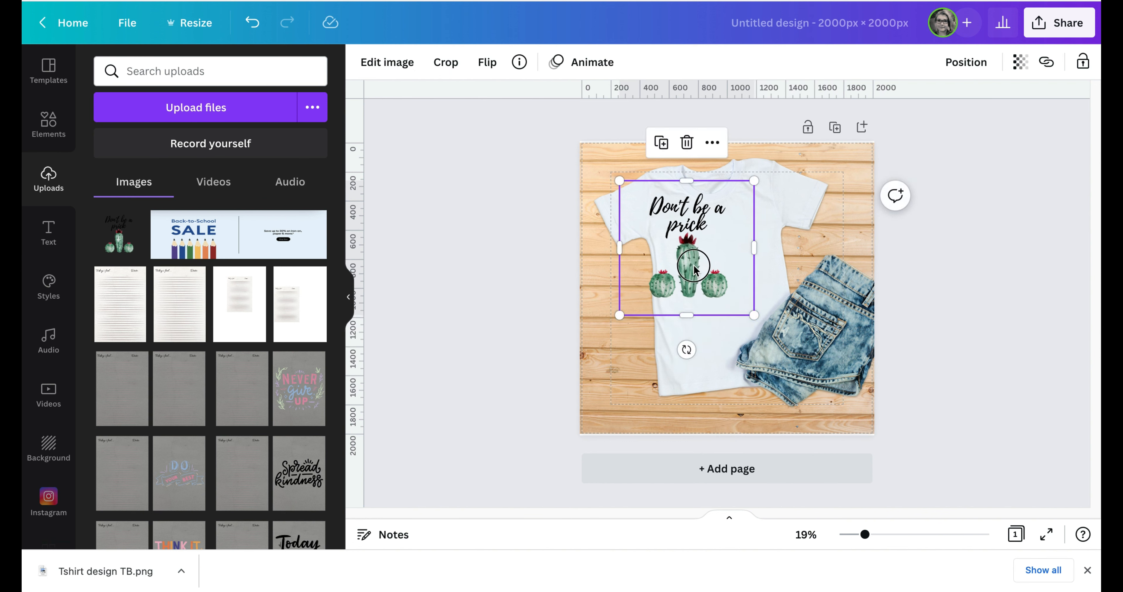
{"action": "left_click_drag", "start_coordinate": [692, 266], "coordinate": [719, 279]}
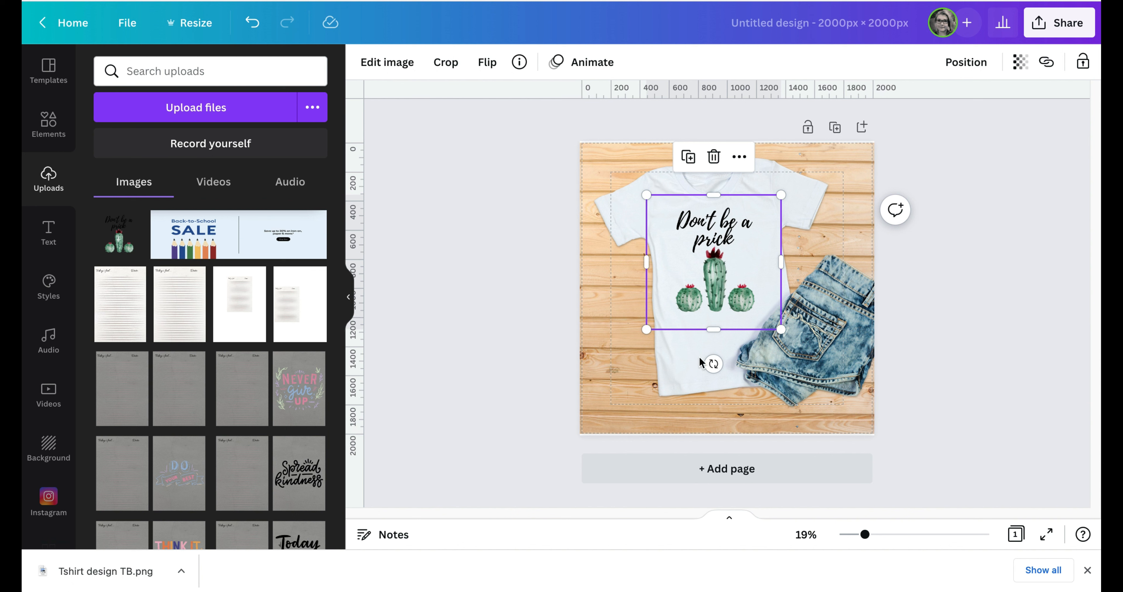
Tilt the cactus design slightly counterclockwise to follow the shirt's angle, shrink it and recentre it on the chest
{"action": "left_click_drag", "start_coordinate": [719, 364], "coordinate": [734, 364]}
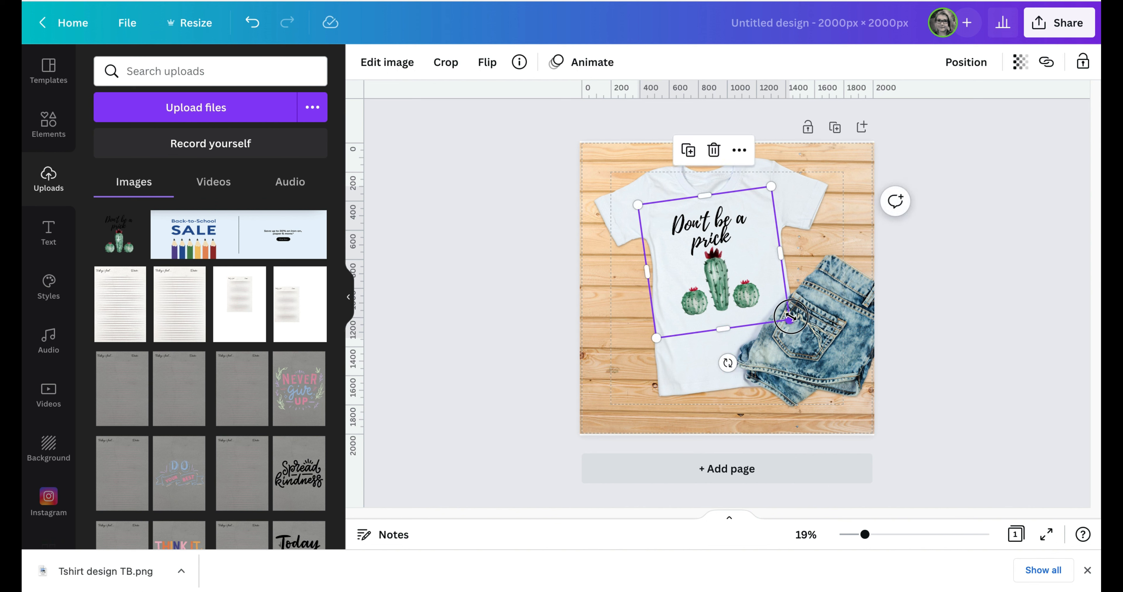
{"action": "left_click_drag", "start_coordinate": [789, 321], "coordinate": [759, 301]}
{"action": "left_click_drag", "start_coordinate": [707, 264], "coordinate": [722, 268]}
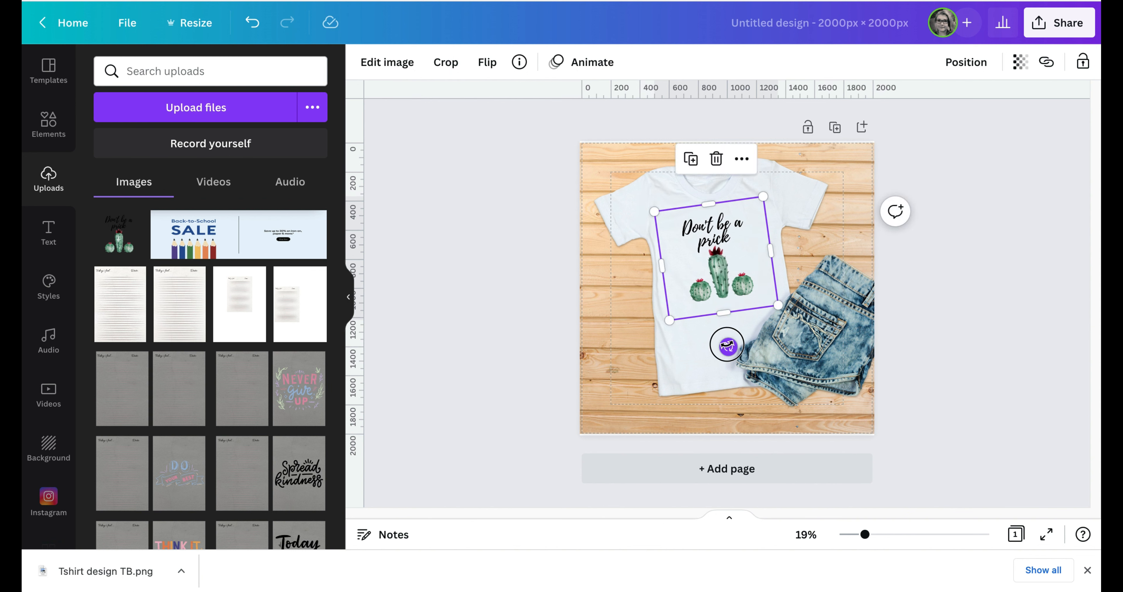
{"action": "left_click_drag", "start_coordinate": [726, 345], "coordinate": [724, 347]}
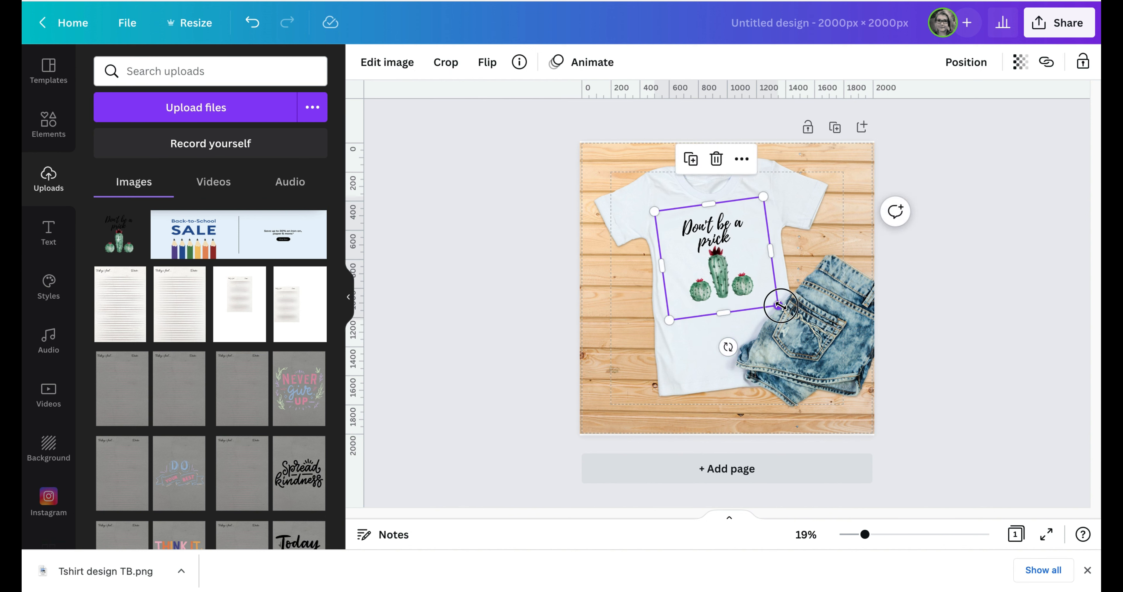
Enlarge the cactus design a little, shift it slightly down the shirt, fine-tune its tilt and deselect it
{"action": "left_click_drag", "start_coordinate": [779, 305], "coordinate": [790, 311]}
{"action": "left_click_drag", "start_coordinate": [745, 258], "coordinate": [743, 270]}
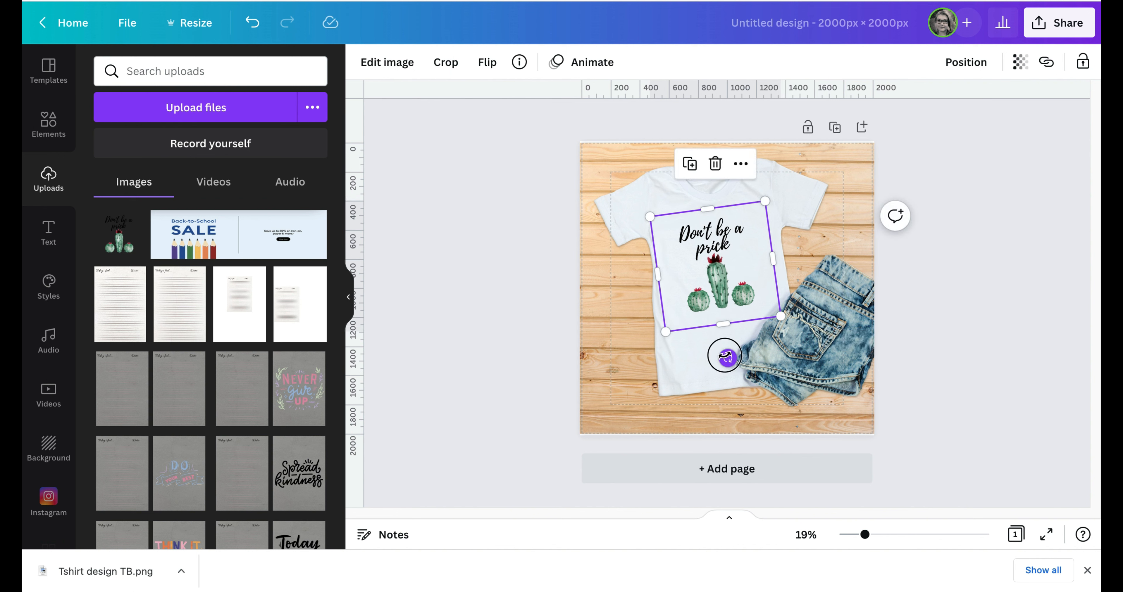
{"action": "left_click_drag", "start_coordinate": [722, 355], "coordinate": [722, 356]}
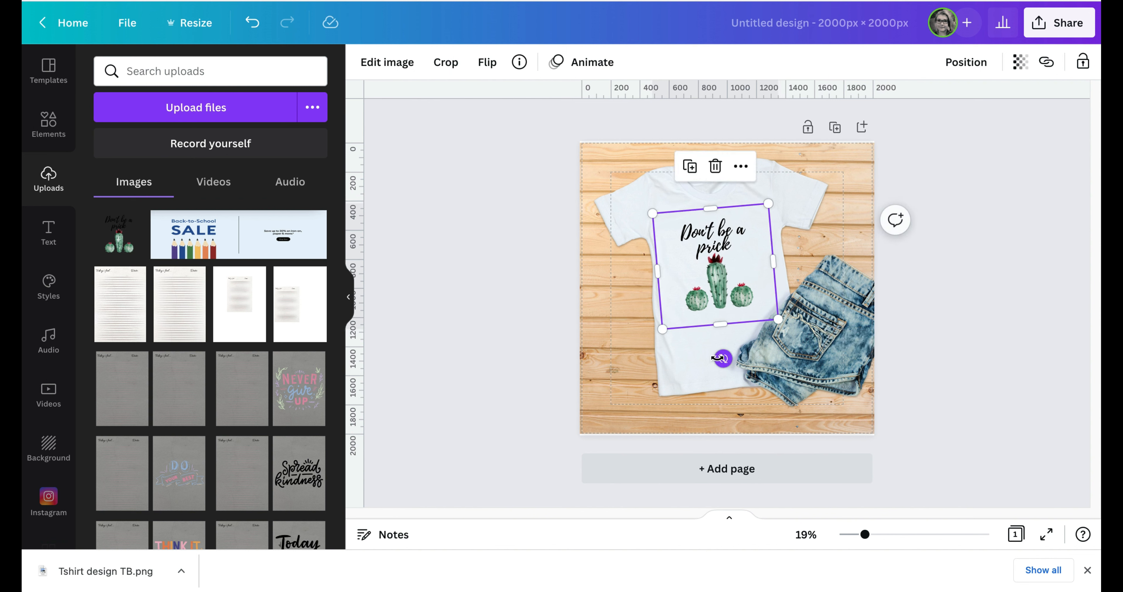
{"action": "left_click", "coordinate": [514, 387]}
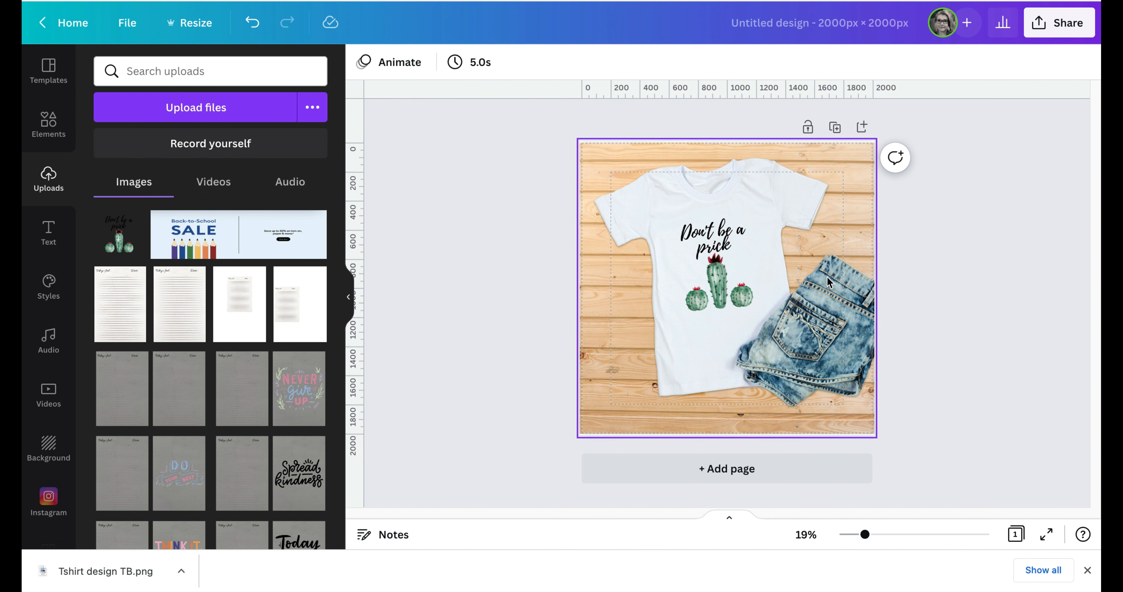
{"action": "left_click", "coordinate": [865, 538]}
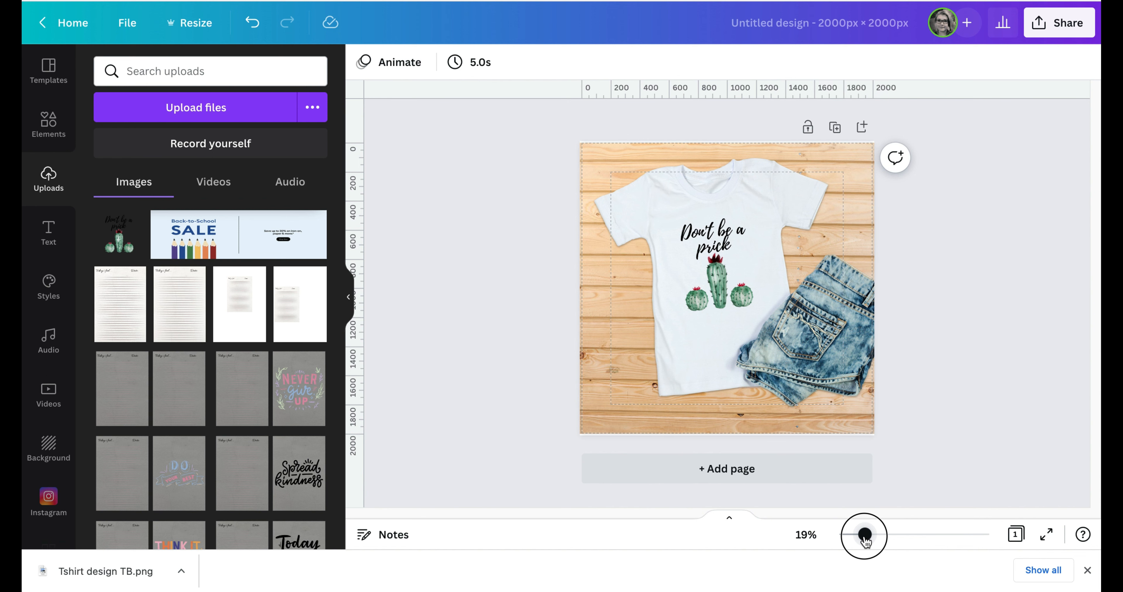
{"action": "left_click_drag", "start_coordinate": [865, 540], "coordinate": [886, 544]}
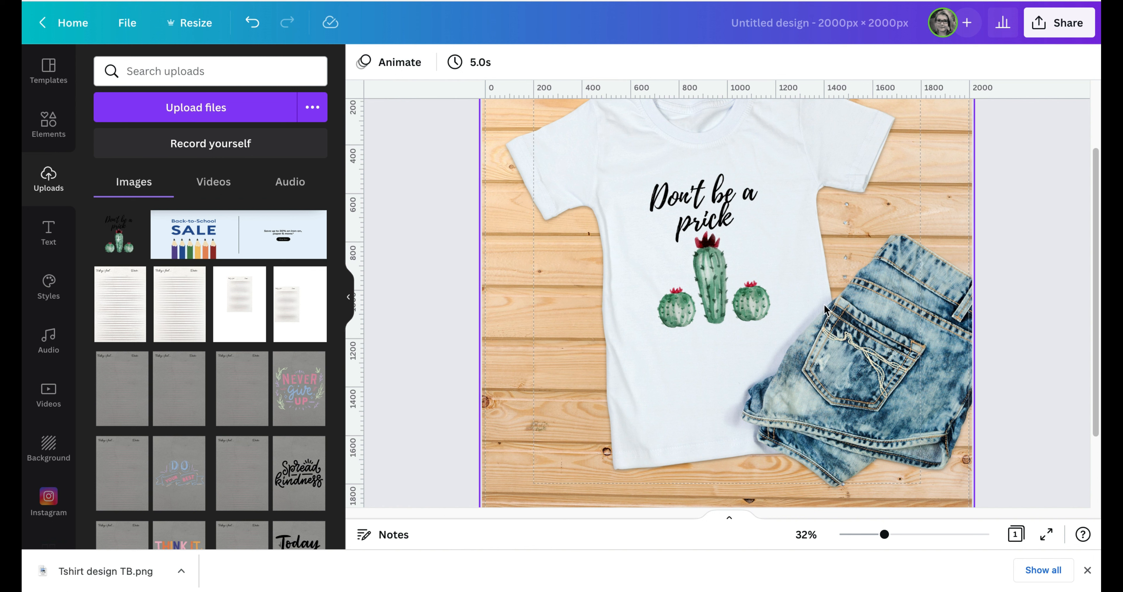
Delete the T-shirt mockup photo from the page and search the photos for "tote bag mock up"
{"action": "left_click", "coordinate": [885, 215]}
{"action": "key", "text": "Delete"}
{"action": "left_click", "coordinate": [48, 124]}
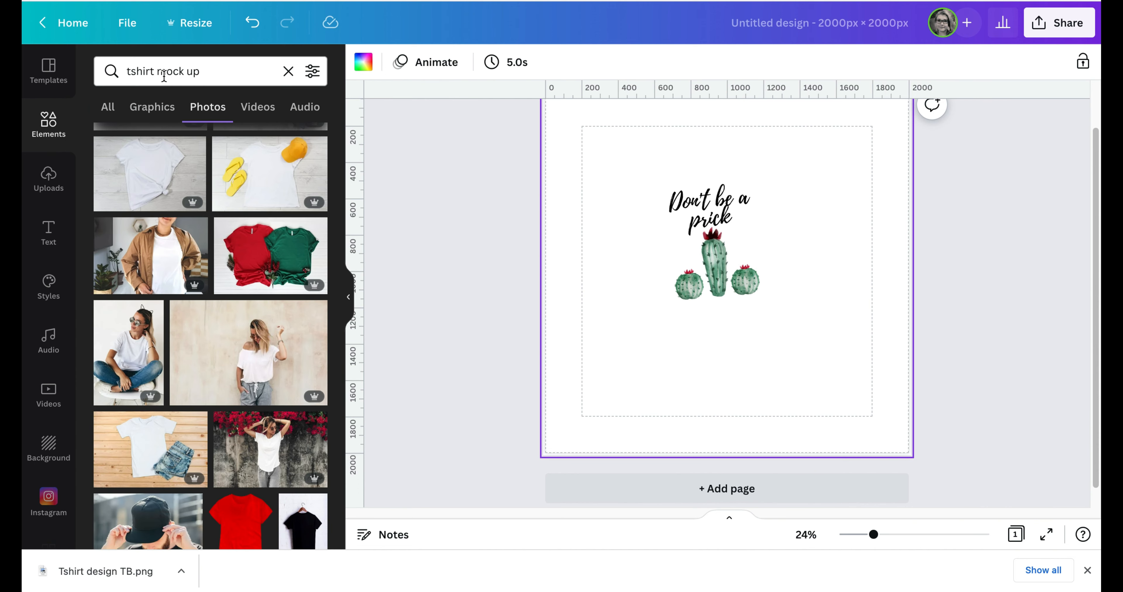
{"action": "left_click", "coordinate": [155, 73]}
{"action": "double_click", "coordinate": [136, 71]}
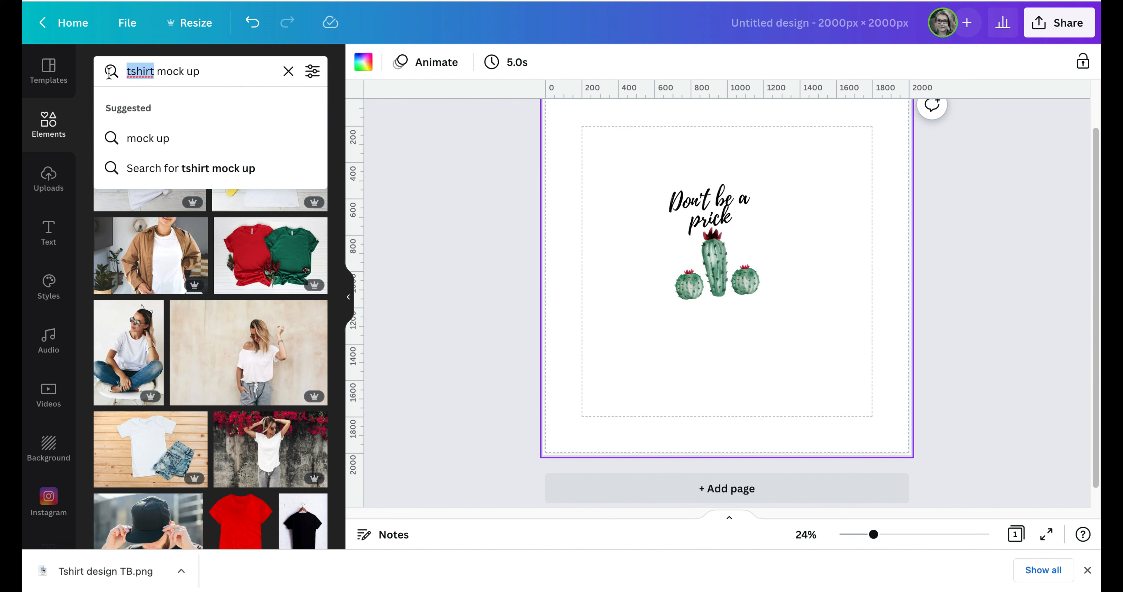
{"action": "type", "text": "tote bag"}
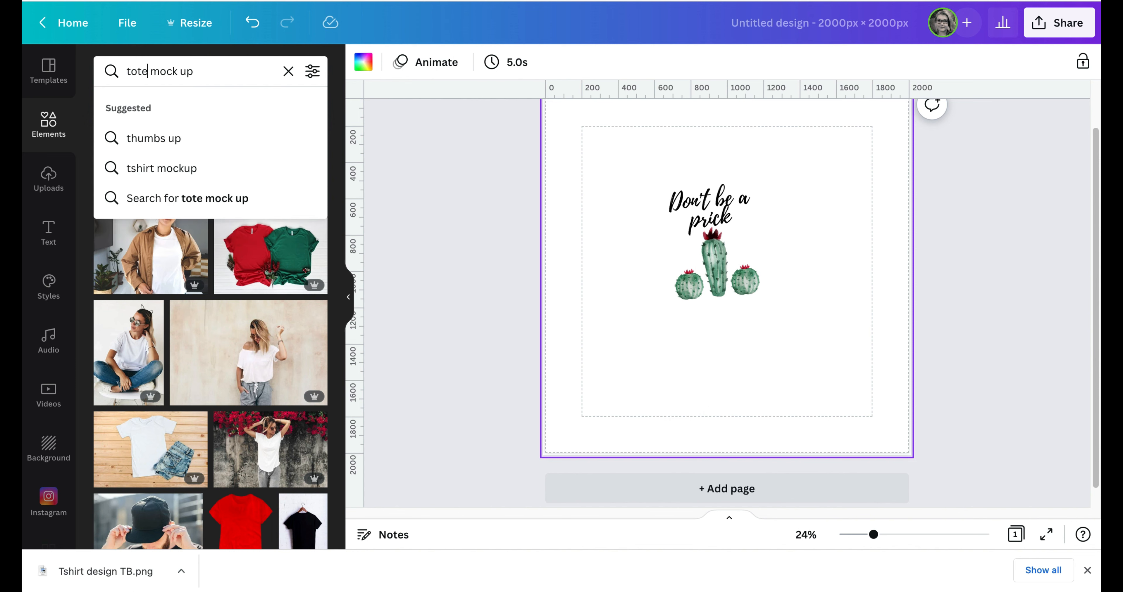
{"action": "key", "text": "Return"}
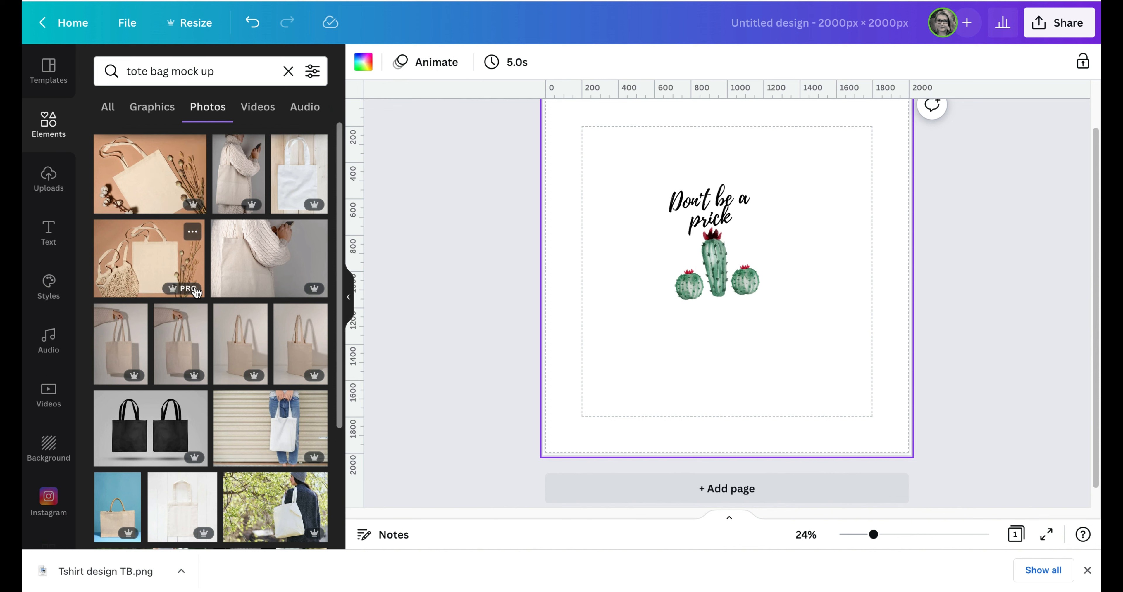
Add the photo of a person in a white T-shirt carrying a blank white tote bag against a brown wall
{"action": "scroll", "coordinate": [214, 387], "scroll_direction": "down", "scroll_amount": 3}
{"action": "scroll", "coordinate": [217, 387], "scroll_direction": "down", "scroll_amount": 6}
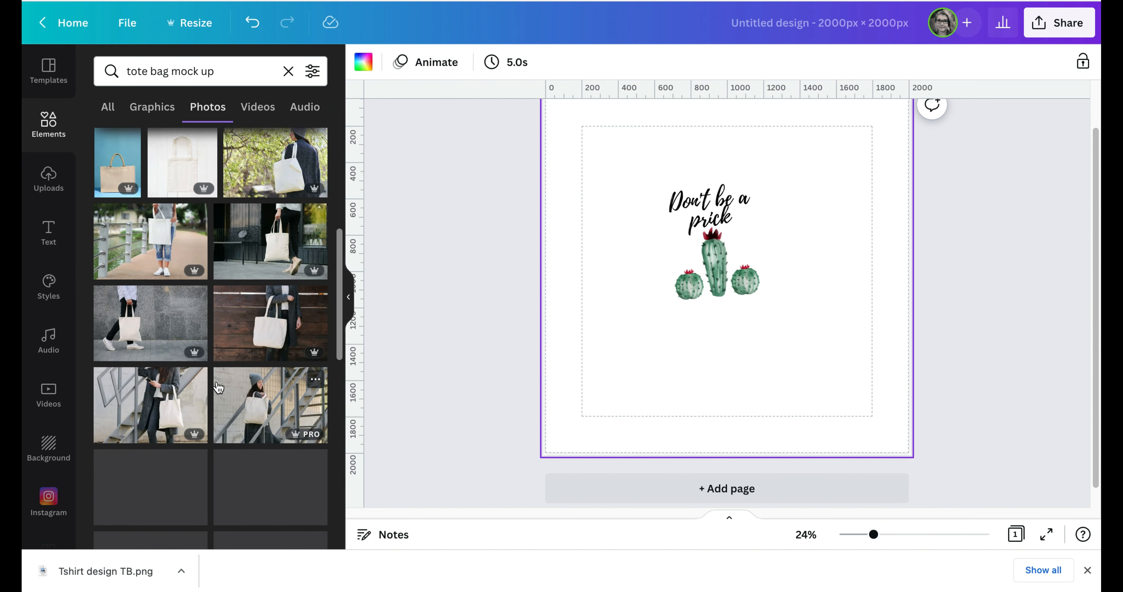
{"action": "scroll", "coordinate": [217, 386], "scroll_direction": "down", "scroll_amount": 6}
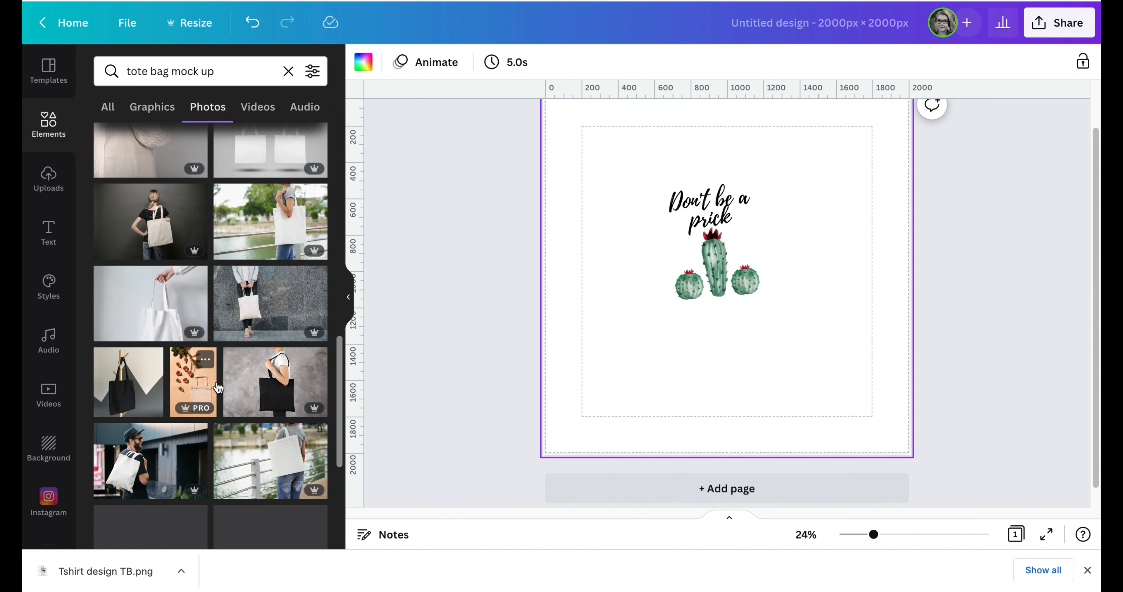
{"action": "scroll", "coordinate": [219, 387], "scroll_direction": "down", "scroll_amount": 1}
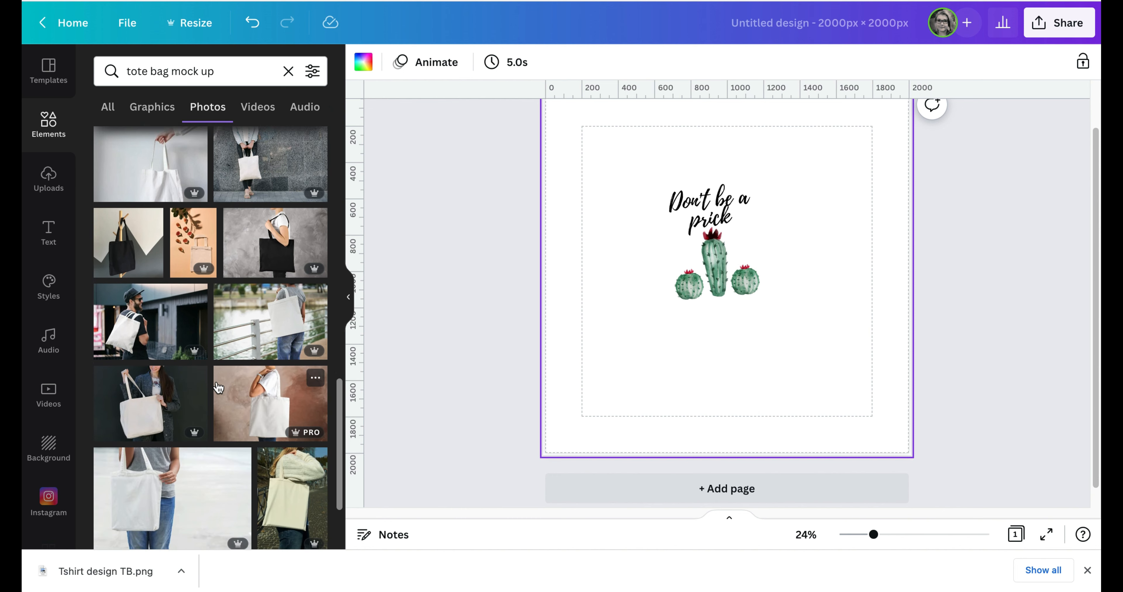
{"action": "left_click", "coordinate": [264, 414]}
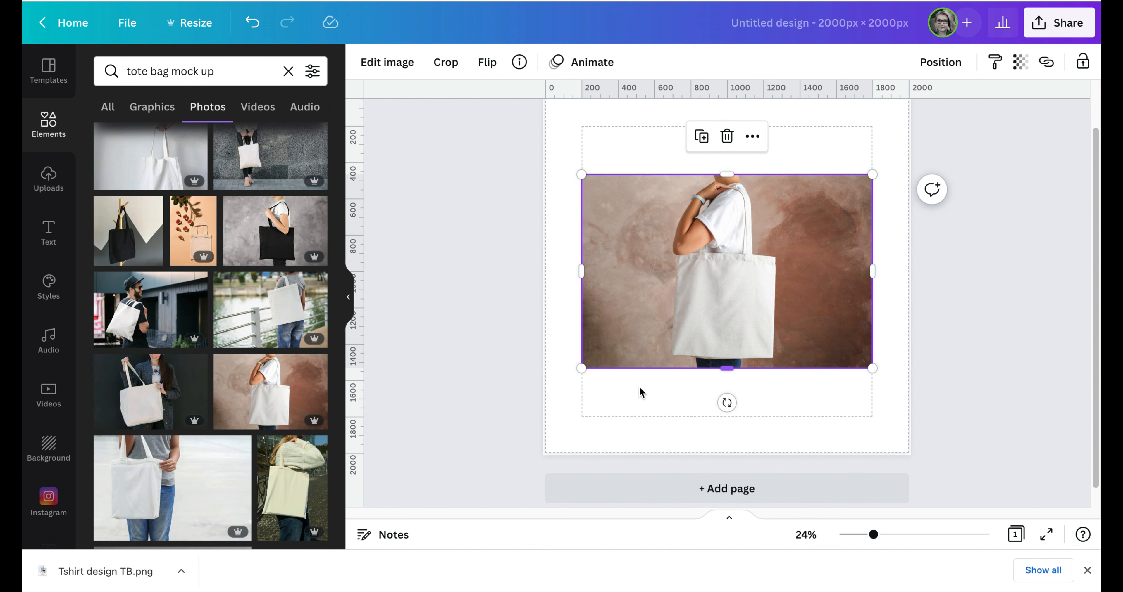
Enlarge the tote bag photo and extend its edges until it covers the entire page
{"action": "left_click_drag", "start_coordinate": [582, 368], "coordinate": [560, 405]}
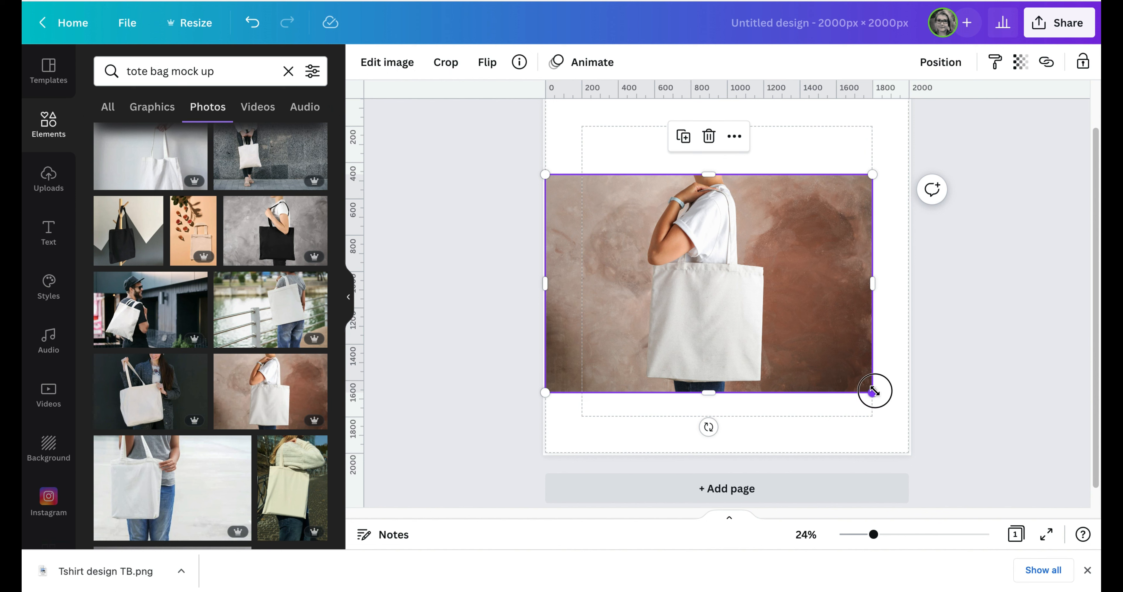
{"action": "left_click_drag", "start_coordinate": [873, 393], "coordinate": [909, 417]}
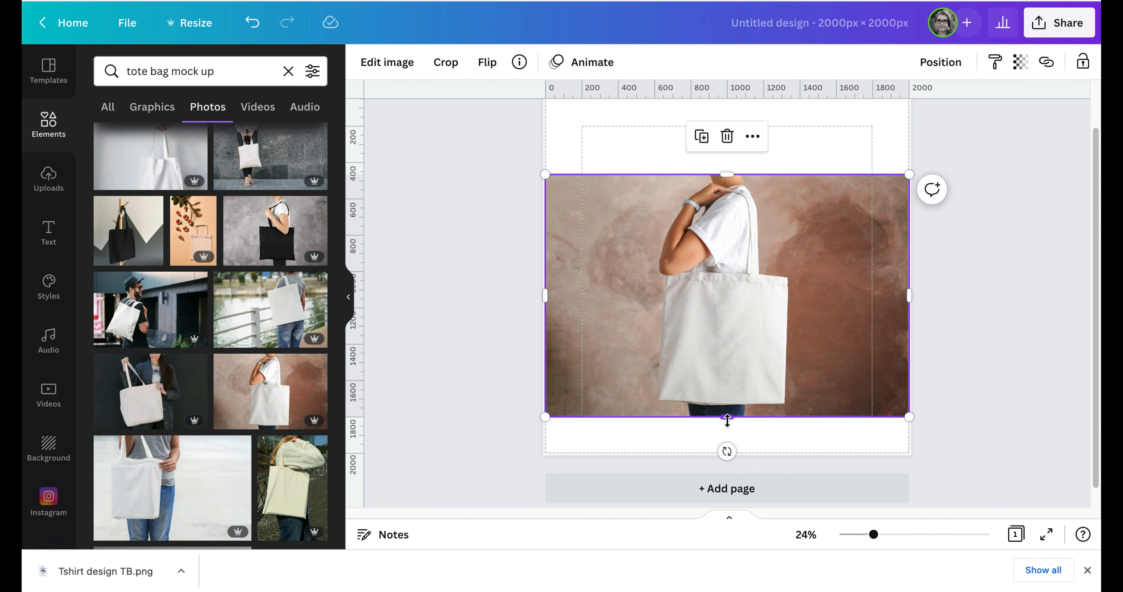
{"action": "left_click_drag", "start_coordinate": [727, 420], "coordinate": [728, 455]}
{"action": "left_click_drag", "start_coordinate": [732, 175], "coordinate": [729, 95]}
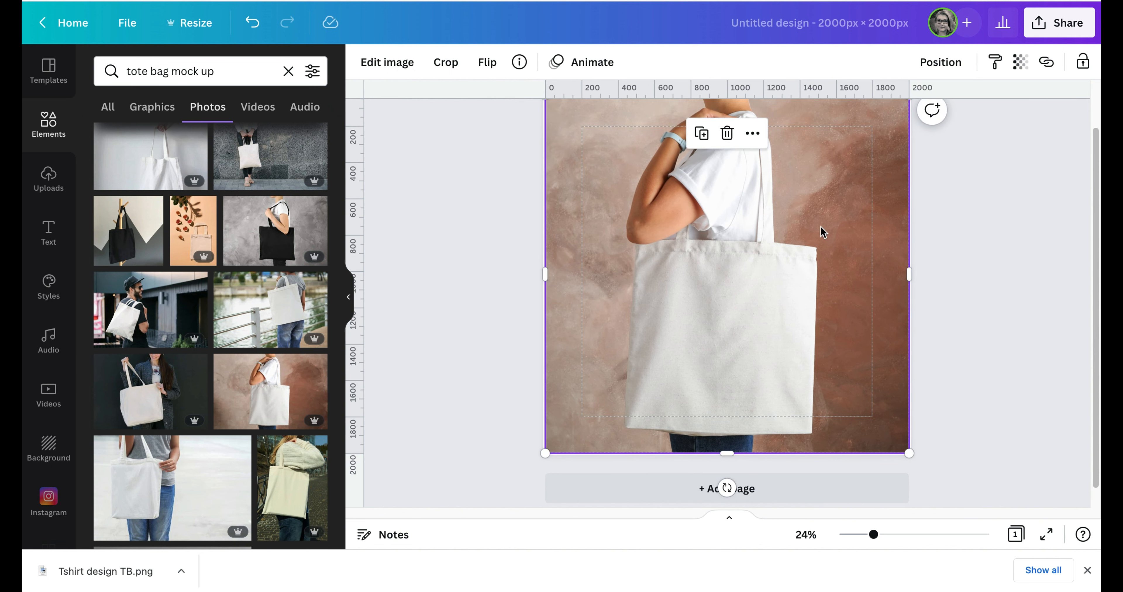
{"action": "scroll", "coordinate": [1023, 250], "scroll_direction": "up", "scroll_amount": 1}
{"action": "scroll", "coordinate": [1023, 250], "scroll_direction": "up", "scroll_amount": 1}
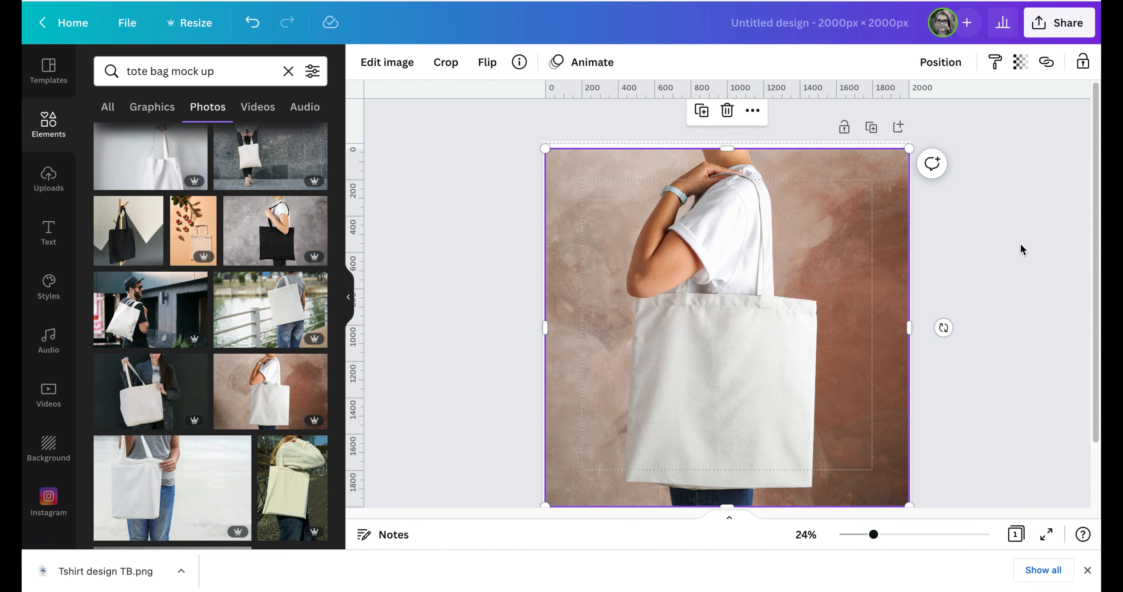
{"action": "left_click_drag", "start_coordinate": [730, 143], "coordinate": [730, 141]}
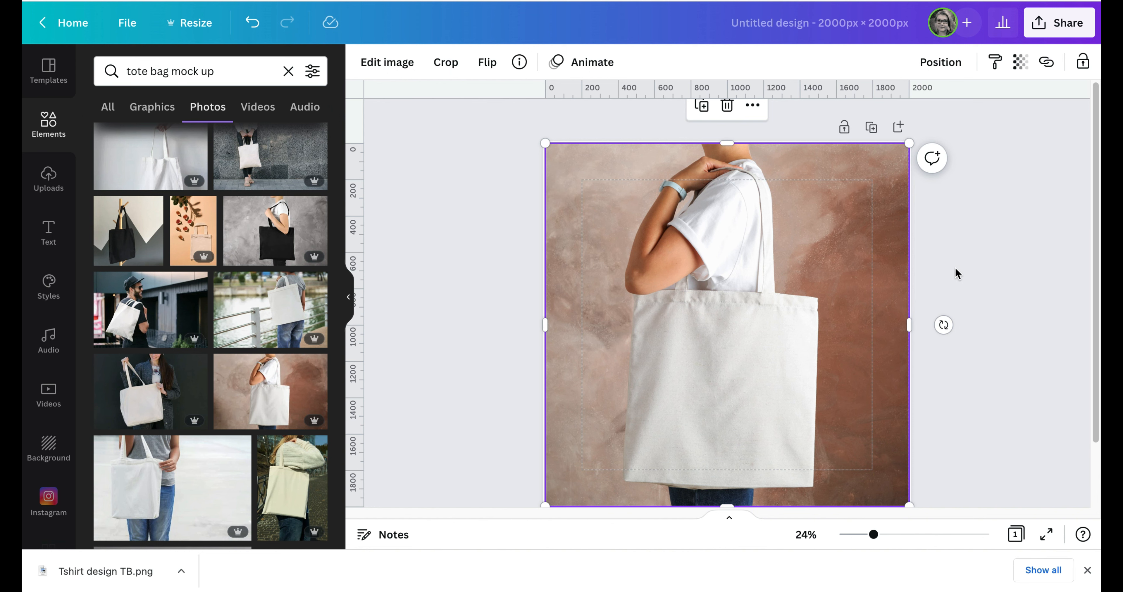
Put the tote bag photo behind the cactus design and check the design's layer order options
{"action": "scroll", "coordinate": [955, 268], "scroll_direction": "down", "scroll_amount": 2}
{"action": "left_click", "coordinate": [976, 318]}
{"action": "key", "text": "super+v"}
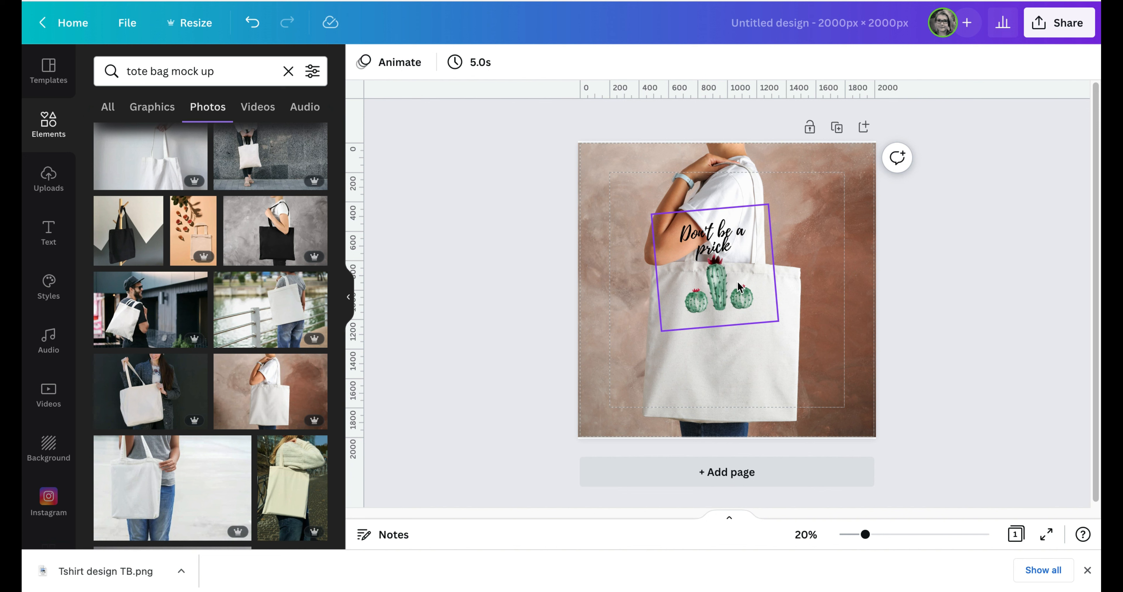
{"action": "left_click", "coordinate": [724, 282]}
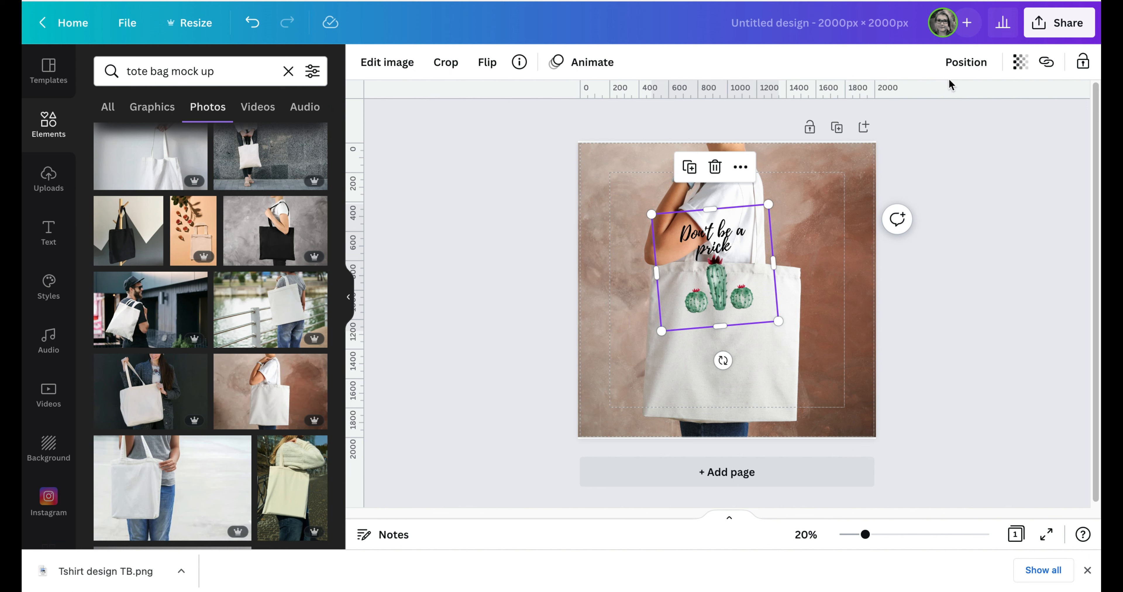
{"action": "left_click", "coordinate": [954, 66]}
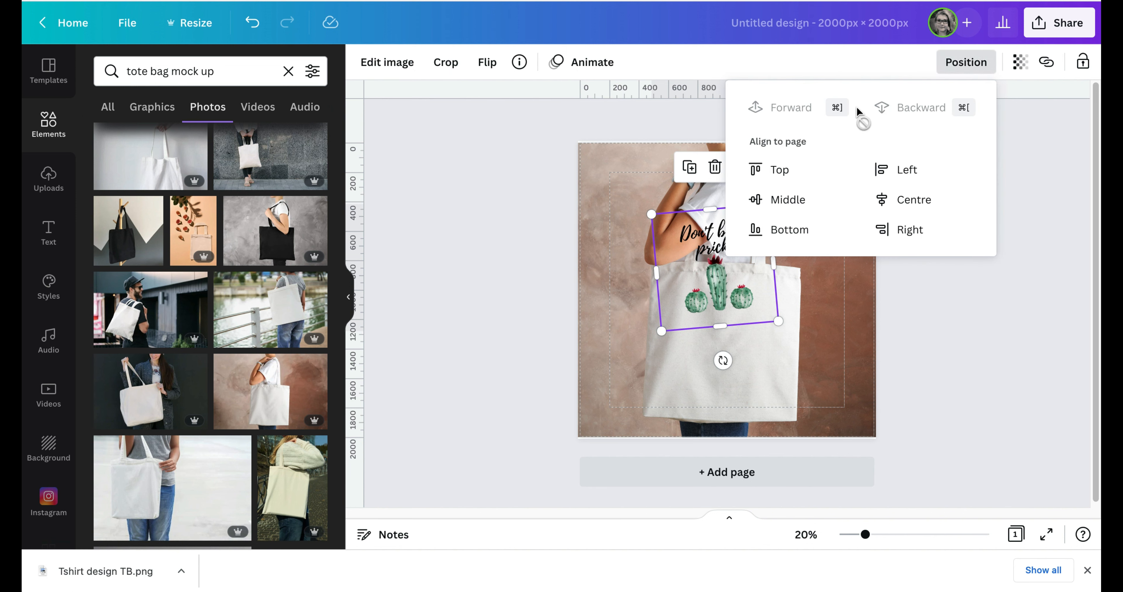
{"action": "left_click", "coordinate": [1027, 193]}
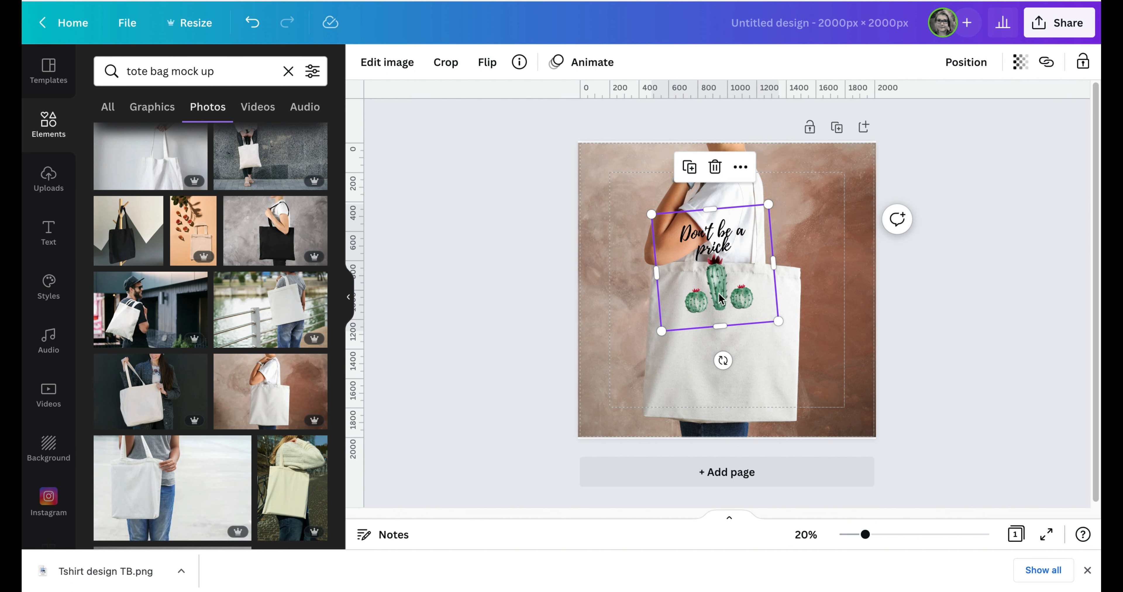
Move the cactus design down onto the front of the tote bag, tilt it slightly clockwise to match the bag and deselect it
{"action": "left_click_drag", "start_coordinate": [717, 240], "coordinate": [722, 299]}
{"action": "left_click_drag", "start_coordinate": [722, 302], "coordinate": [726, 314]}
{"action": "mouse_move", "coordinate": [729, 429]}
{"action": "left_mouse_down"}
{"action": "mouse_move", "coordinate": [705, 430]}
{"action": "mouse_move", "coordinate": [716, 429]}
{"action": "left_mouse_up"}
{"action": "left_click", "coordinate": [940, 409]}
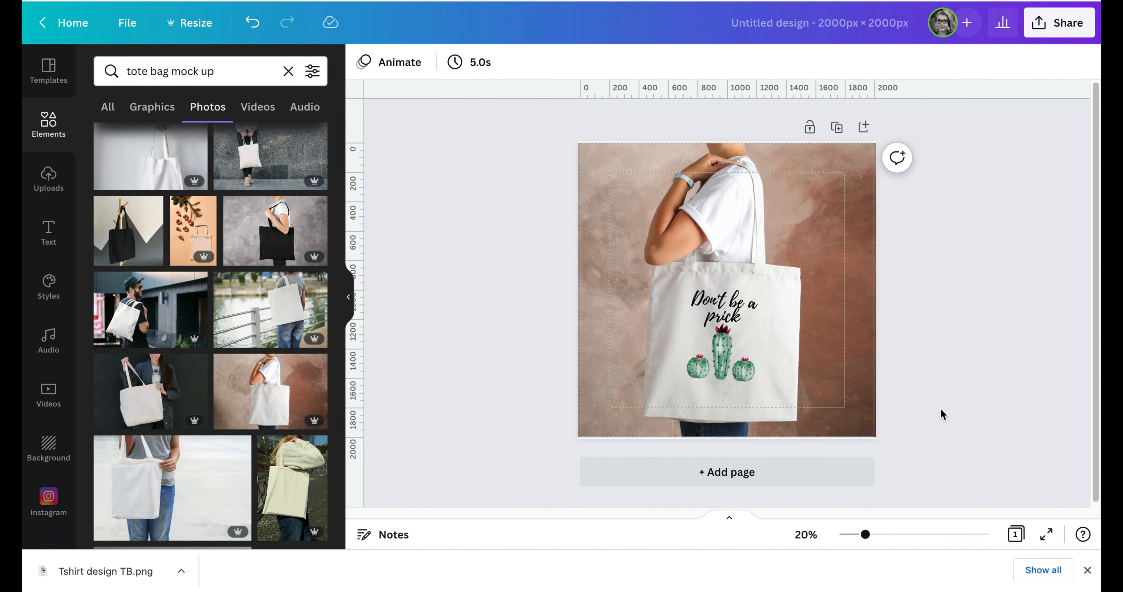
{"action": "scroll", "coordinate": [1035, 405], "scroll_direction": "down", "scroll_amount": 3}
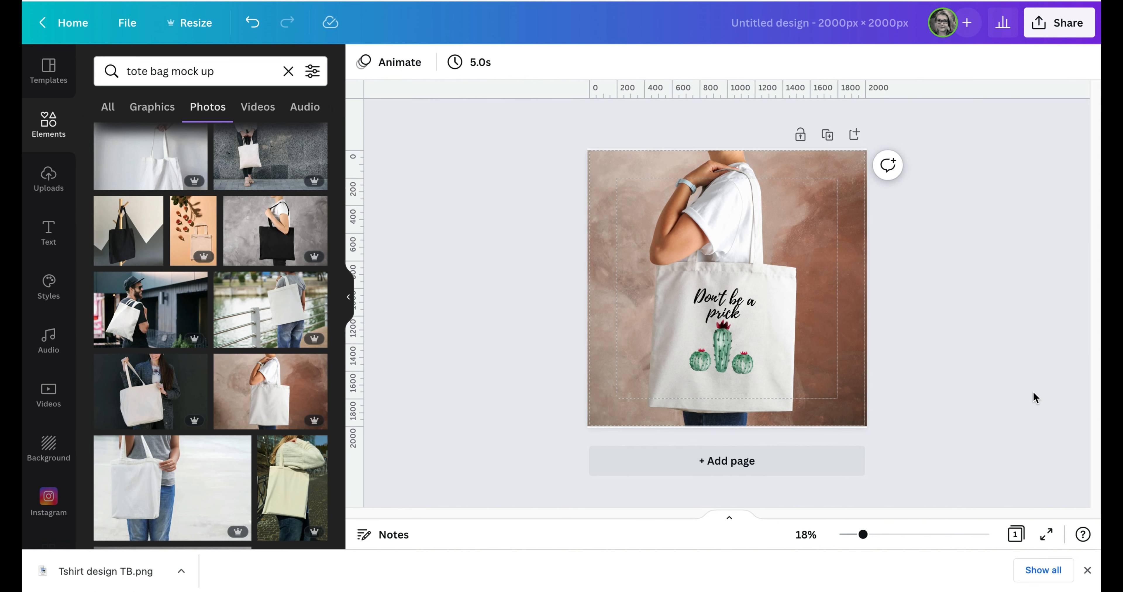
{"action": "scroll", "coordinate": [1033, 393], "scroll_direction": "up", "scroll_amount": 5}
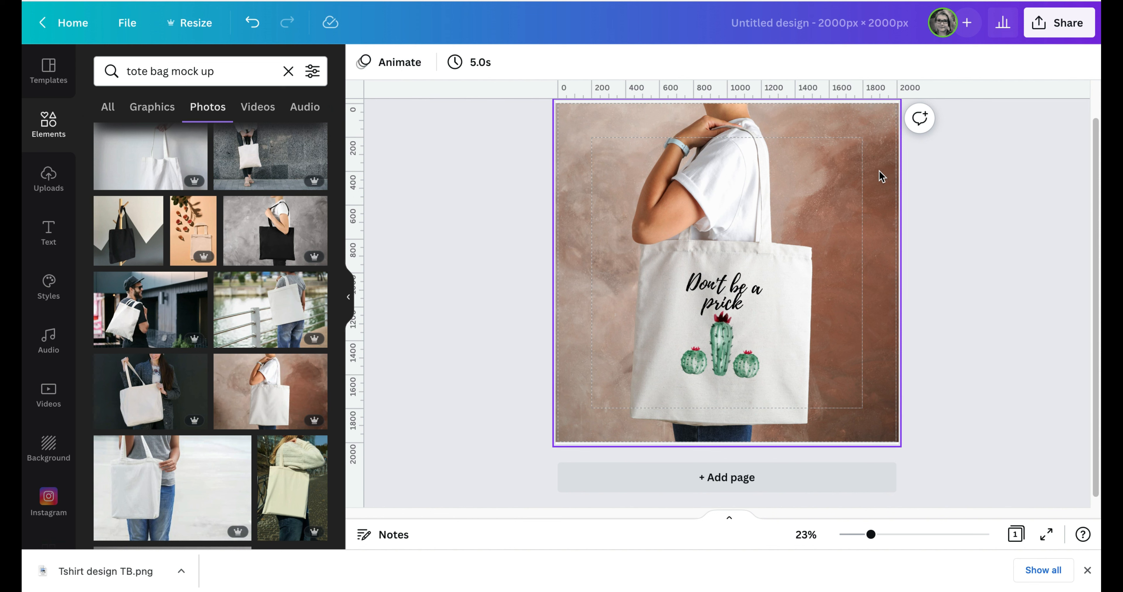
{"action": "left_click", "coordinate": [1003, 262]}
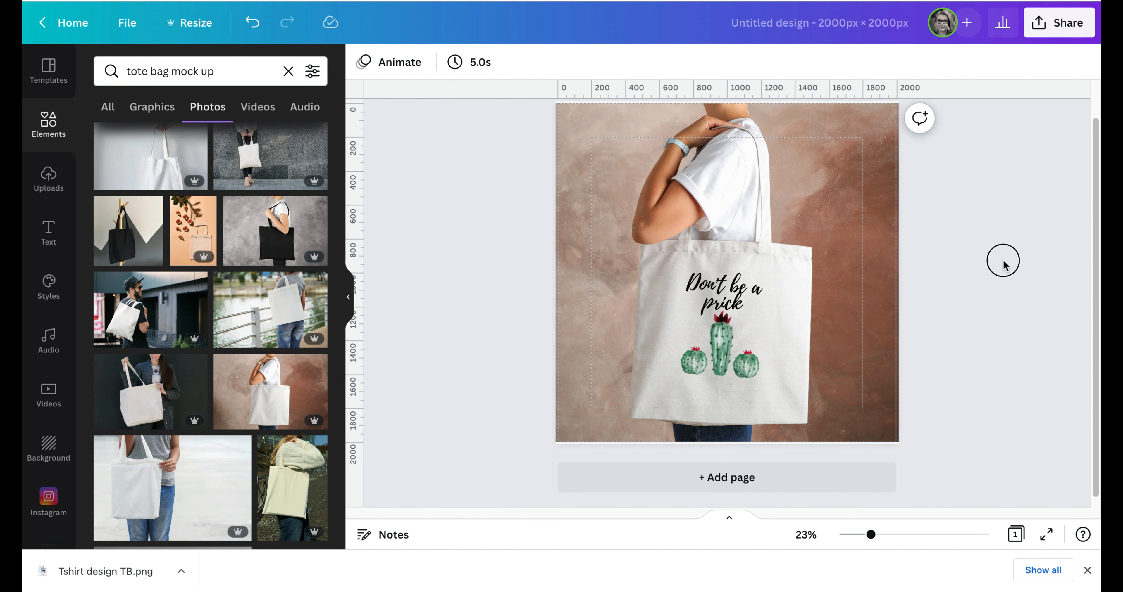
Try to download the tote bag mockup as a 2000 × 2000 px PNG
{"action": "left_click", "coordinate": [1058, 27]}
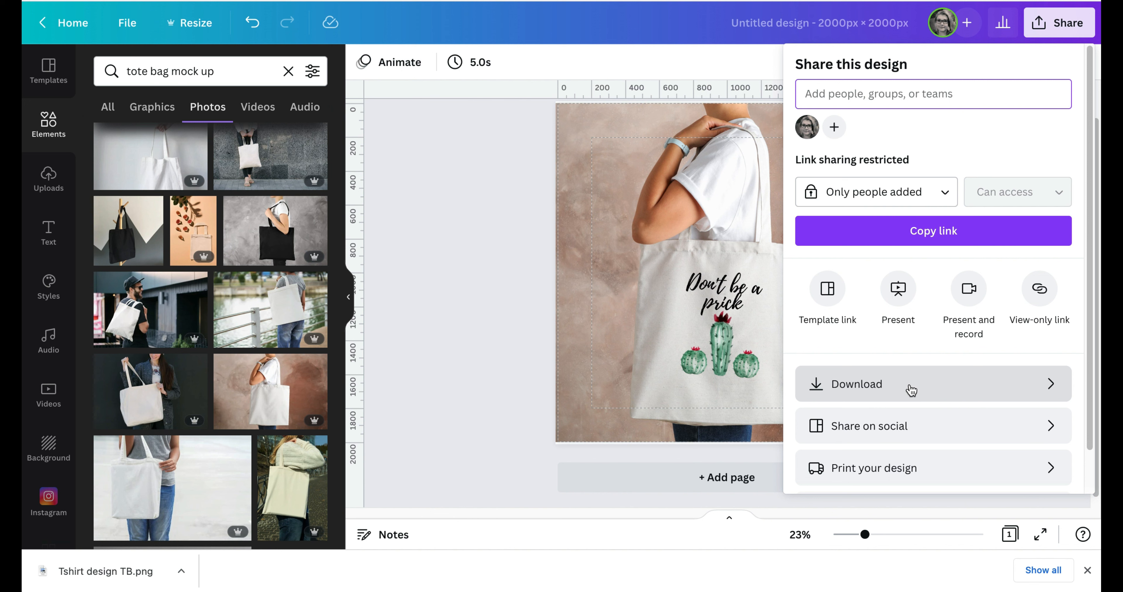
{"action": "left_click", "coordinate": [910, 389]}
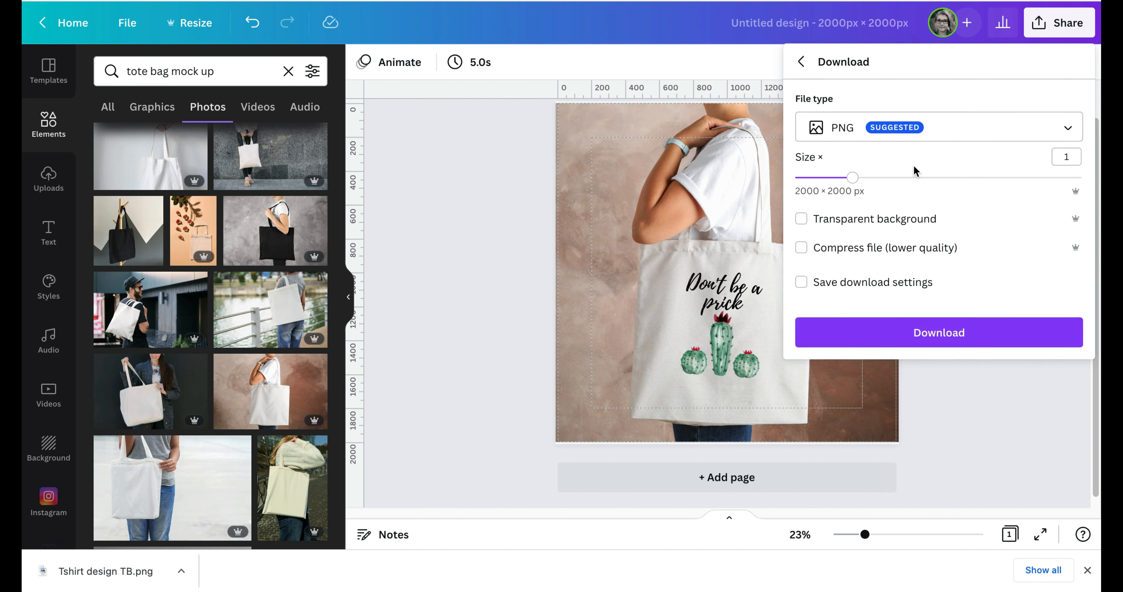
{"action": "left_click", "coordinate": [957, 333]}
Name the design "prick tote bag final"
{"action": "left_click", "coordinate": [882, 18]}
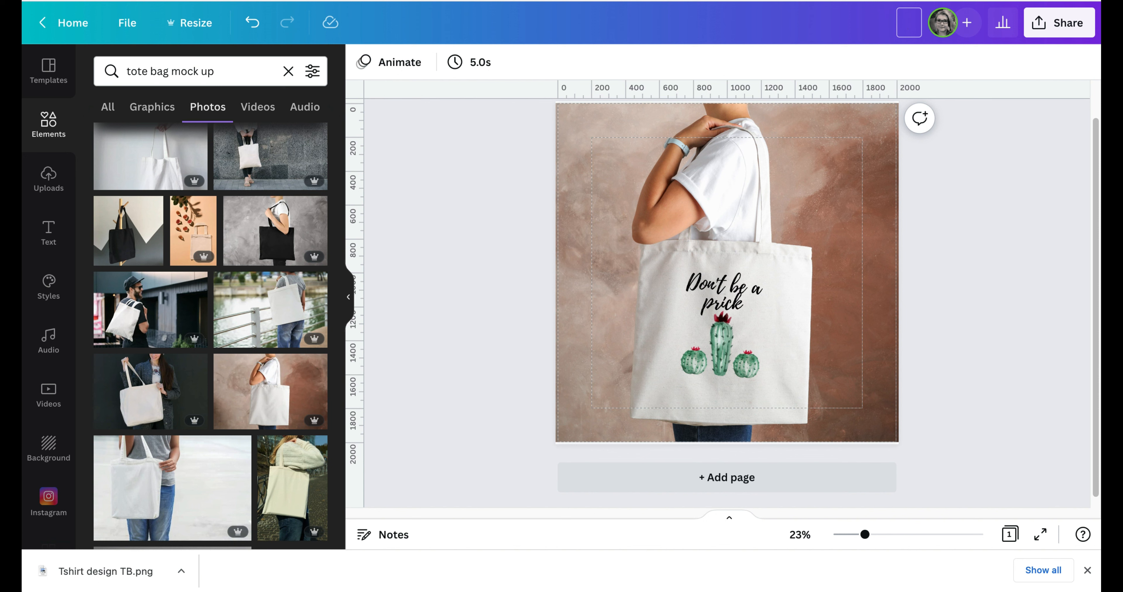
{"action": "type", "text": "prick tote ba"}
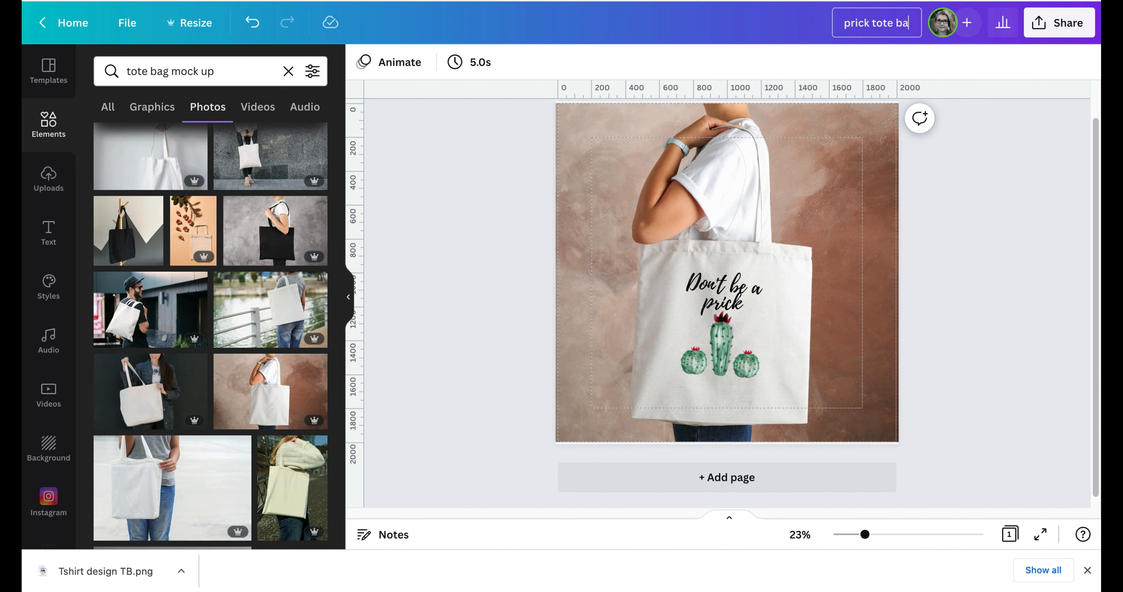
{"action": "type", "text": "g final"}
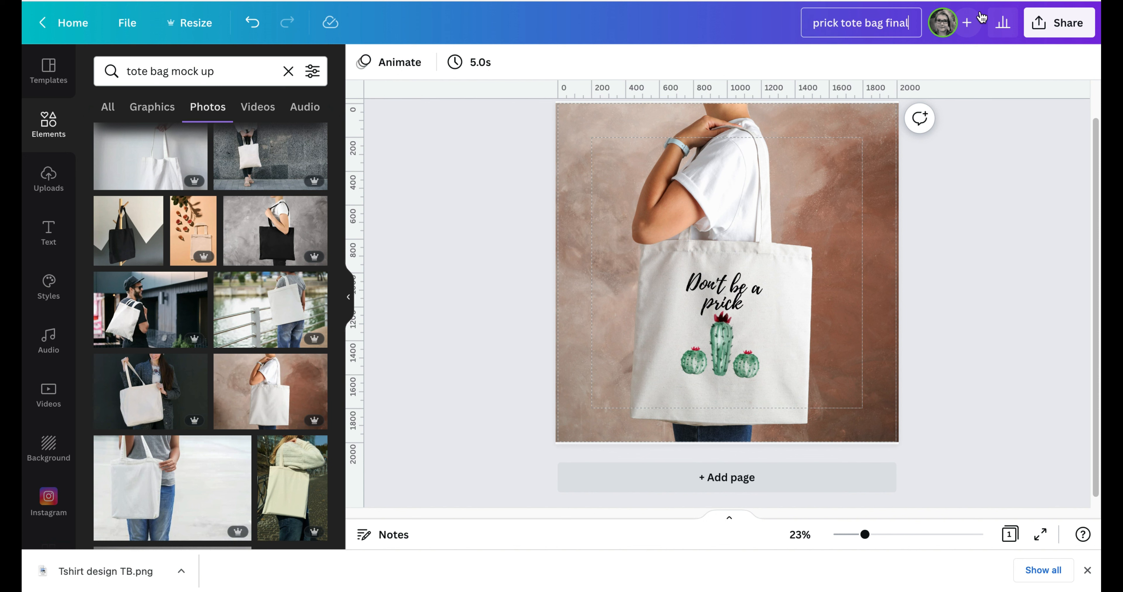
Open the download settings for the renamed design and show the available file types
{"action": "left_click", "coordinate": [1051, 30]}
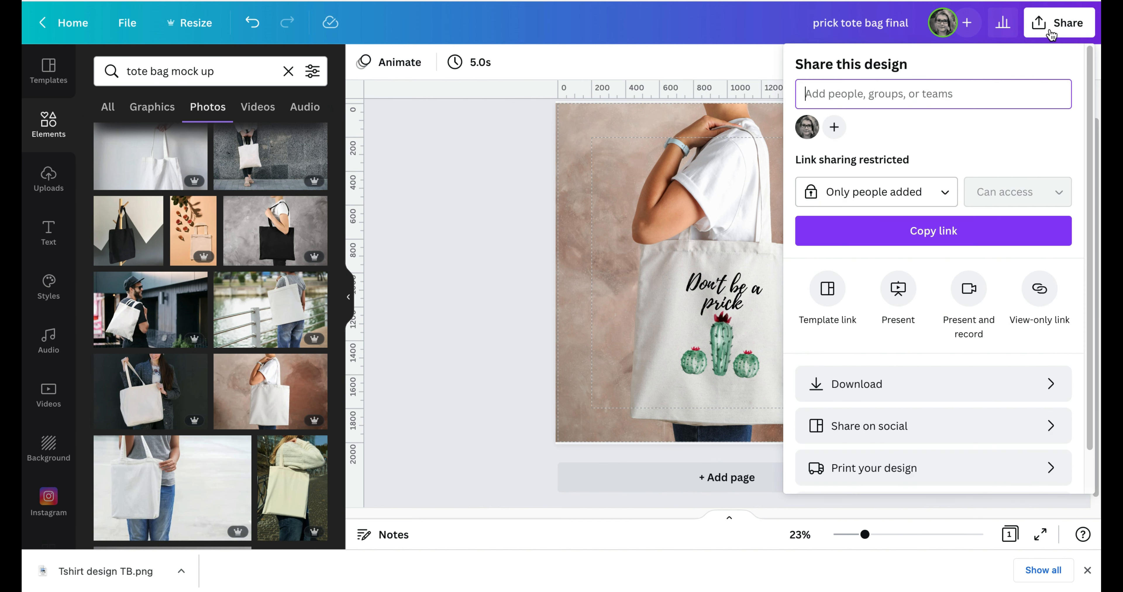
{"action": "left_click", "coordinate": [890, 385]}
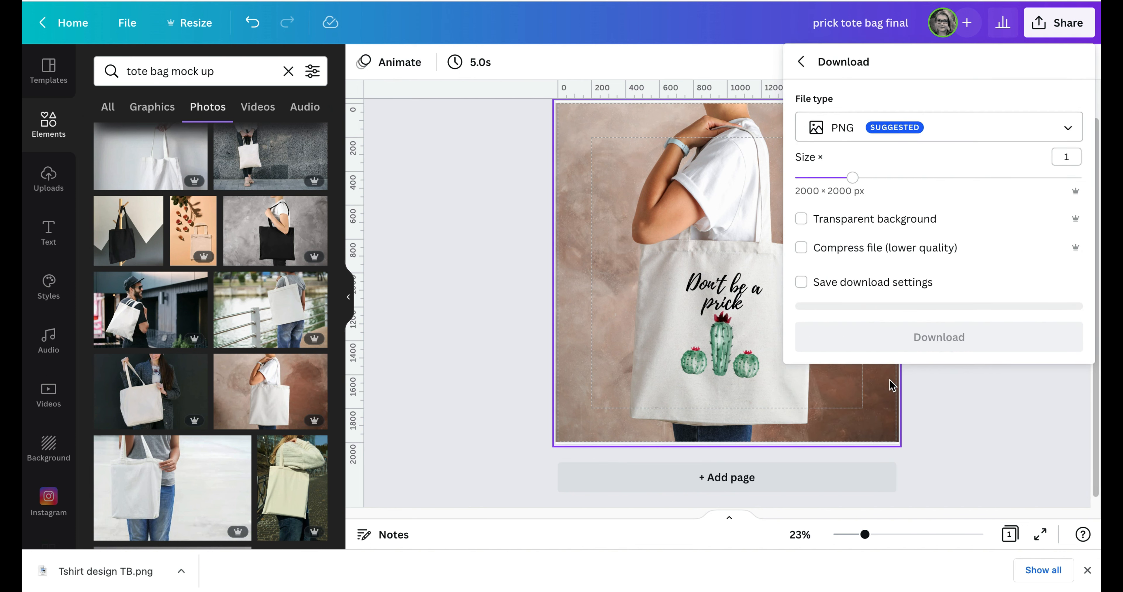
{"action": "left_click", "coordinate": [919, 141]}
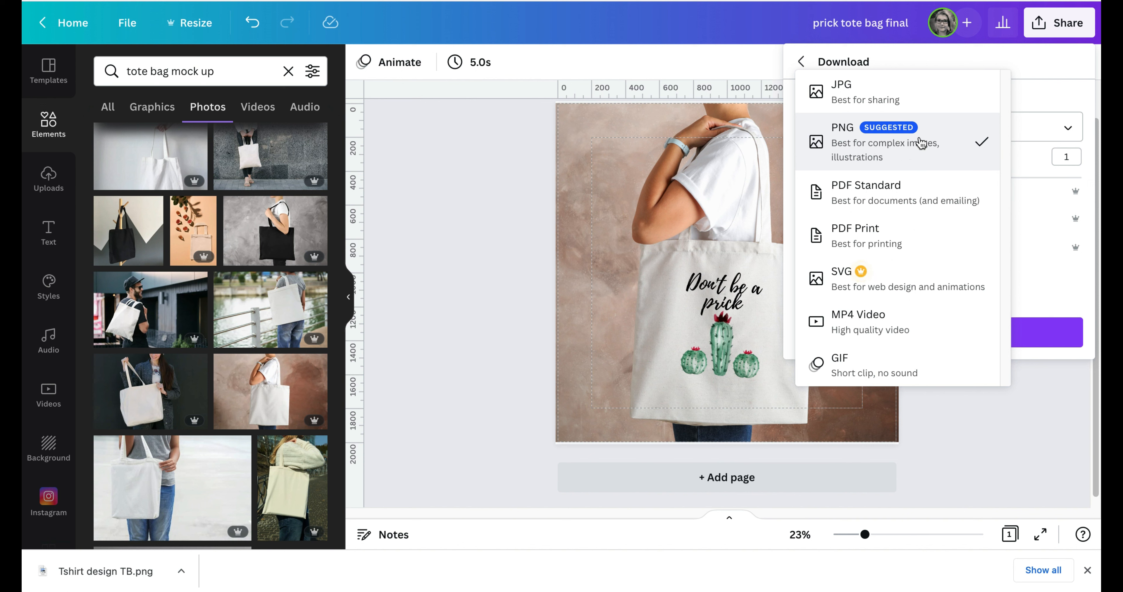